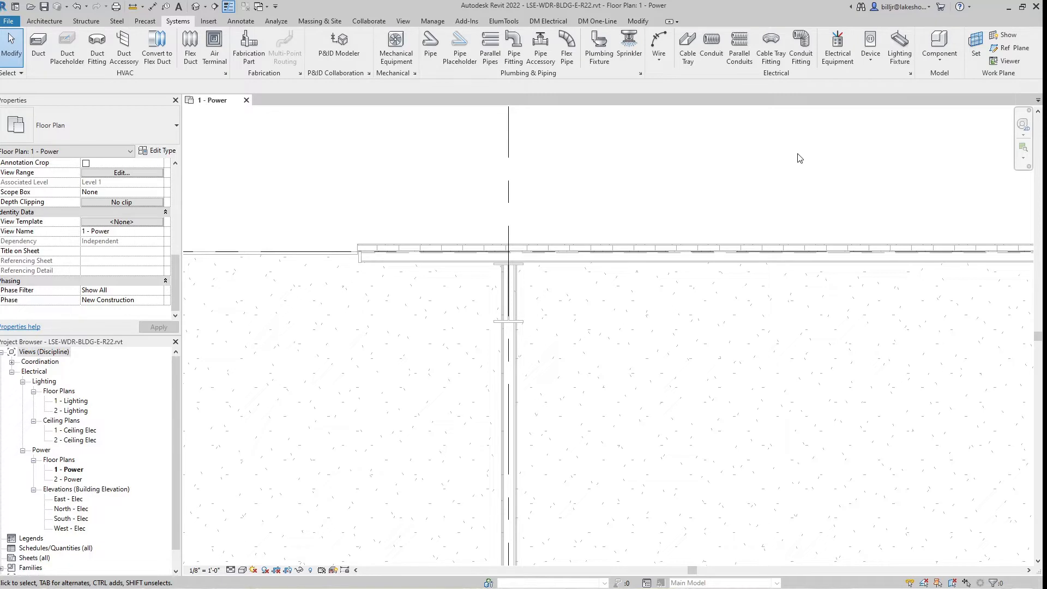
Step: Place a Lighting and Appliance Panelboard - 480V MLO, 200 A MB, on the exterior wall's inside face just right of the column
{"action": "left_click", "coordinate": [837, 47]}
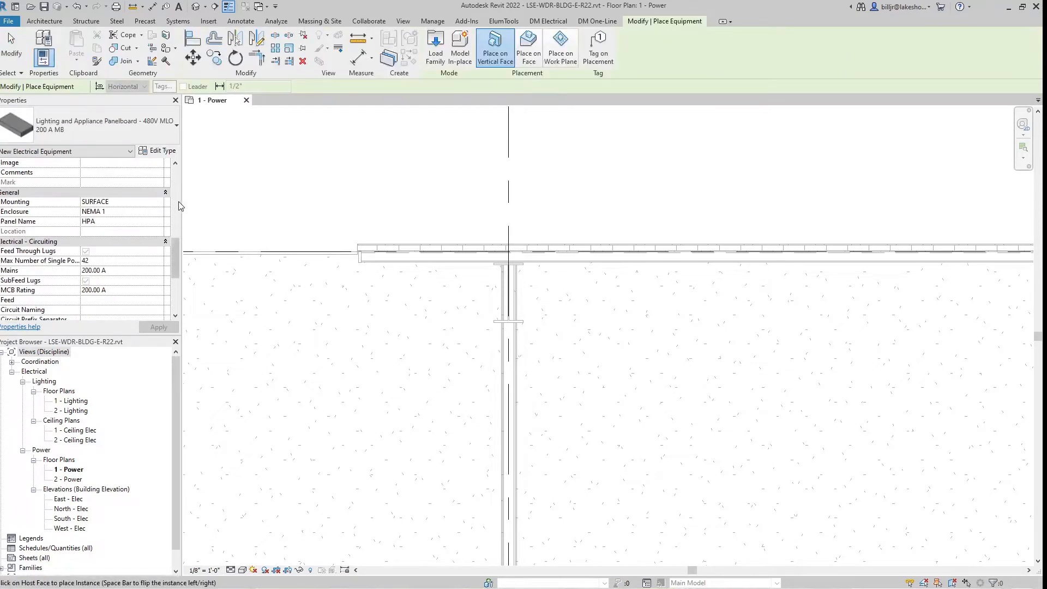
{"action": "scroll", "coordinate": [176, 204], "scroll_direction": "up", "scroll_amount": 5}
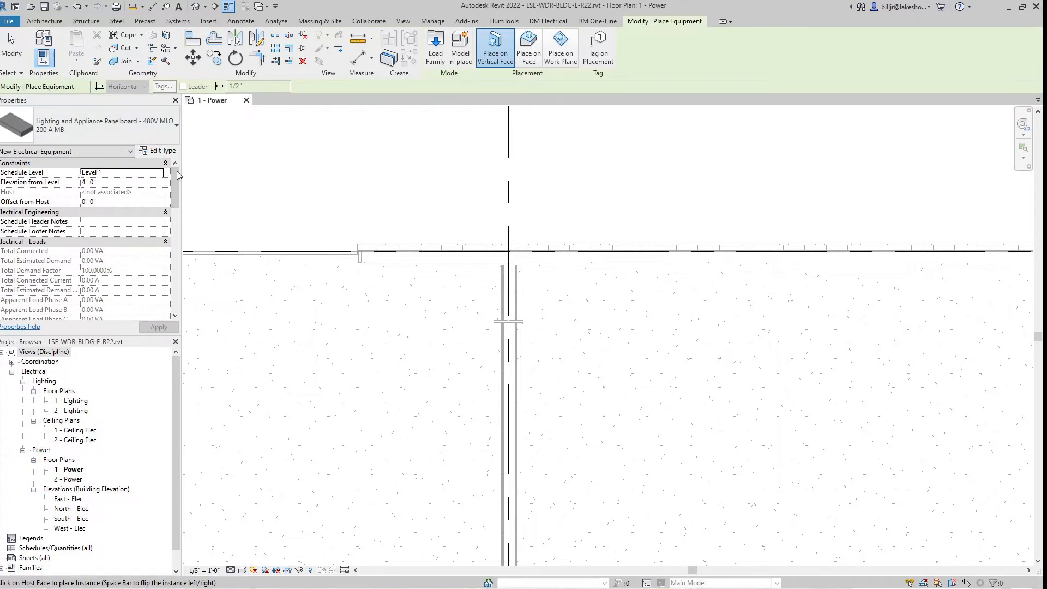
{"action": "left_click", "coordinate": [90, 129]}
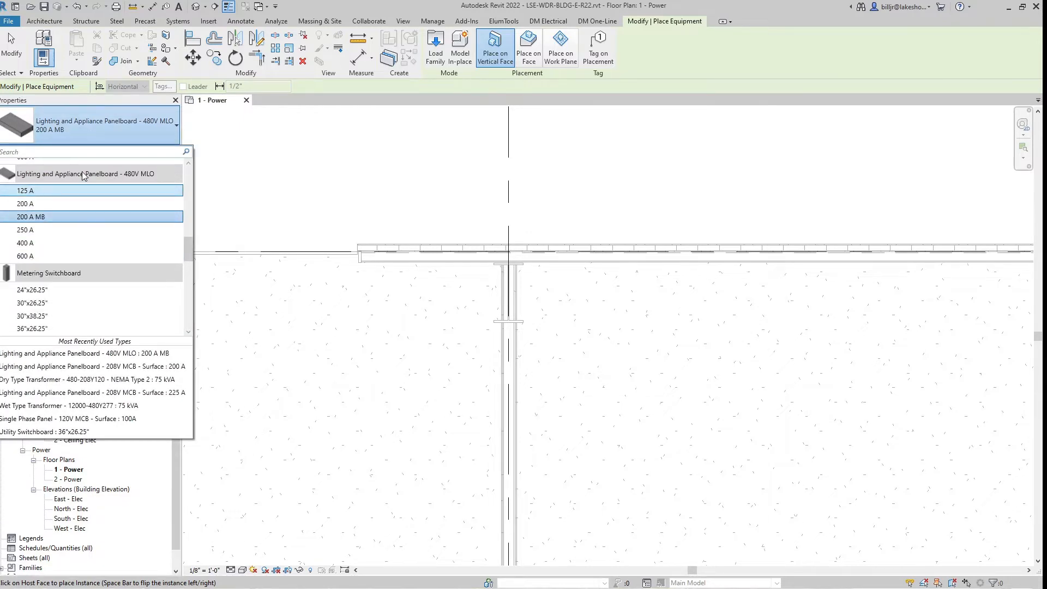
{"action": "left_click", "coordinate": [36, 218]}
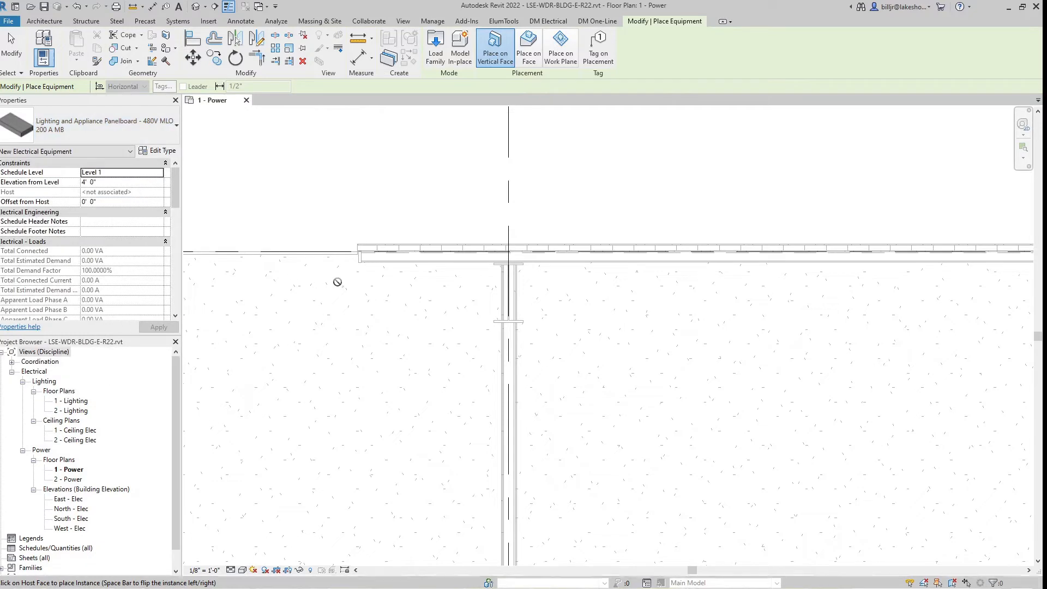
{"action": "scroll", "coordinate": [164, 192], "scroll_direction": "down", "scroll_amount": 5}
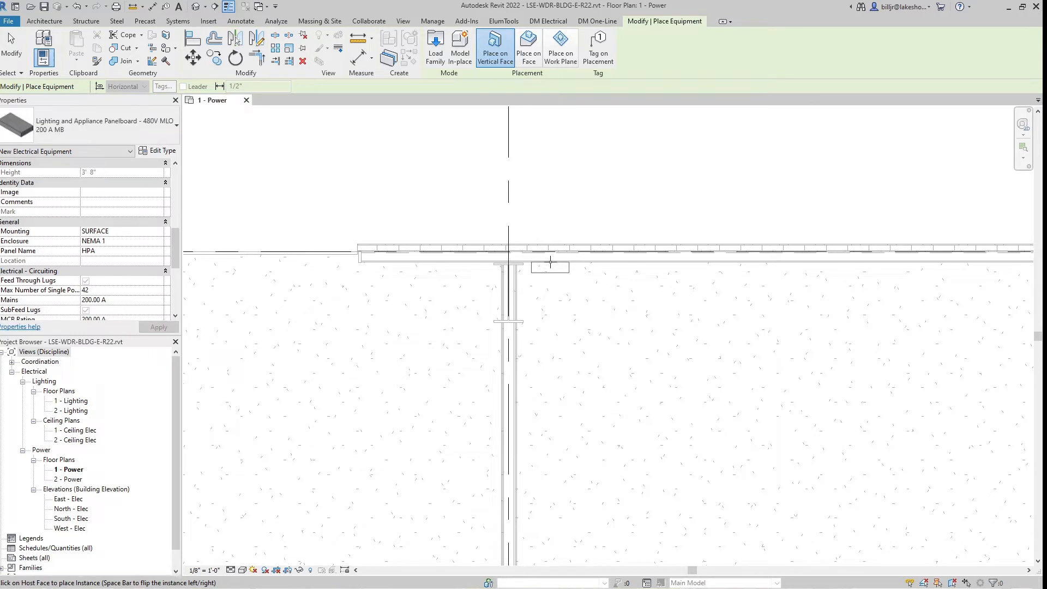
{"action": "left_click", "coordinate": [554, 263]}
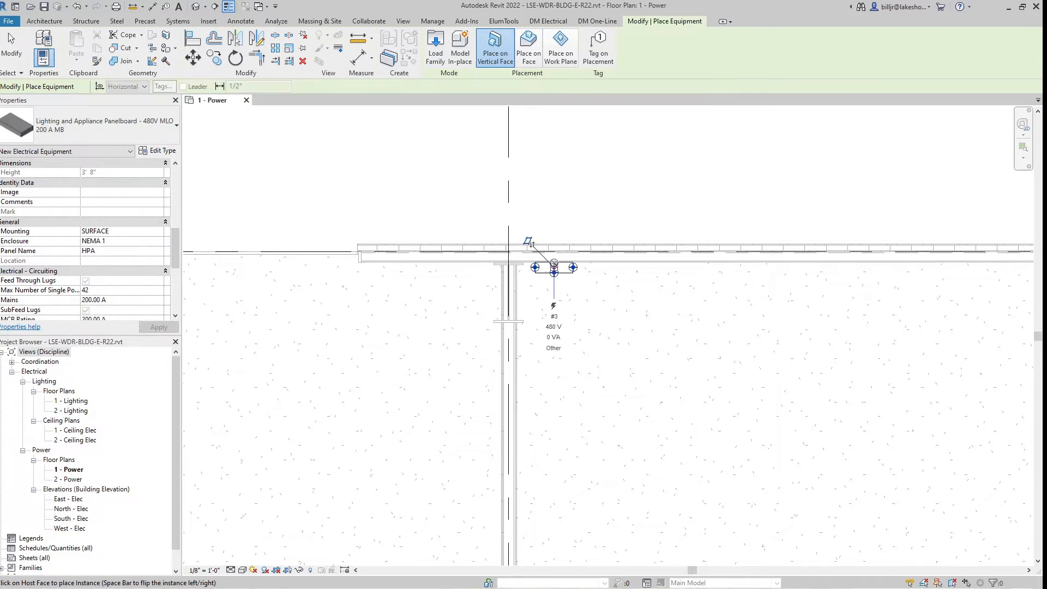
{"action": "key", "text": "Escape"}
{"action": "key", "text": "Escape"}
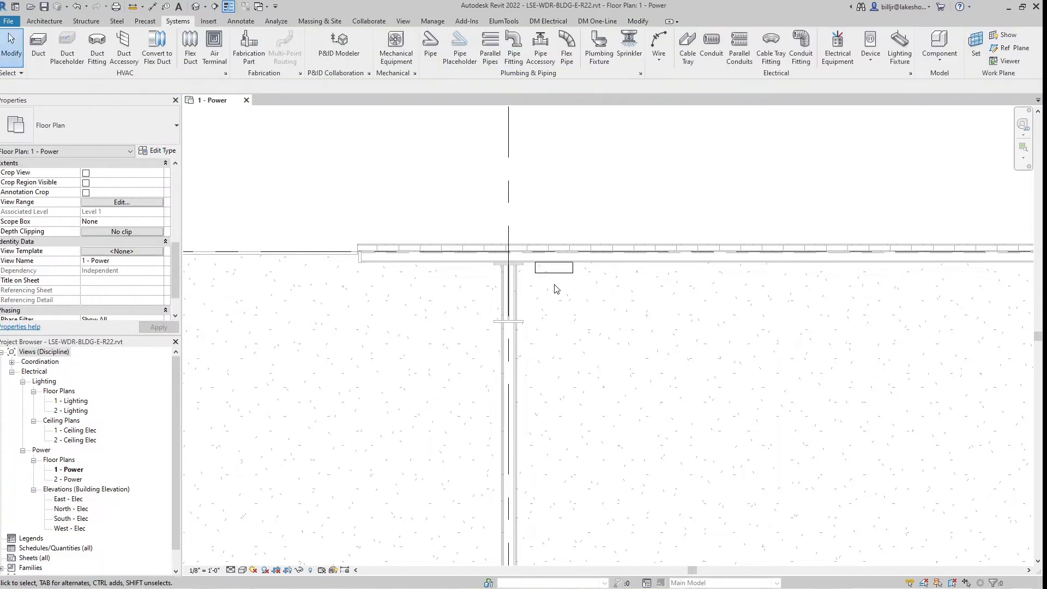
Step: Review the placed panelboard's general and circuiting properties, including panel name, mains, MCB rating and distribution system
{"action": "left_click", "coordinate": [560, 274]}
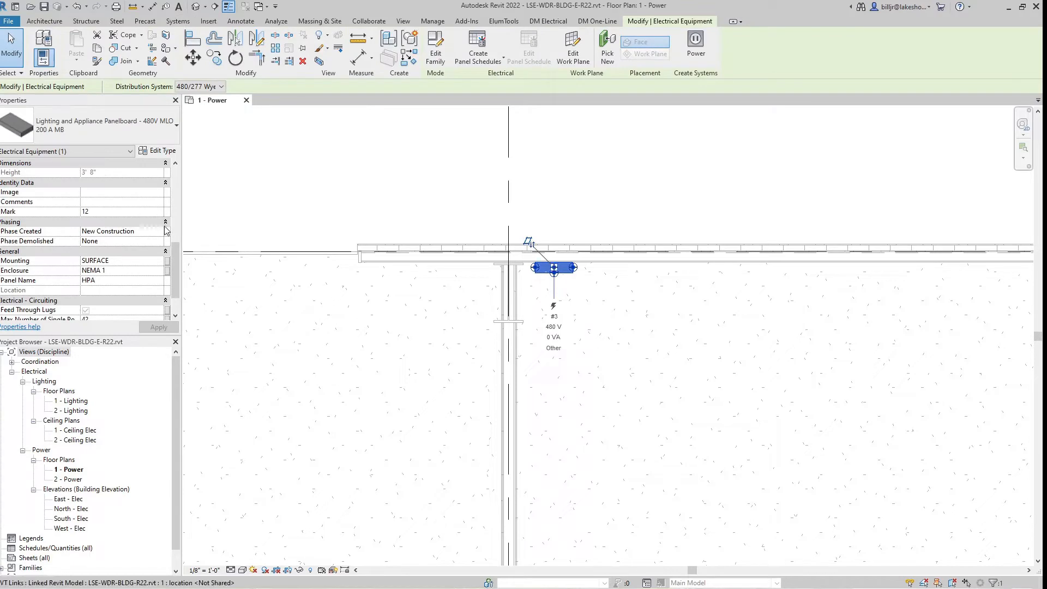
{"action": "scroll", "coordinate": [178, 271], "scroll_direction": "down", "scroll_amount": 3}
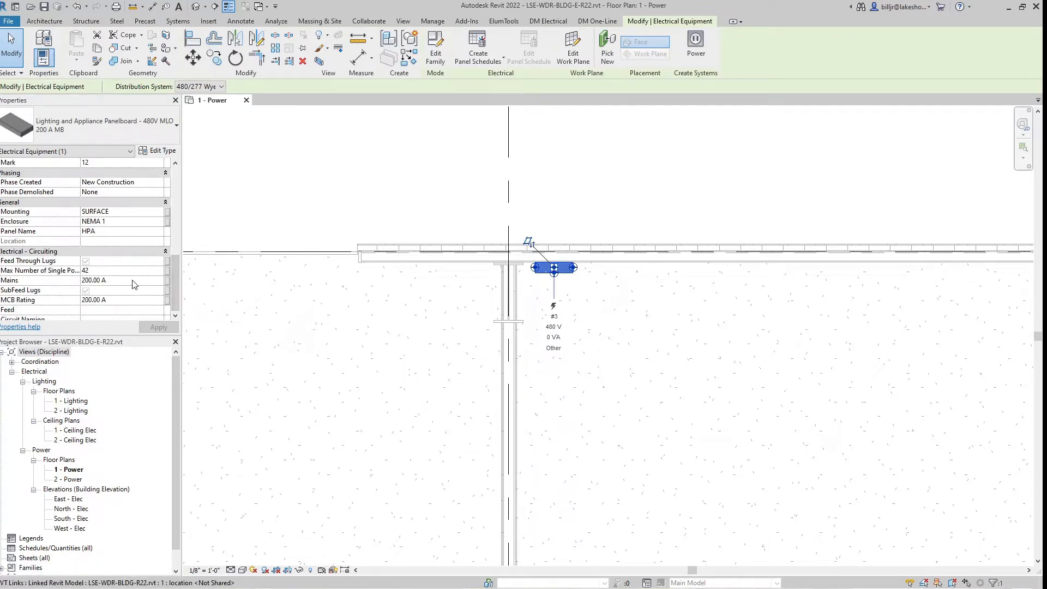
{"action": "scroll", "coordinate": [176, 290], "scroll_direction": "down", "scroll_amount": 3}
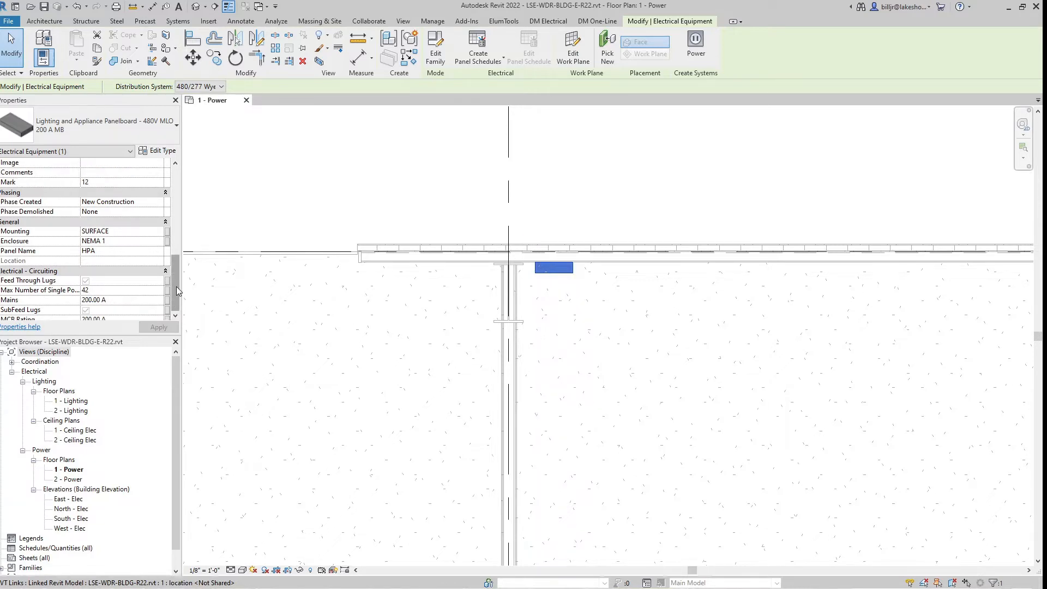
{"action": "scroll", "coordinate": [176, 301], "scroll_direction": "down", "scroll_amount": 2}
{"action": "scroll", "coordinate": [176, 300], "scroll_direction": "down", "scroll_amount": 1}
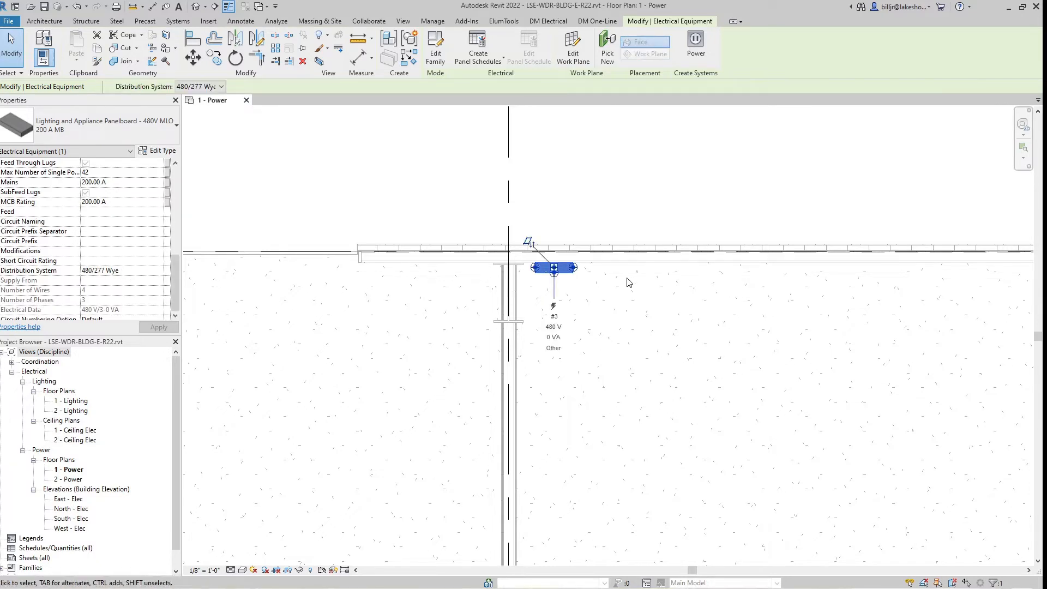
{"action": "left_click", "coordinate": [611, 292]}
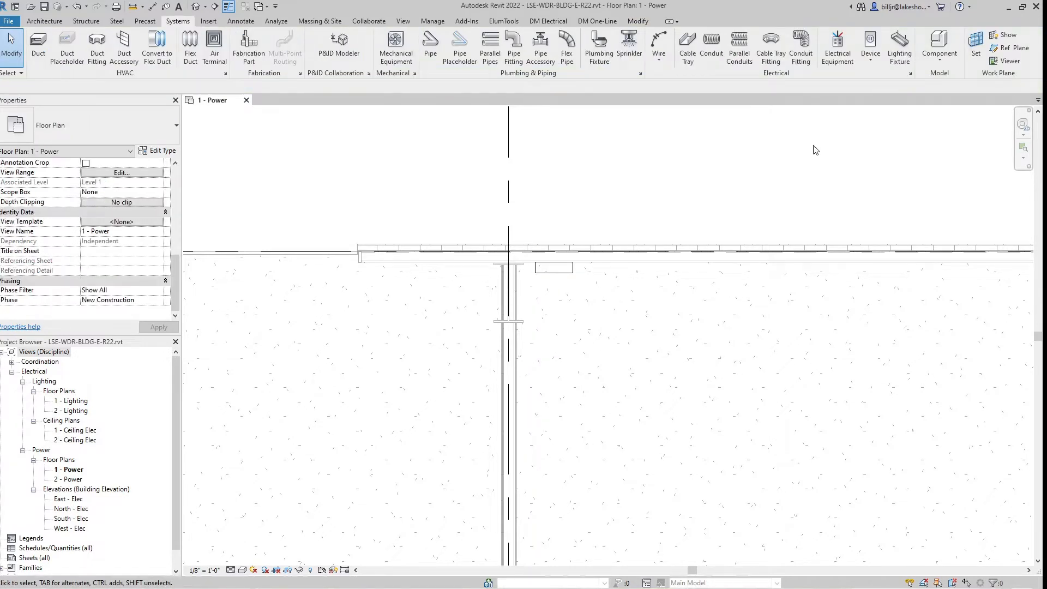
Step: Start placing electrical equipment using the 75 kVA Dry Type Transformer - 480-208Y120 - NEMA Type 2
{"action": "left_click", "coordinate": [838, 43]}
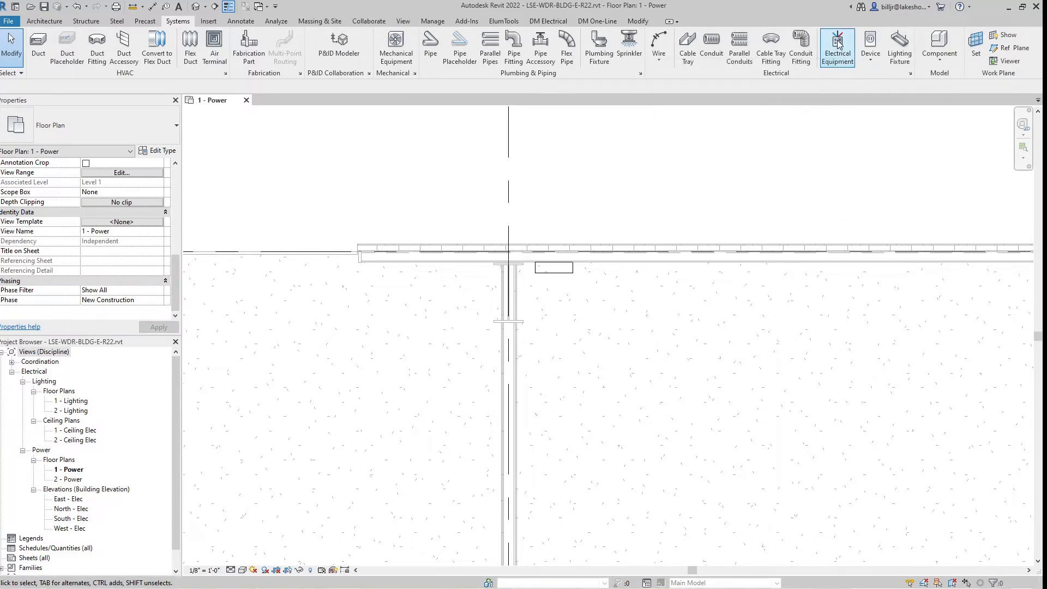
{"action": "left_click", "coordinate": [162, 131]}
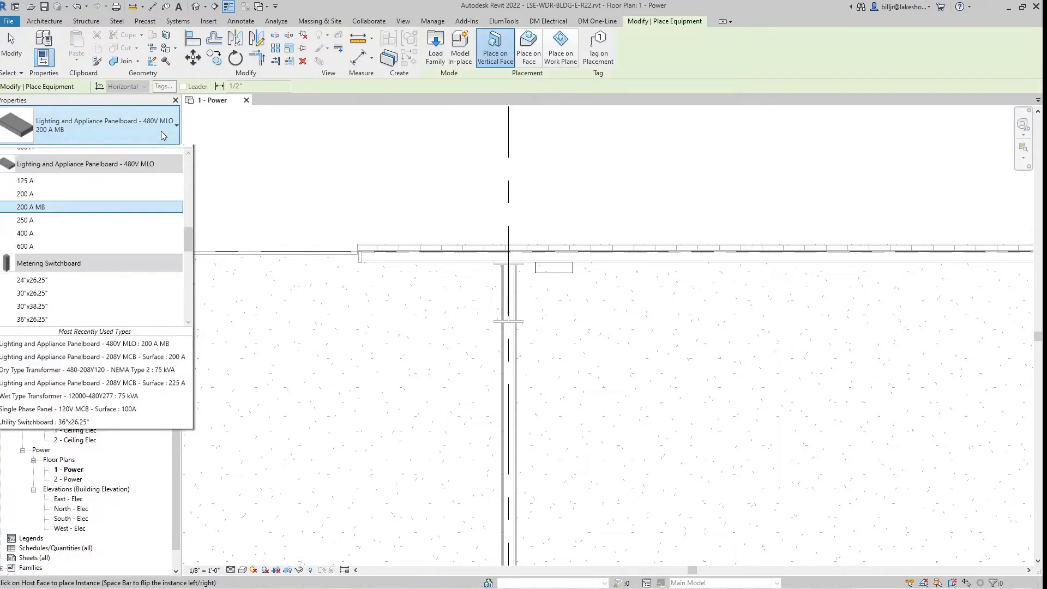
{"action": "scroll", "coordinate": [191, 237], "scroll_direction": "up", "scroll_amount": 3}
{"action": "scroll", "coordinate": [191, 237], "scroll_direction": "up", "scroll_amount": 6}
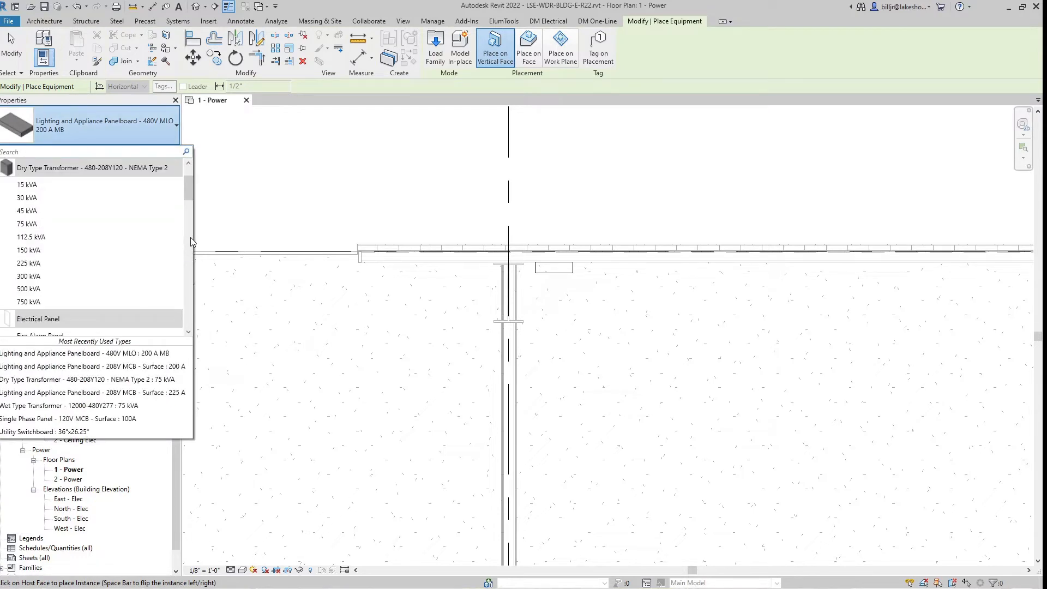
{"action": "left_click", "coordinate": [28, 224]}
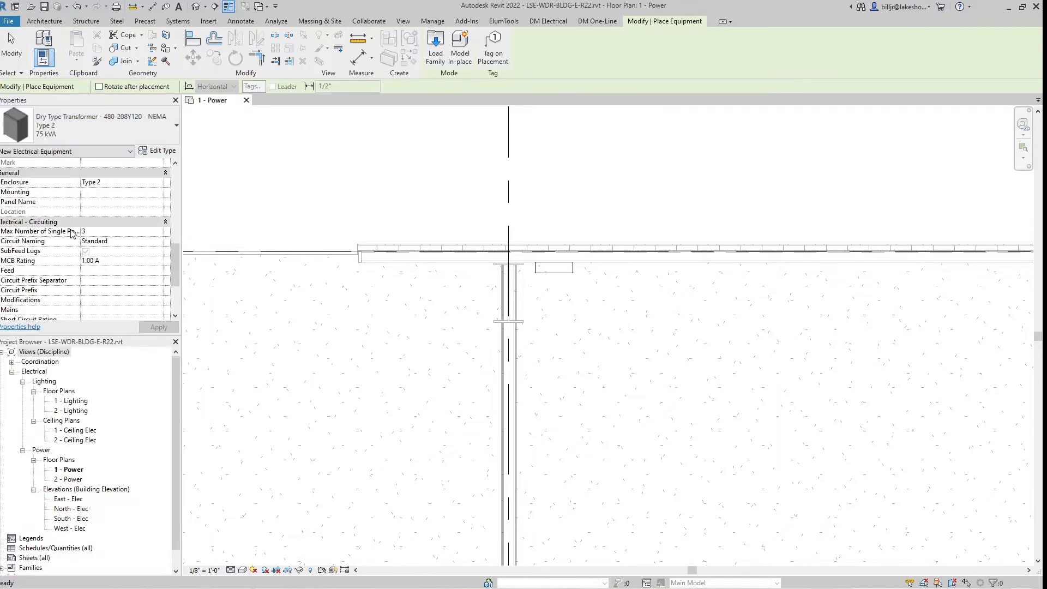
Step: Set the new transformer's secondary distribution system to 120/208 Wye
{"action": "scroll", "coordinate": [176, 258], "scroll_direction": "up", "scroll_amount": 3}
{"action": "scroll", "coordinate": [176, 257], "scroll_direction": "up", "scroll_amount": 5}
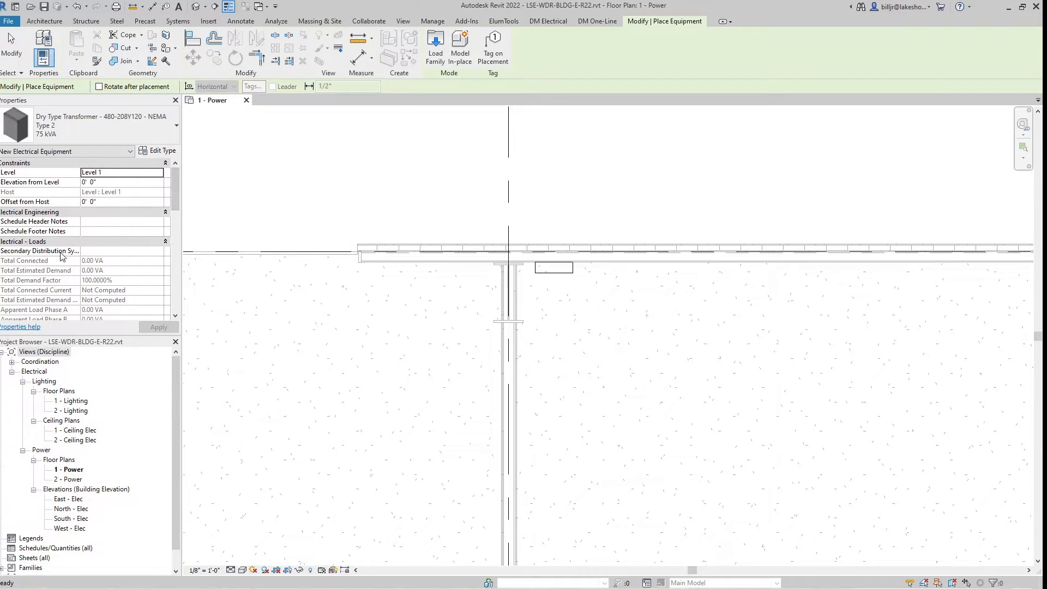
{"action": "left_click", "coordinate": [159, 251]}
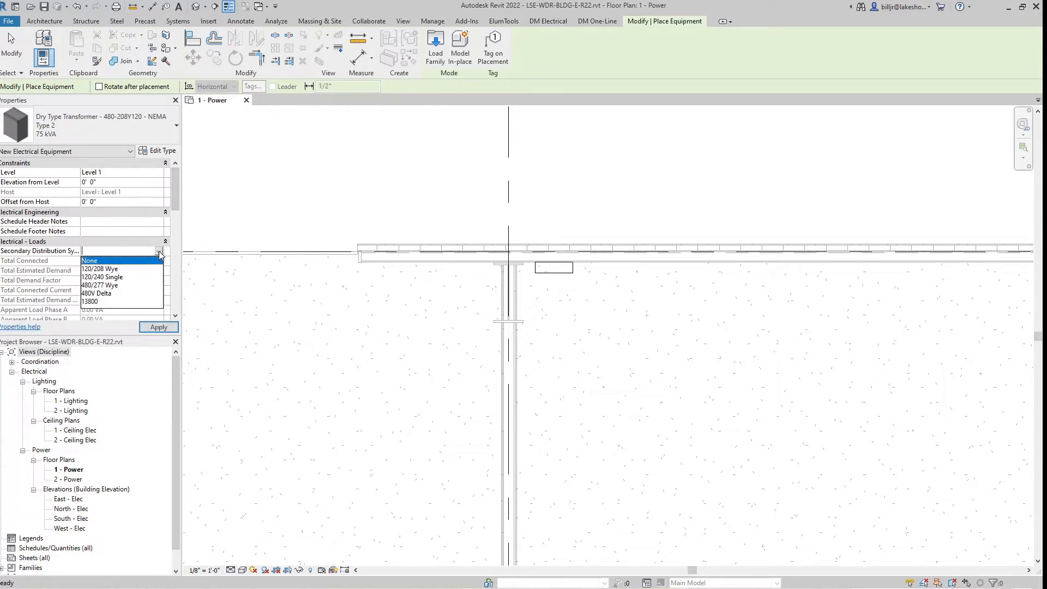
{"action": "left_click", "coordinate": [115, 269]}
Step: Set the new transformer's enclosure to NEMA 1 and its mounting to FLOOR
{"action": "scroll", "coordinate": [177, 273], "scroll_direction": "down", "scroll_amount": 6}
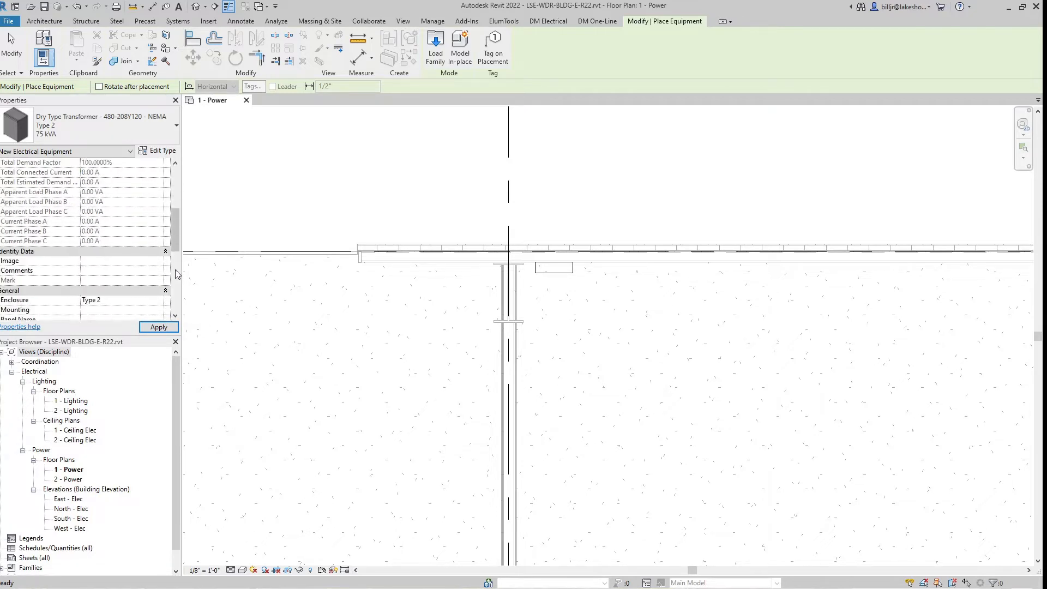
{"action": "scroll", "coordinate": [177, 273], "scroll_direction": "down", "scroll_amount": 2}
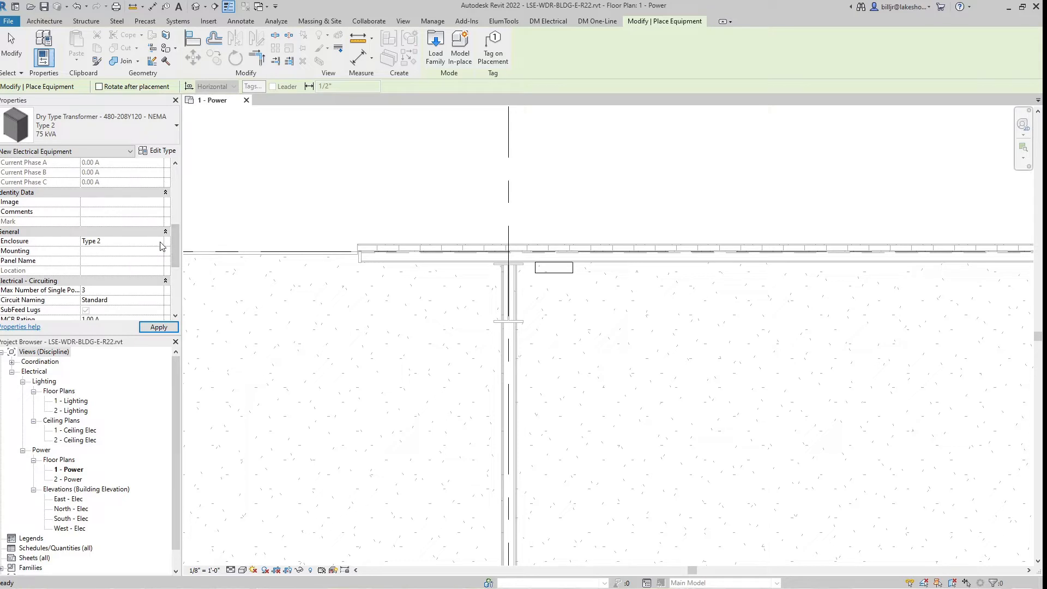
{"action": "left_click", "coordinate": [161, 243]}
{"action": "left_click", "coordinate": [112, 252]}
{"action": "left_click", "coordinate": [158, 251]}
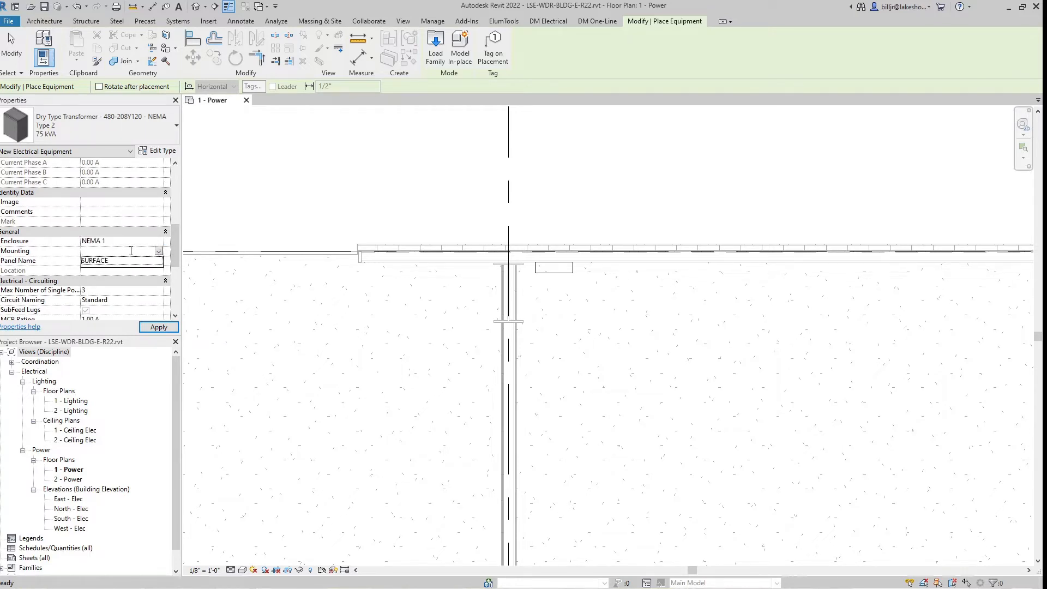
{"action": "left_click", "coordinate": [131, 251]}
{"action": "type", "text": "FLOOR"}
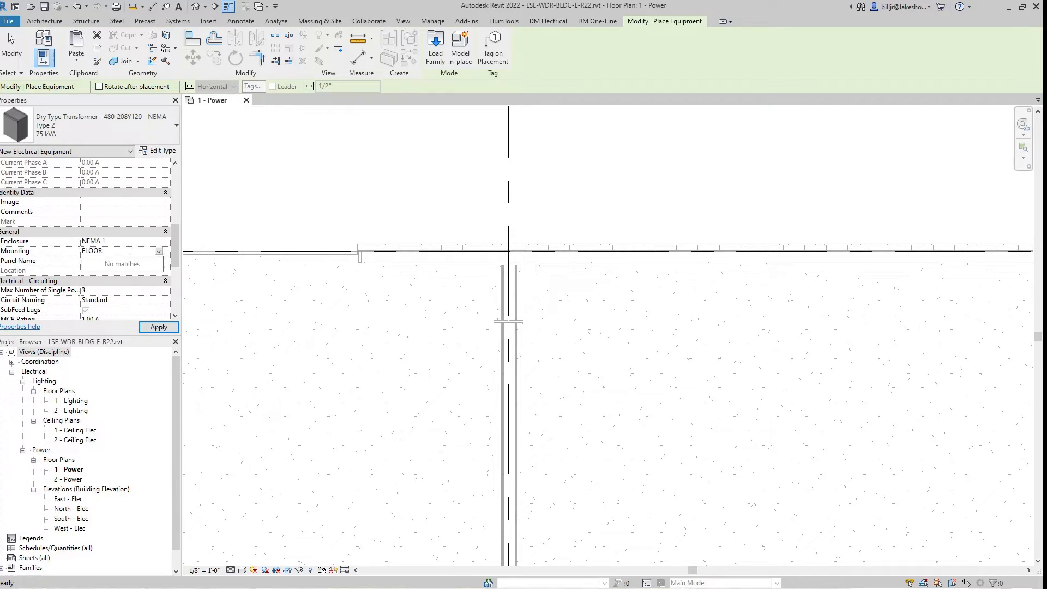
{"action": "key", "text": "Return"}
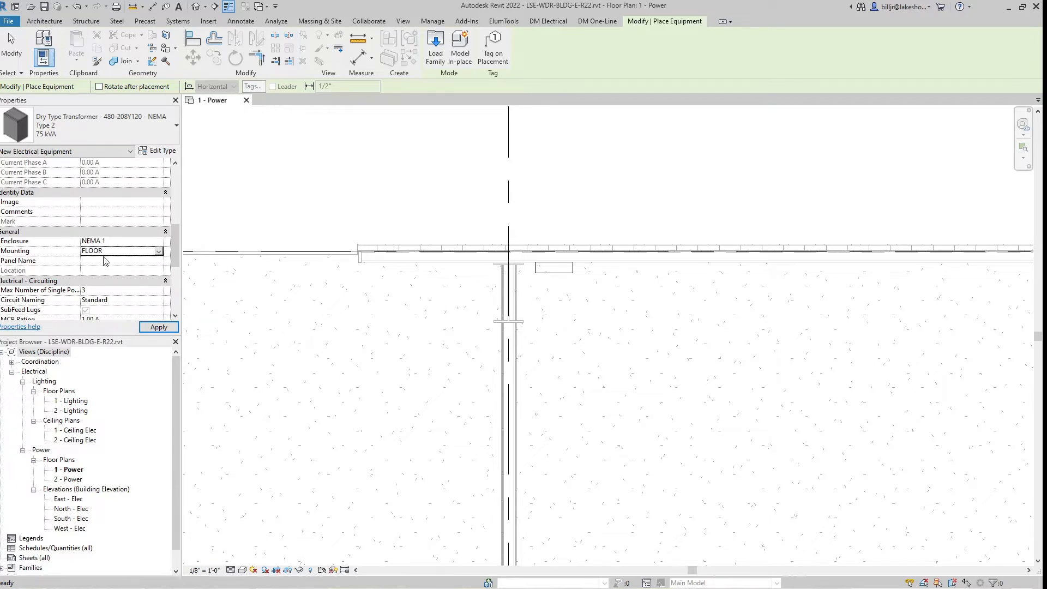
Step: Name the transformer TLPA and set its MCB rating to 90 A
{"action": "left_click", "coordinate": [126, 260]}
{"action": "type", "text": "TLPA"}
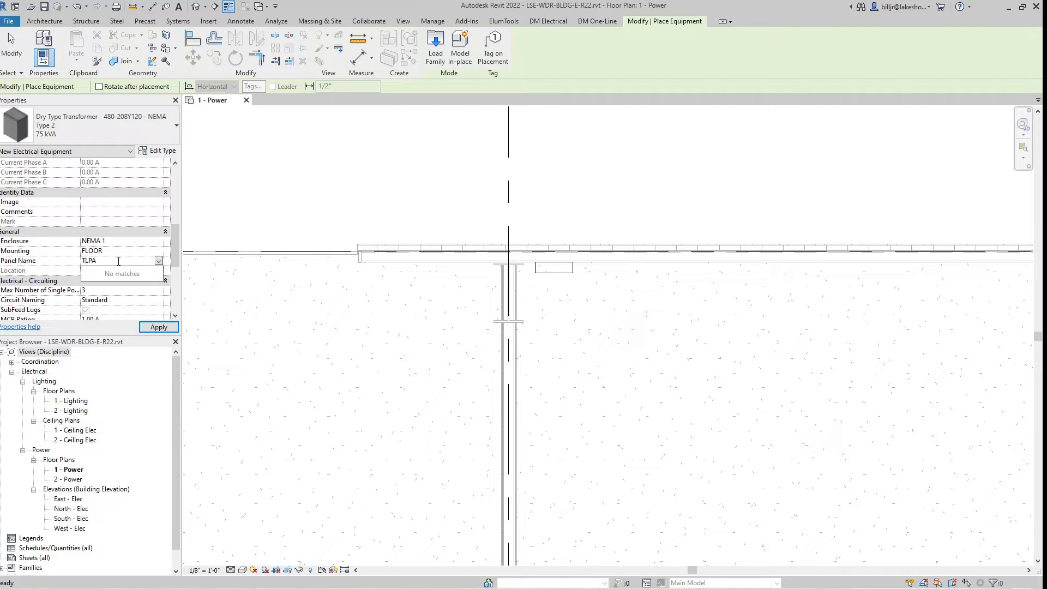
{"action": "key", "text": "Return"}
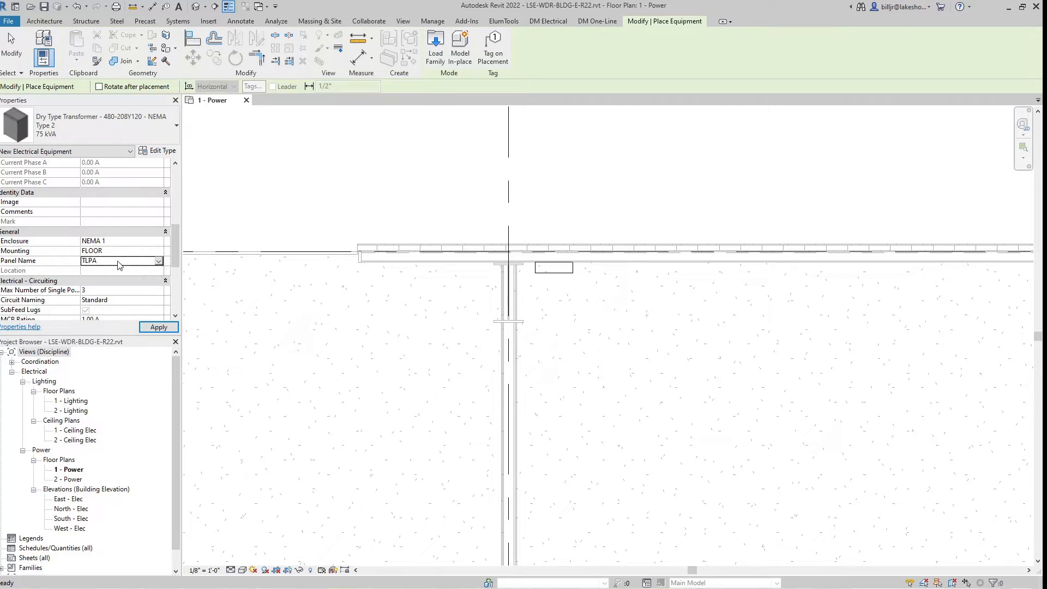
{"action": "scroll", "coordinate": [120, 265], "scroll_direction": "down", "scroll_amount": 3}
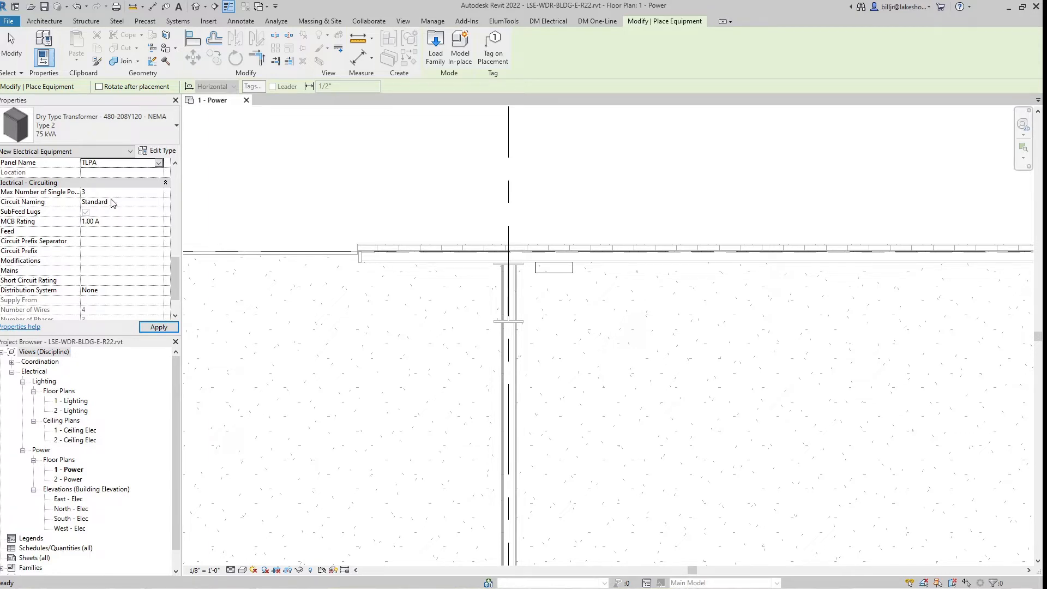
{"action": "left_click", "coordinate": [111, 222]}
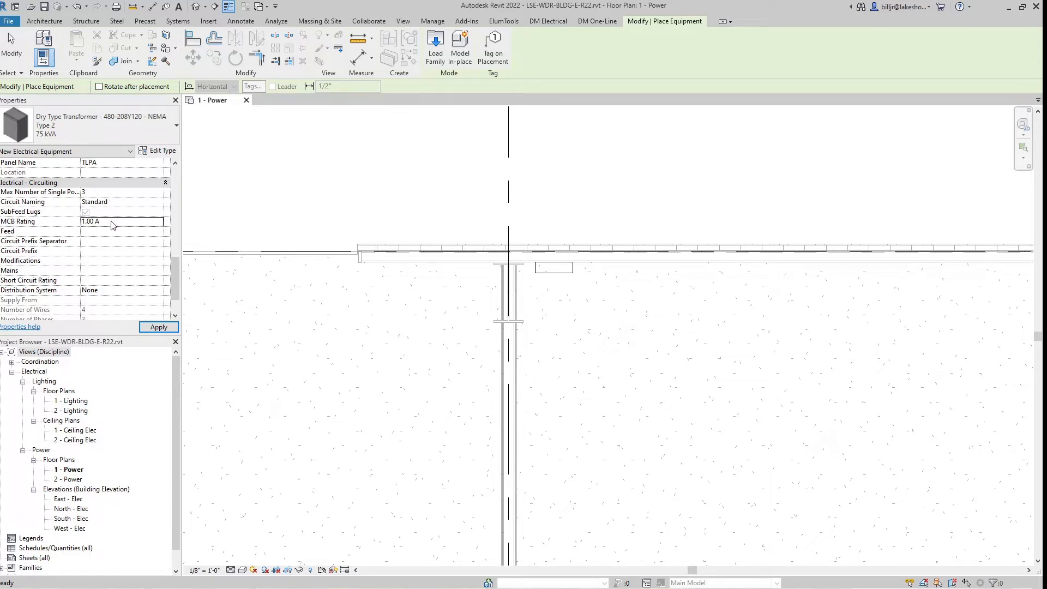
{"action": "type", "text": "90"}
{"action": "key", "text": "Return"}
Step: Set the transformer's distribution system to 480V Delta and apply the property changes
{"action": "scroll", "coordinate": [113, 225], "scroll_direction": "down", "scroll_amount": 1}
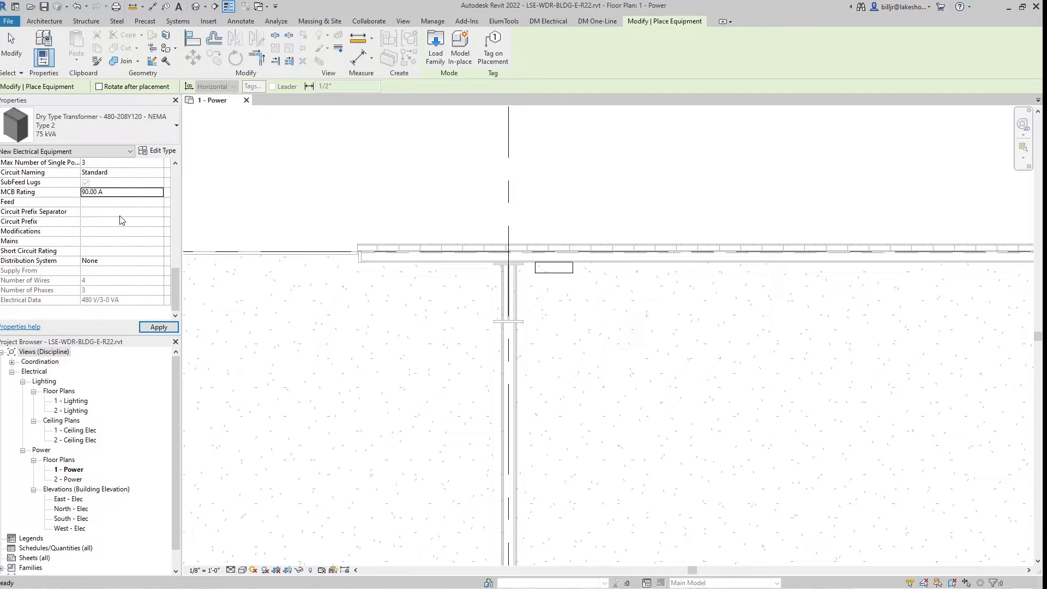
{"action": "left_click", "coordinate": [132, 261]}
{"action": "left_click", "coordinate": [158, 261]}
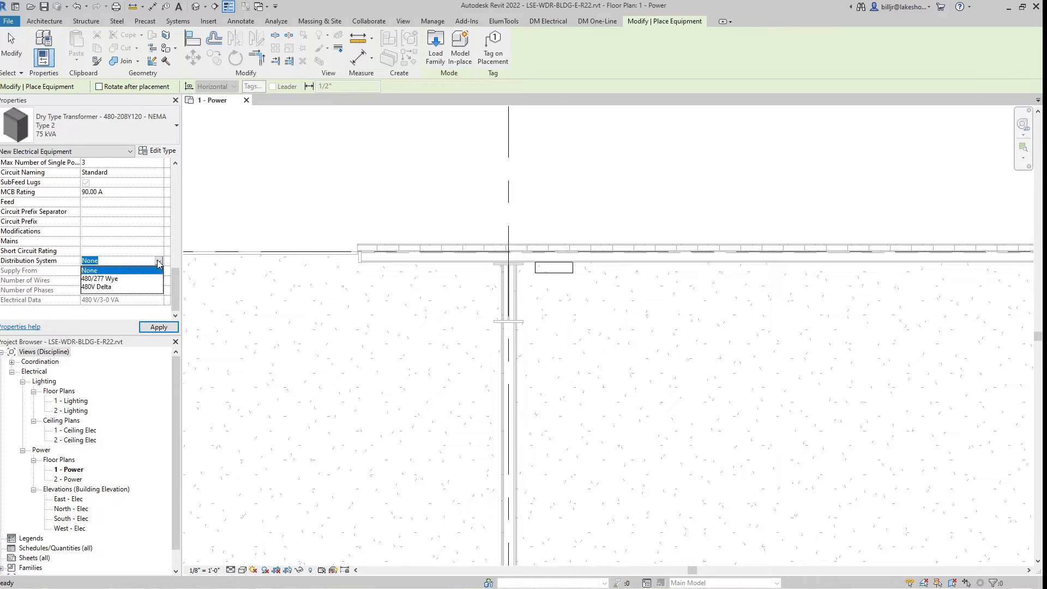
{"action": "left_click", "coordinate": [98, 287]}
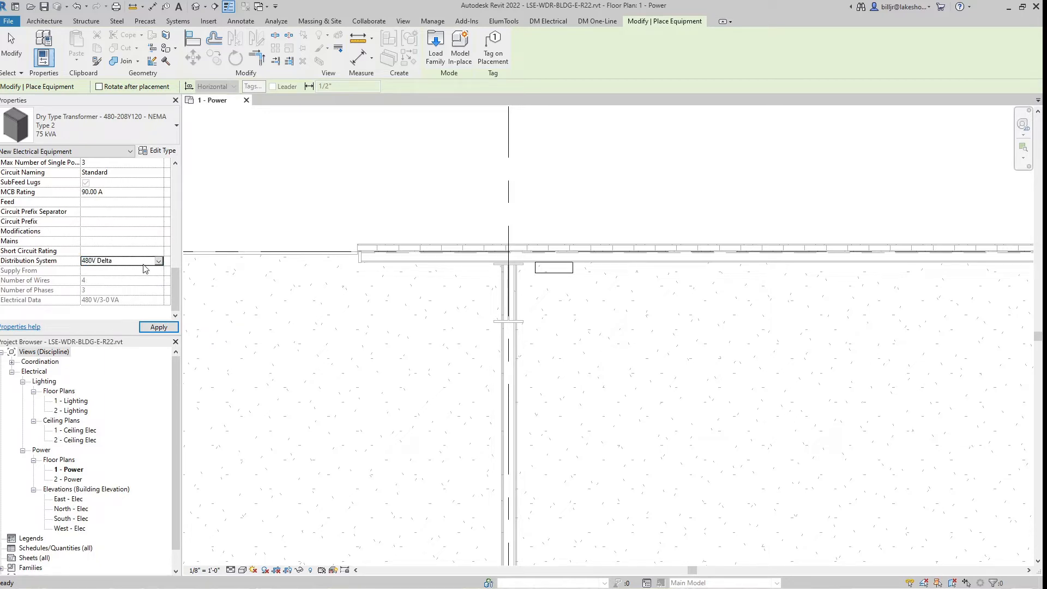
{"action": "left_click", "coordinate": [159, 328]}
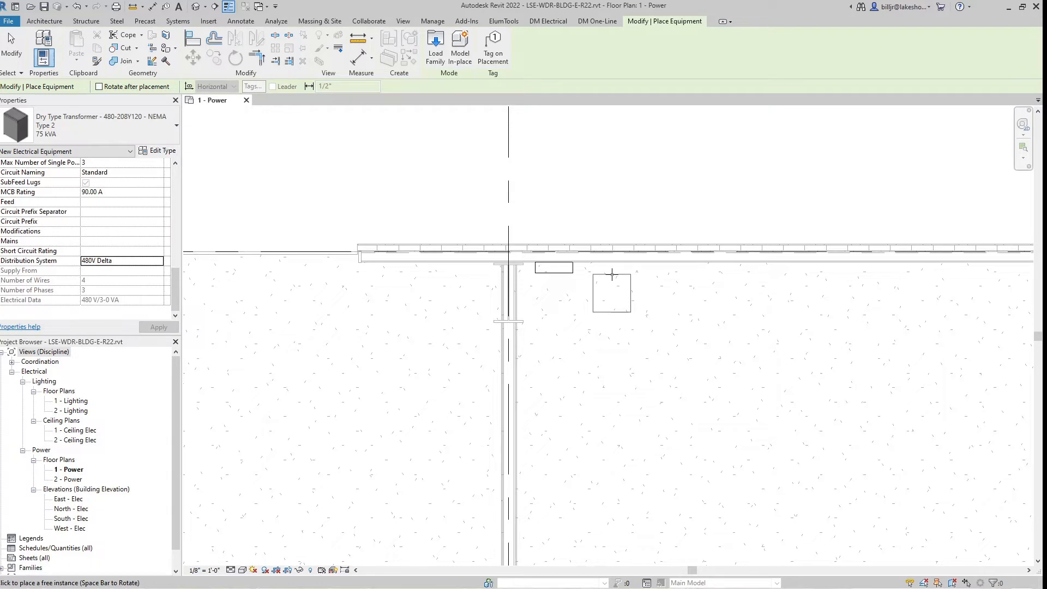
Step: Place the transformer on the floor just below and to the right of the panelboard, and end the placement
{"action": "left_click", "coordinate": [612, 274]}
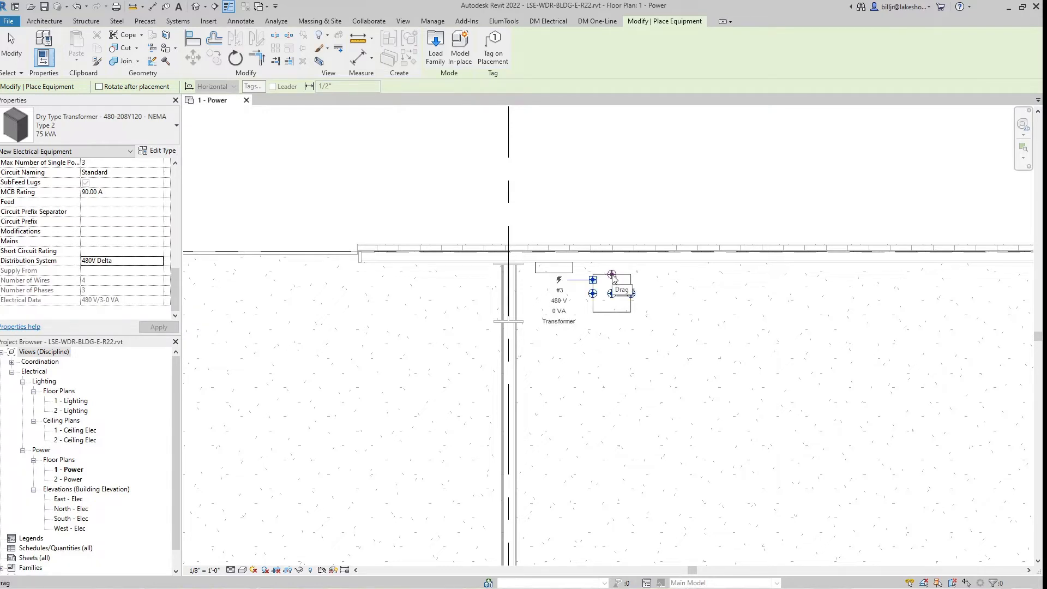
{"action": "key", "text": "Escape"}
{"action": "key", "text": "Escape"}
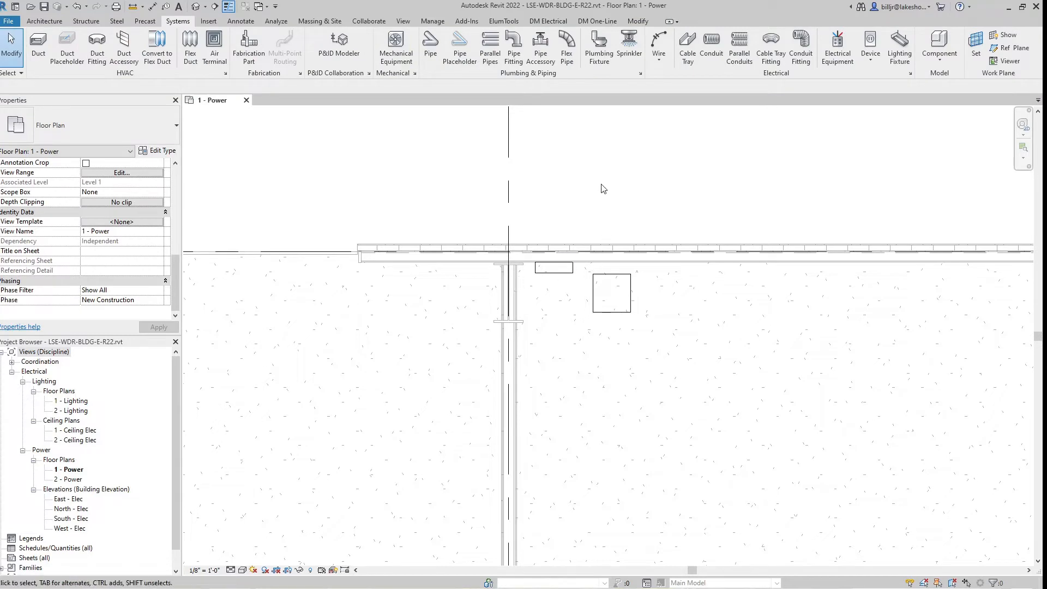
Step: Start placing electrical equipment with the 200 A type of Lighting and Appliance Panelboard - 208V MCB - Surface
{"action": "left_click", "coordinate": [838, 43]}
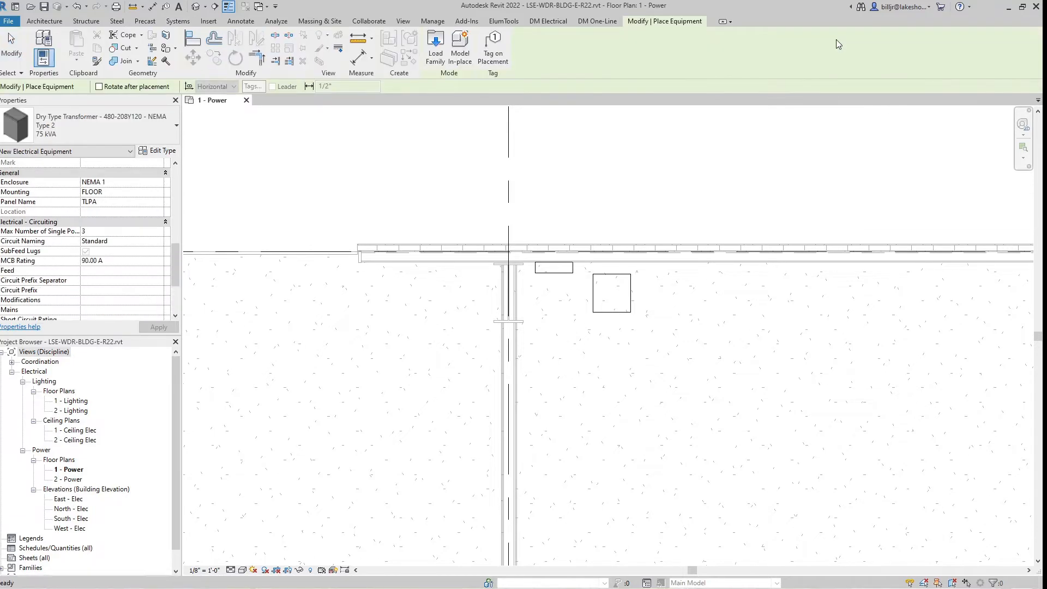
{"action": "left_click", "coordinate": [138, 127]}
{"action": "scroll", "coordinate": [187, 225], "scroll_direction": "down", "scroll_amount": 1}
{"action": "scroll", "coordinate": [188, 225], "scroll_direction": "down", "scroll_amount": 3}
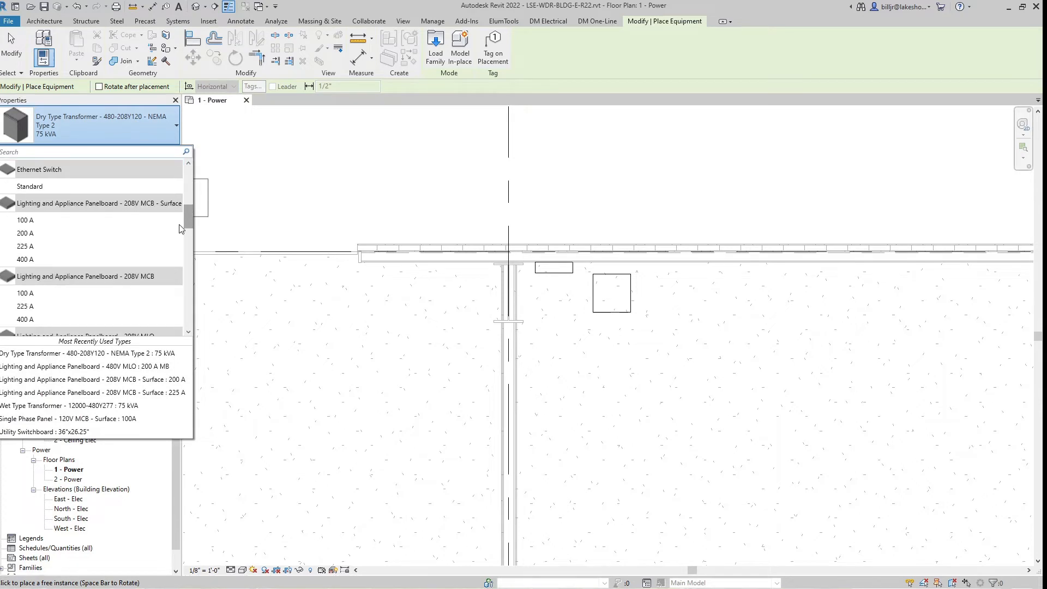
{"action": "mouse_move", "coordinate": [146, 209]}
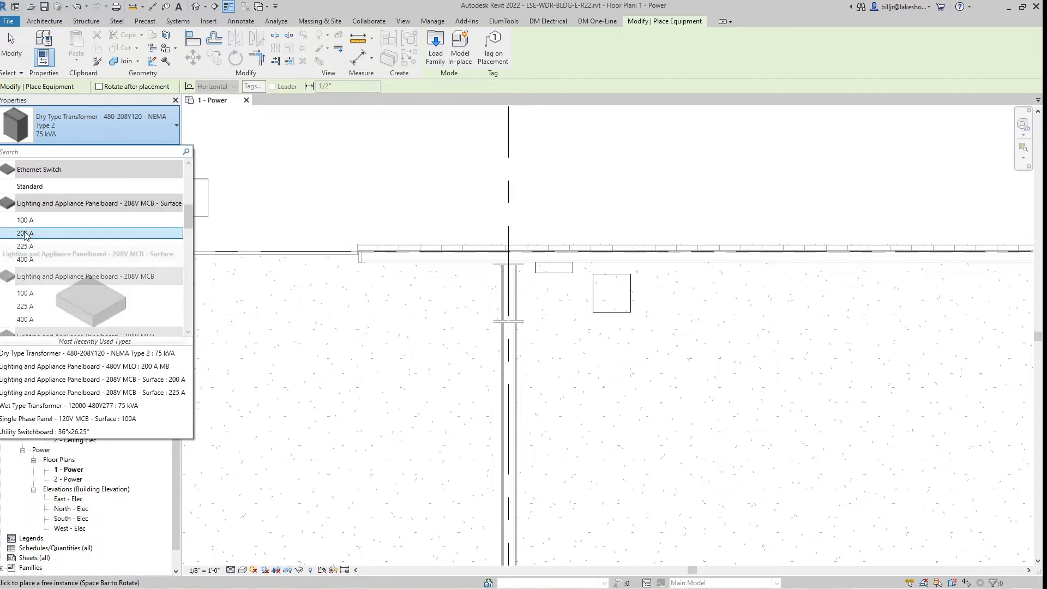
{"action": "left_click", "coordinate": [25, 234]}
Step: Set the new panelboard's mounting to SURFACE and its enclosure to NEMA 1
{"action": "left_click_drag", "start_coordinate": [175, 275], "coordinate": [176, 207]}
{"action": "scroll", "coordinate": [177, 207], "scroll_direction": "down", "scroll_amount": 4}
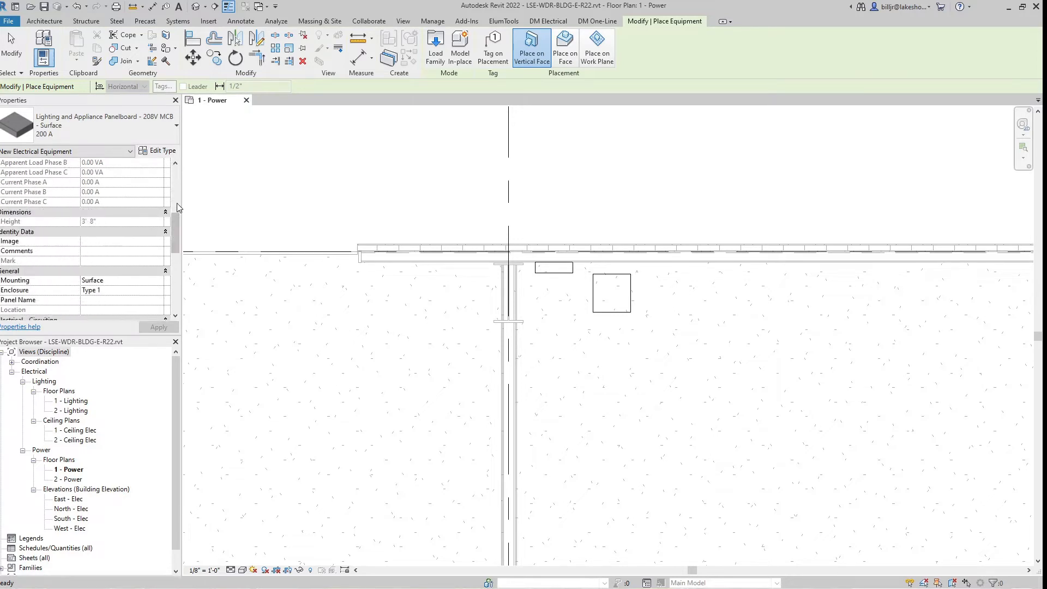
{"action": "scroll", "coordinate": [176, 207], "scroll_direction": "down", "scroll_amount": 1}
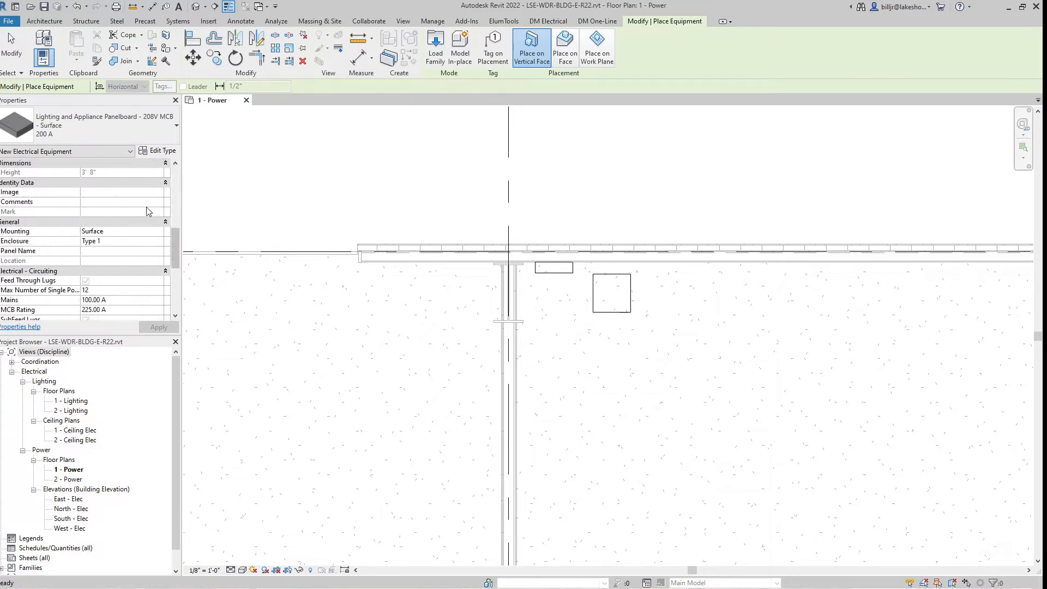
{"action": "left_click", "coordinate": [158, 232]}
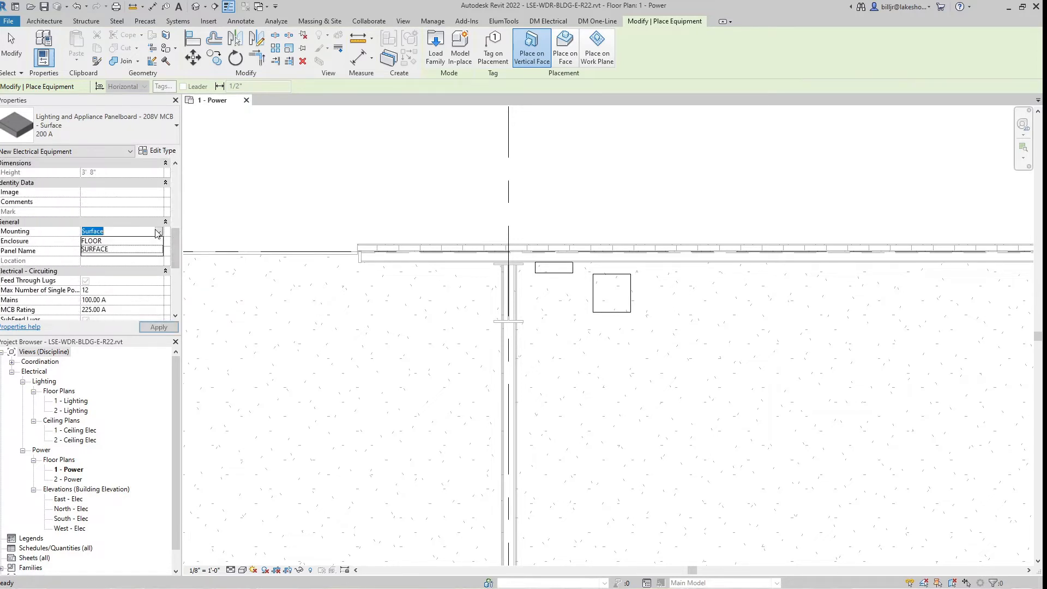
{"action": "left_click", "coordinate": [109, 249]}
{"action": "left_click", "coordinate": [131, 240]}
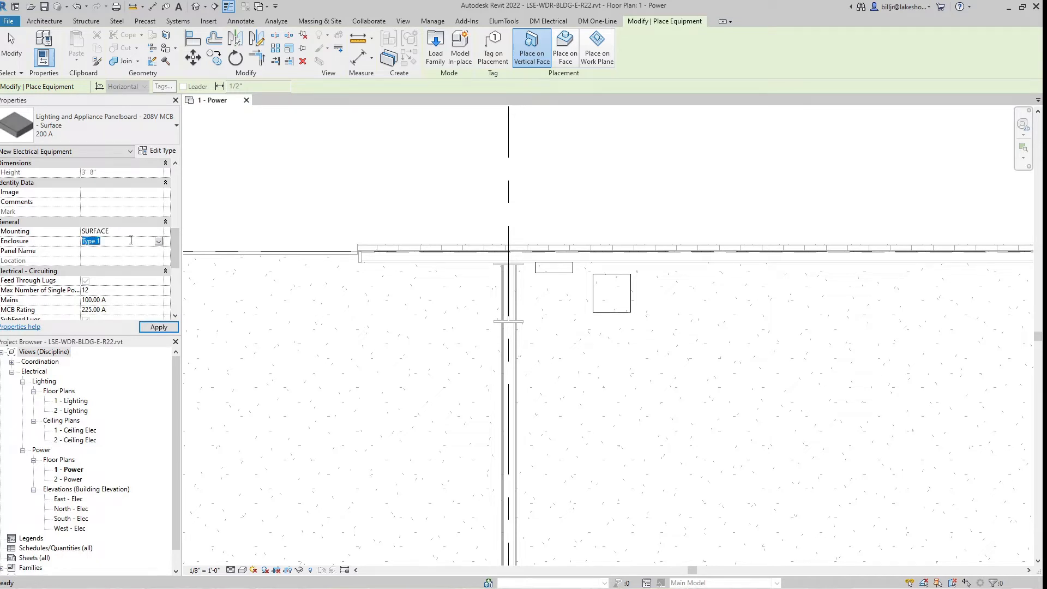
{"action": "type", "text": "N"}
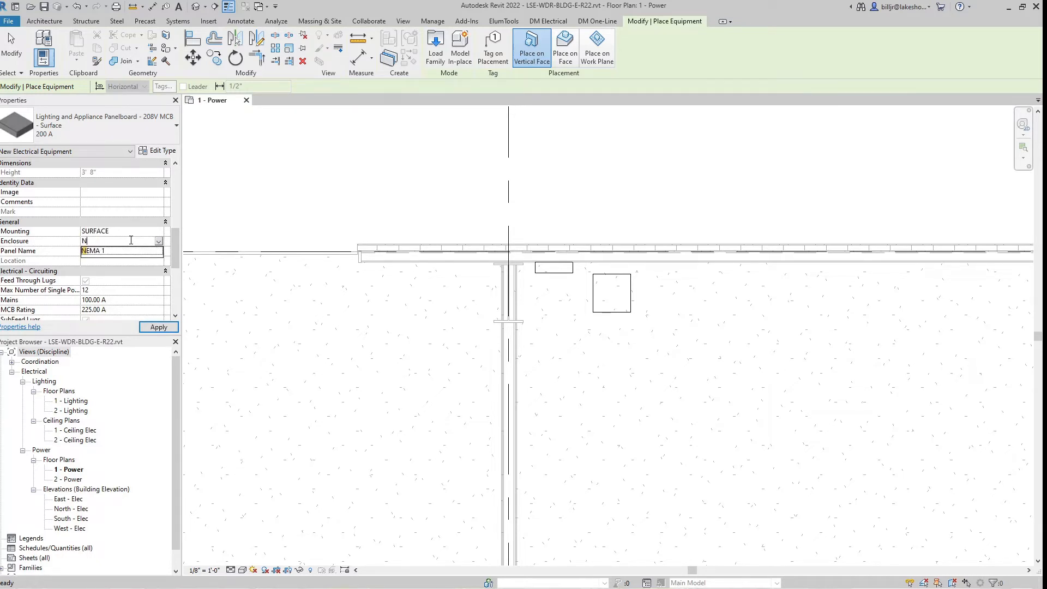
{"action": "left_click", "coordinate": [119, 251]}
Step: Name the new panelboard LPA and set its maximum number of single-pole breakers to 42
{"action": "left_click", "coordinate": [115, 251]}
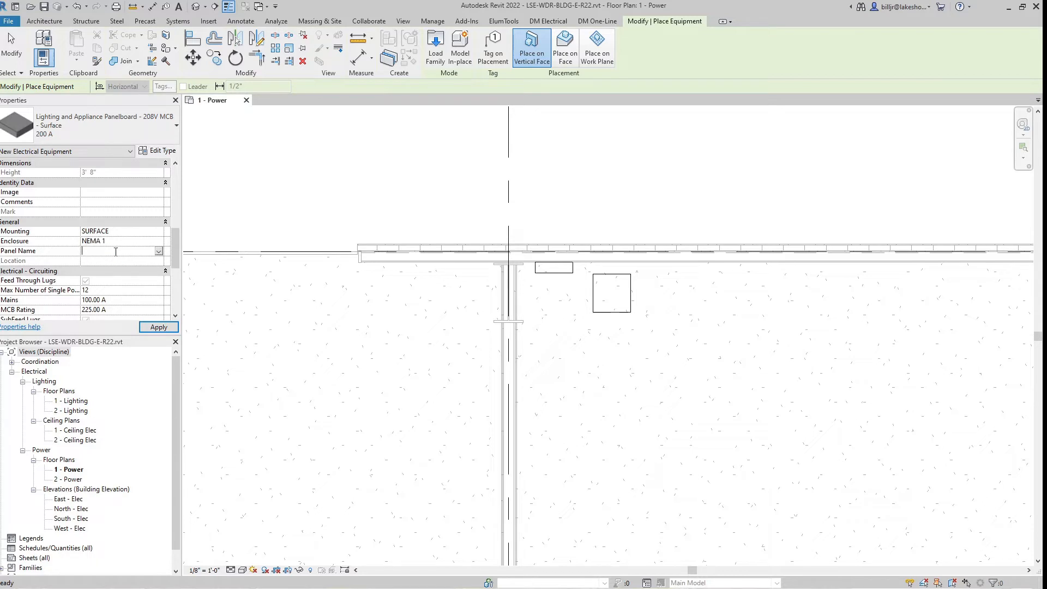
{"action": "type", "text": "LPA"}
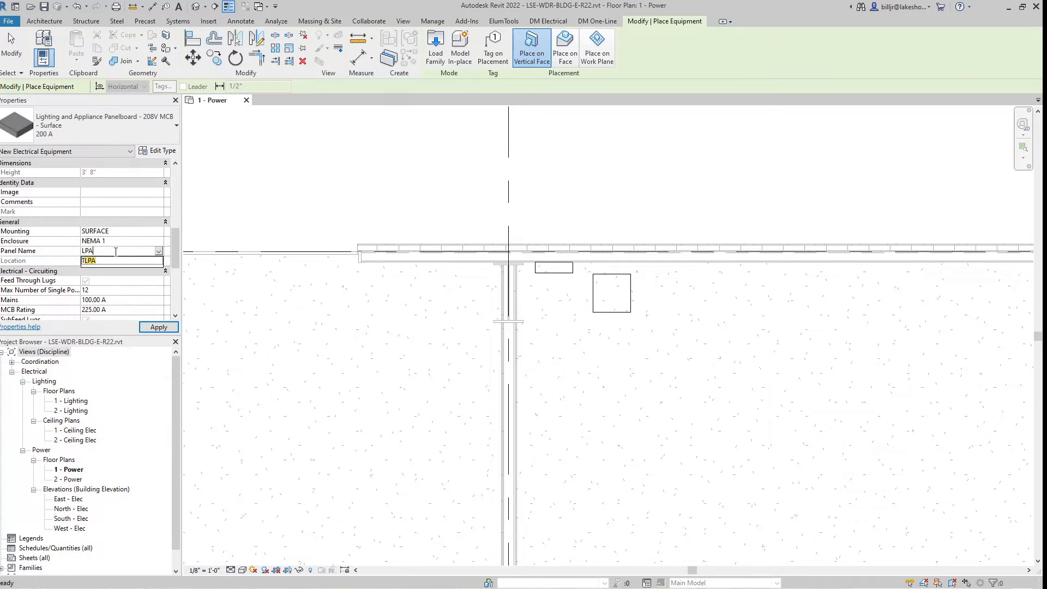
{"action": "key", "text": "Return"}
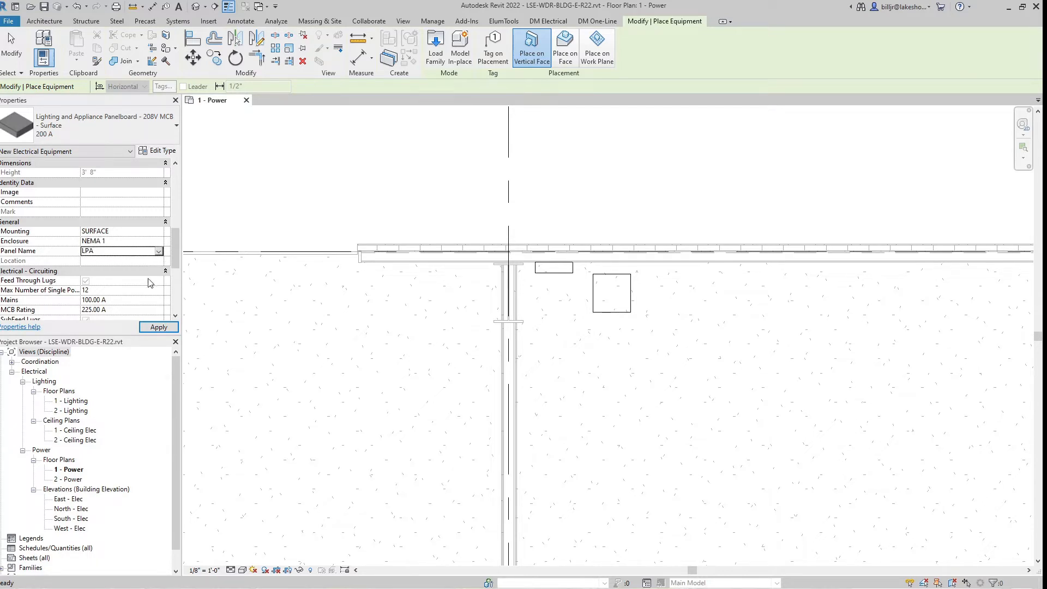
{"action": "scroll", "coordinate": [149, 289], "scroll_direction": "down", "scroll_amount": 2}
{"action": "left_click", "coordinate": [124, 220]}
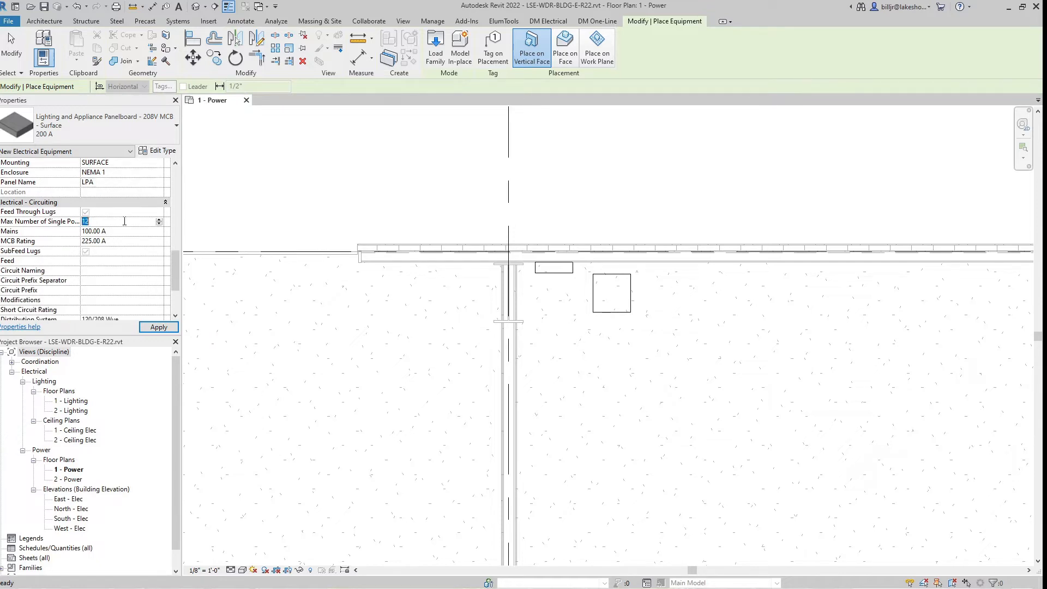
{"action": "type", "text": "42"}
{"action": "key", "text": "Return"}
Step: Set the new panelboard's mains and MCB rating to 200 A each
{"action": "left_click", "coordinate": [123, 231]}
{"action": "type", "text": "200"}
{"action": "key", "text": "Return"}
{"action": "left_click", "coordinate": [122, 241]}
{"action": "type", "text": "200"}
{"action": "key", "text": "Return"}
{"action": "scroll", "coordinate": [136, 264], "scroll_direction": "down", "scroll_amount": 3}
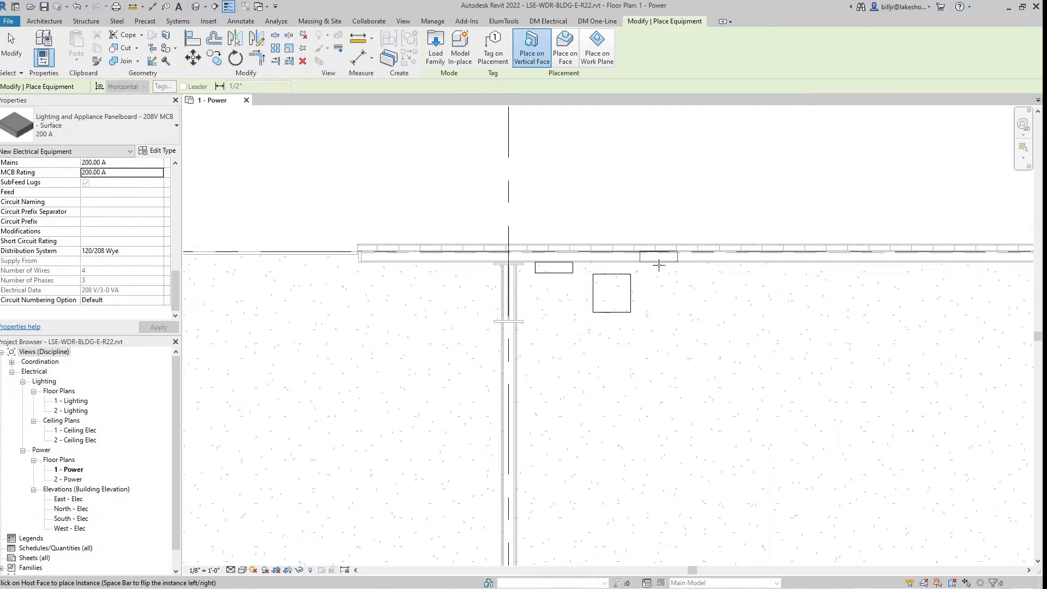
Step: Place the panelboard on the wall just right of the transformer and end the placement
{"action": "scroll", "coordinate": [665, 270], "scroll_direction": "up", "scroll_amount": 2}
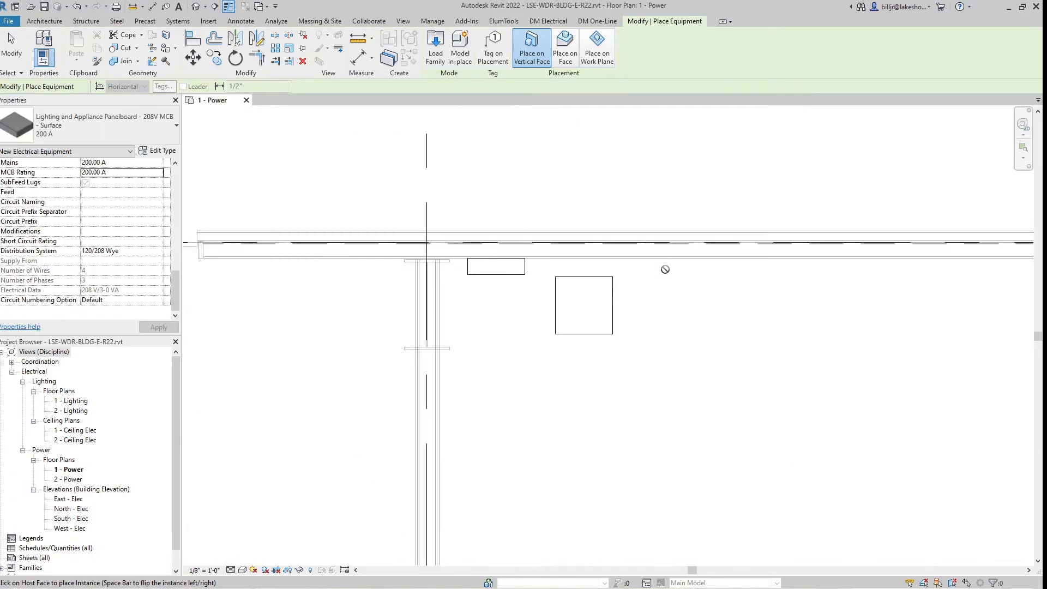
{"action": "scroll", "coordinate": [665, 269], "scroll_direction": "up", "scroll_amount": 2}
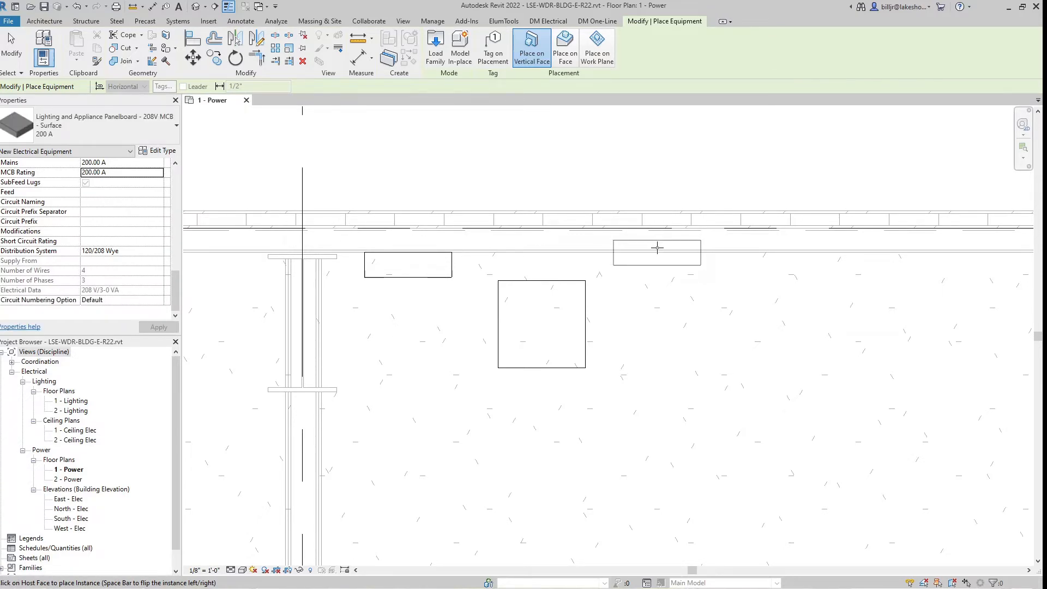
{"action": "left_click", "coordinate": [657, 248]}
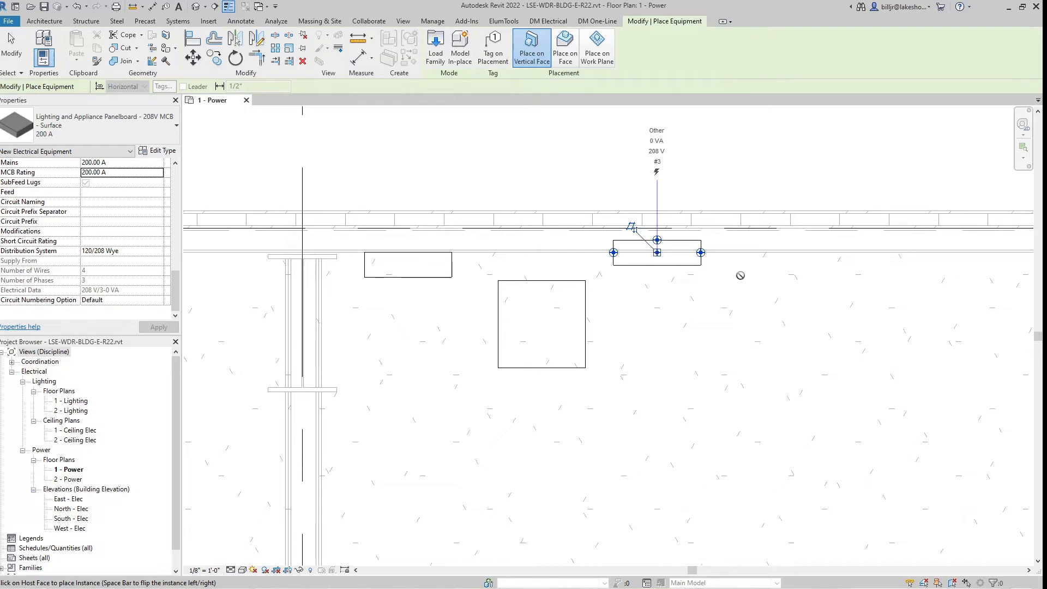
{"action": "key", "text": "Escape"}
{"action": "key", "text": "Escape"}
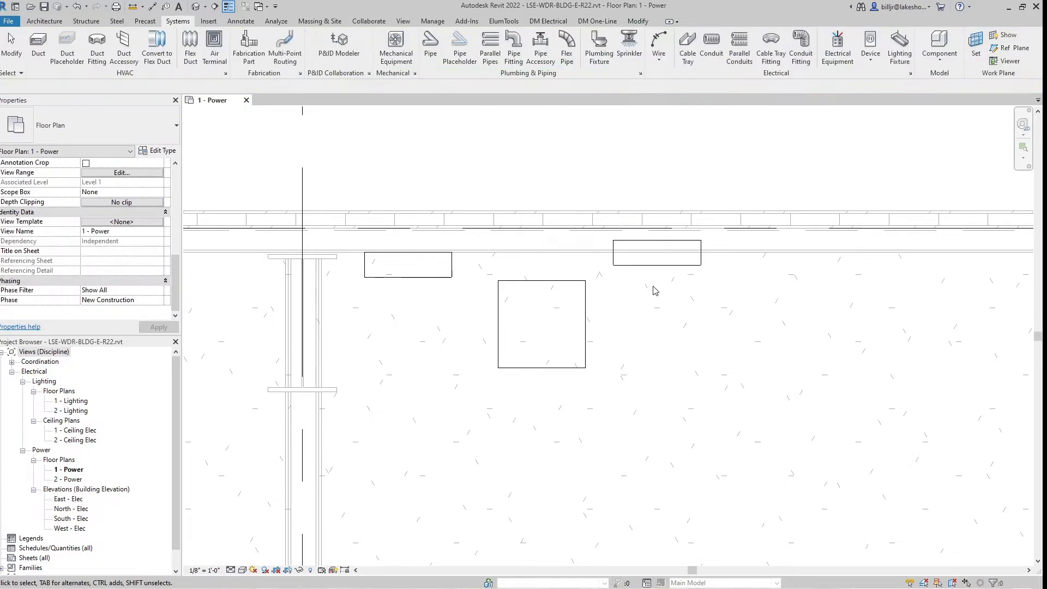
Step: Set the offset from host of panelboard LPA to 4" and apply it
{"action": "left_click", "coordinate": [658, 265]}
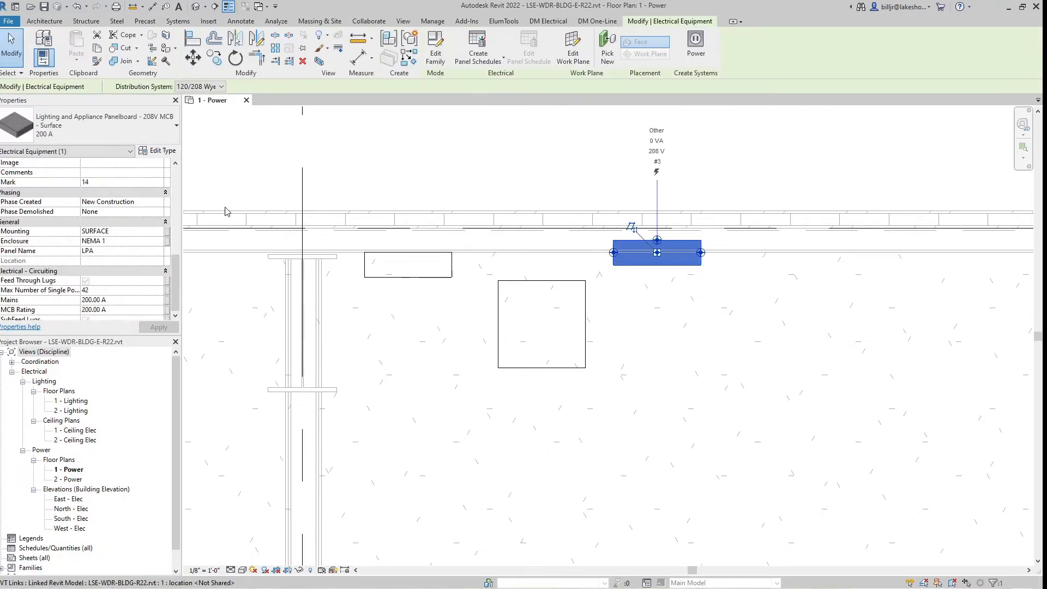
{"action": "scroll", "coordinate": [178, 219], "scroll_direction": "up", "scroll_amount": 5}
{"action": "scroll", "coordinate": [179, 219], "scroll_direction": "up", "scroll_amount": 3}
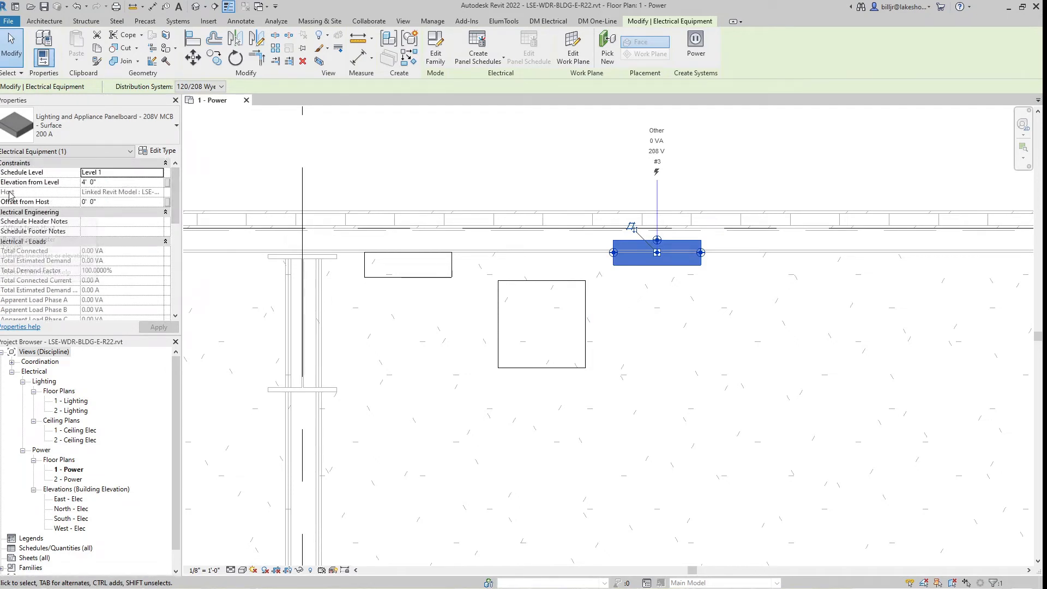
{"action": "left_click", "coordinate": [108, 202]}
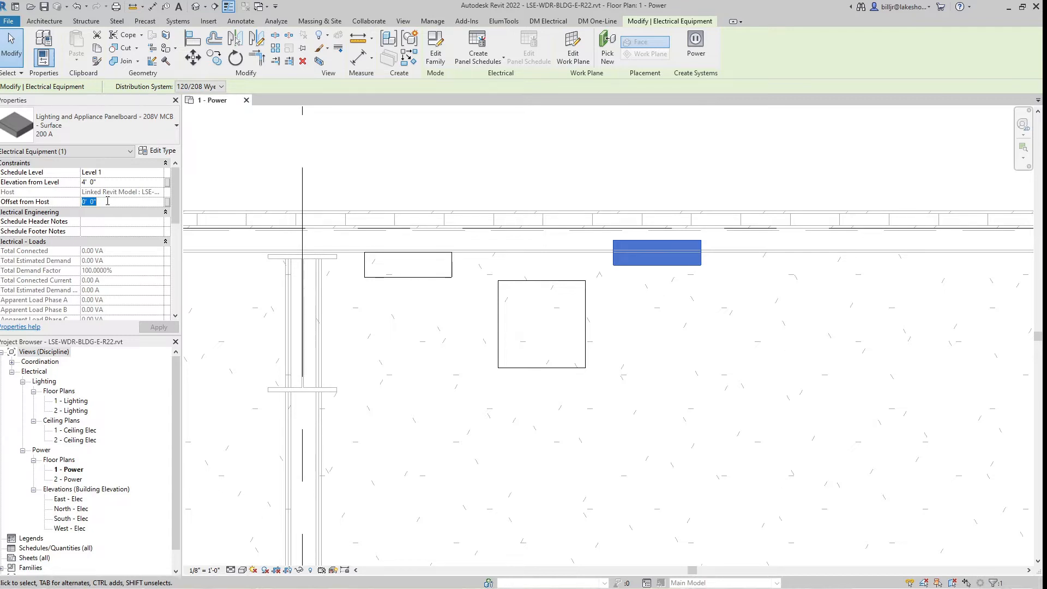
{"action": "type", "text": "4"}
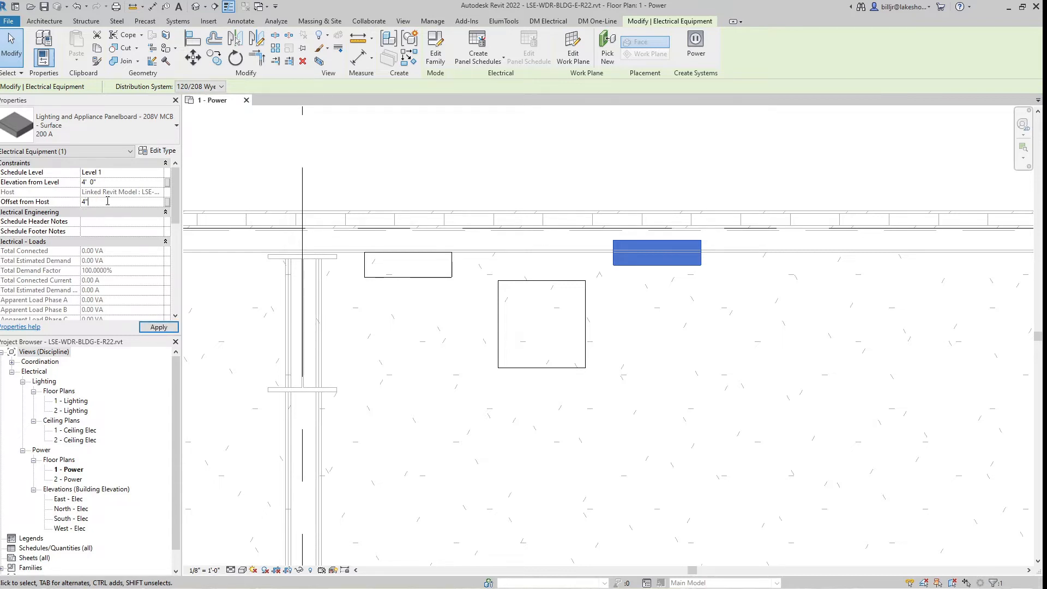
{"action": "key", "text": "Return"}
{"action": "left_click", "coordinate": [152, 327]}
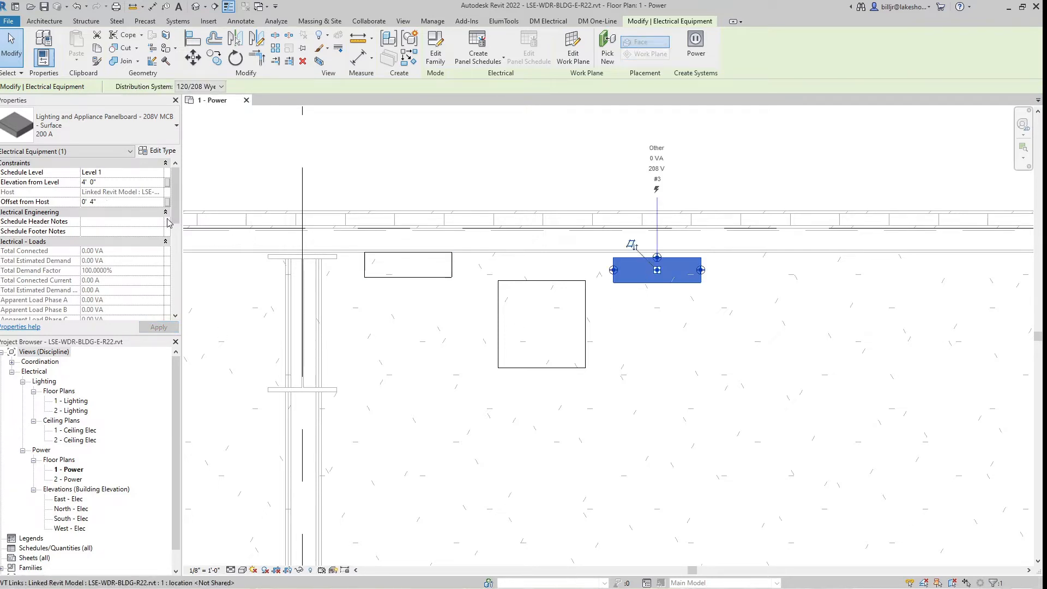
Step: Set the offset from host of panelboard LPA to 3", apply it, deselect the panel and check its fit against the wall
{"action": "left_click", "coordinate": [96, 202]}
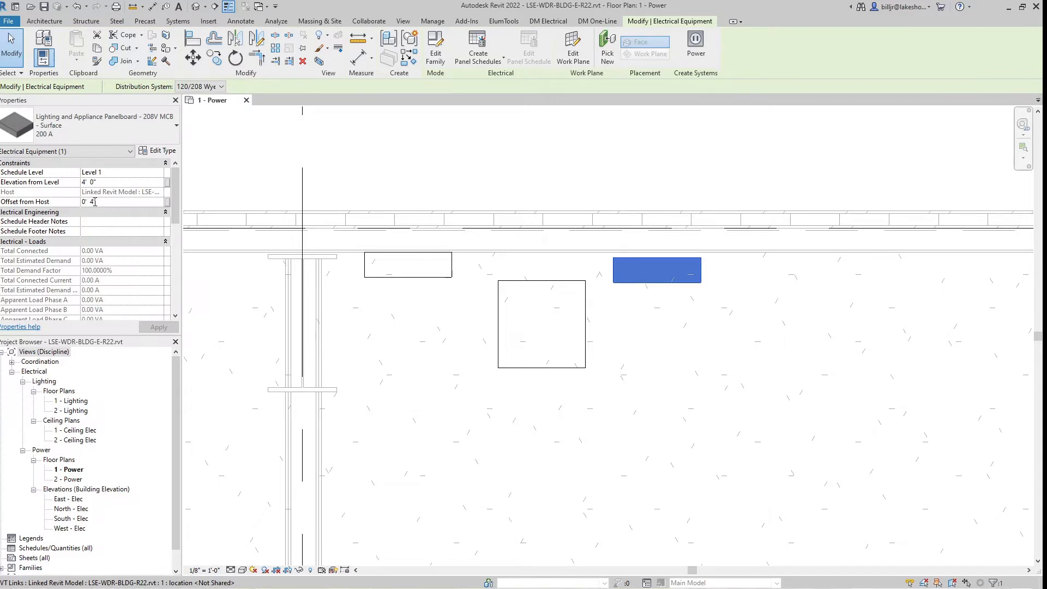
{"action": "key", "text": "BackSpace"}
{"action": "type", "text": "3"}
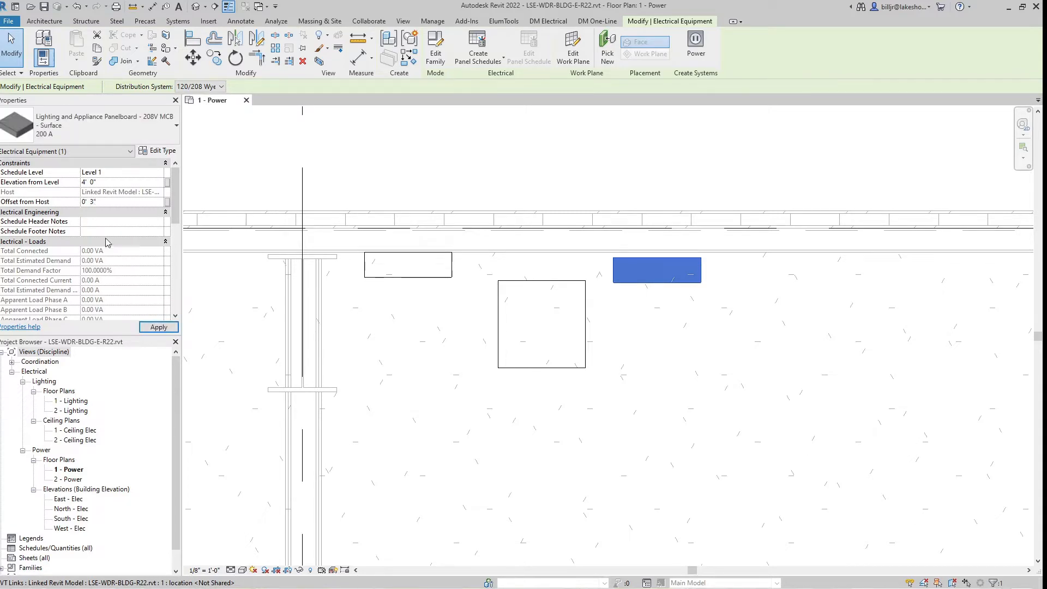
{"action": "left_click", "coordinate": [159, 327]}
{"action": "left_click", "coordinate": [655, 312]}
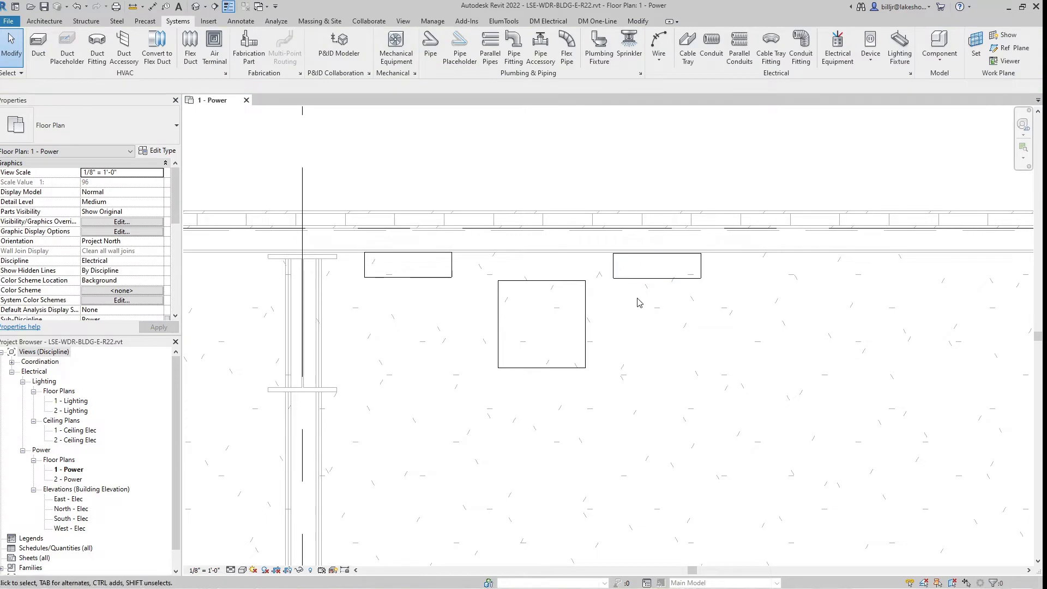
{"action": "scroll", "coordinate": [644, 298], "scroll_direction": "down", "scroll_amount": 1}
{"action": "scroll", "coordinate": [646, 297], "scroll_direction": "up", "scroll_amount": 3}
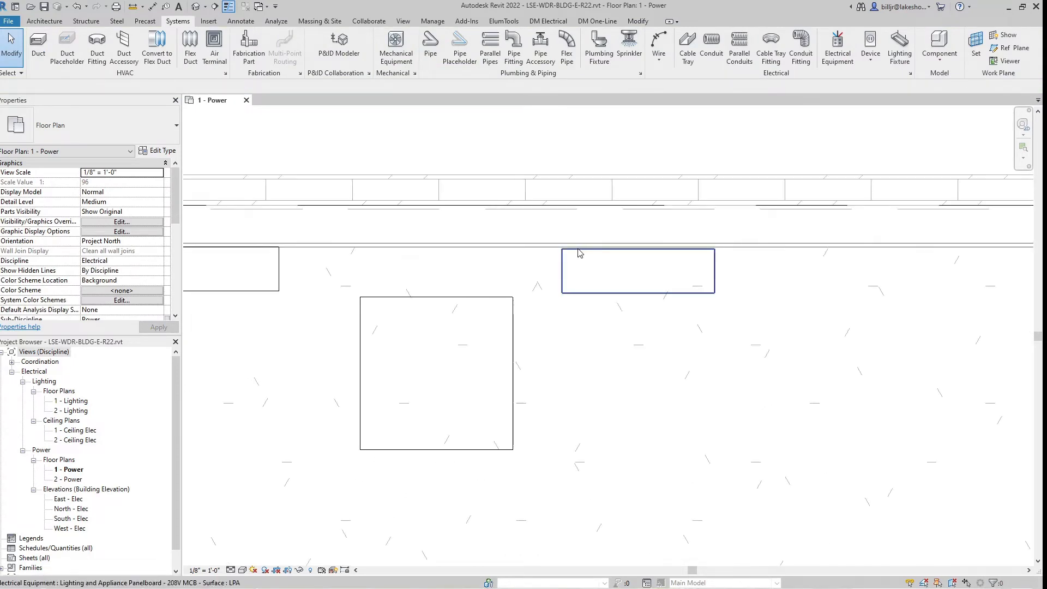
{"action": "scroll", "coordinate": [682, 288], "scroll_direction": "down", "scroll_amount": 2}
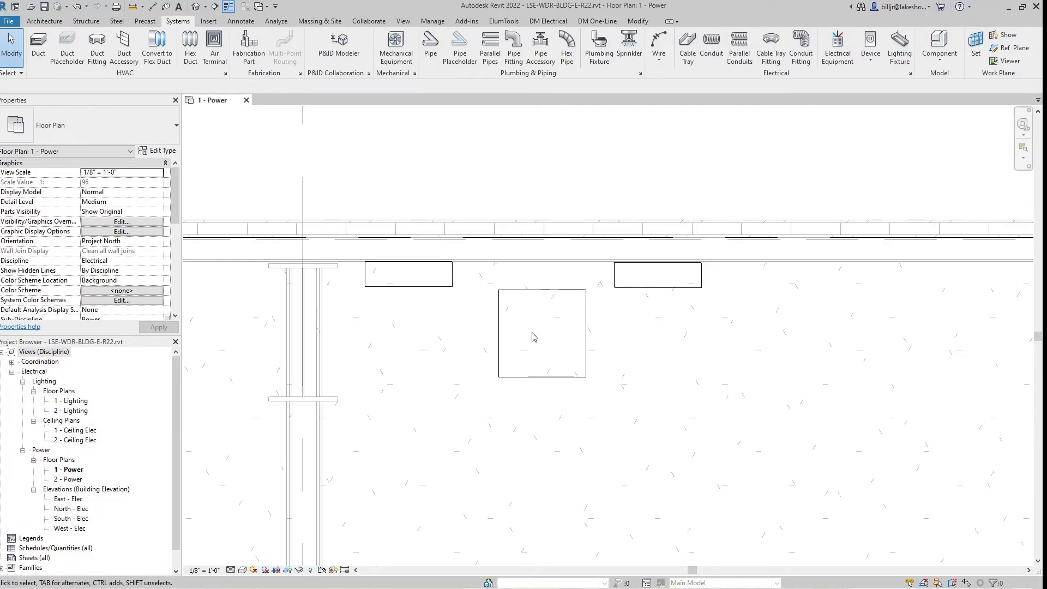
Step: Create a power circuit for transformer TLPA and connect it to panel HPA
{"action": "scroll", "coordinate": [729, 361], "scroll_direction": "down", "scroll_amount": 2}
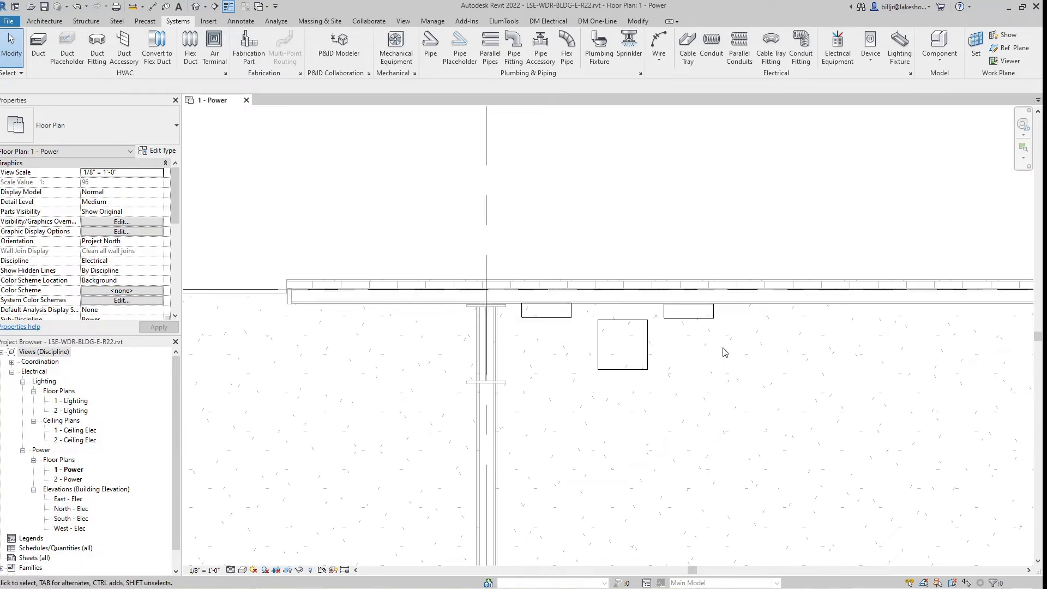
{"action": "left_click", "coordinate": [631, 370]}
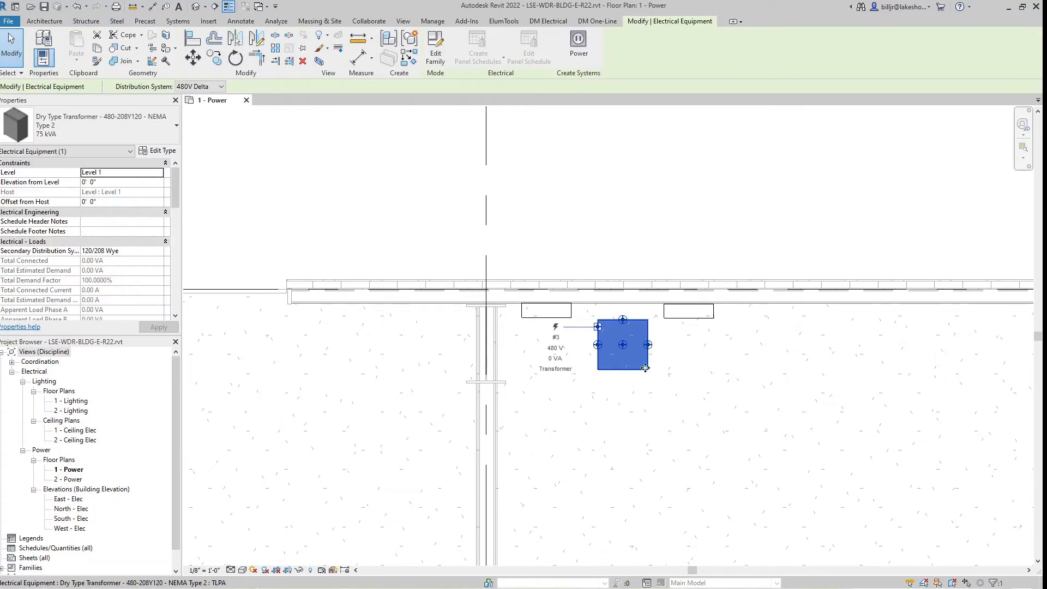
{"action": "left_click", "coordinate": [581, 44]}
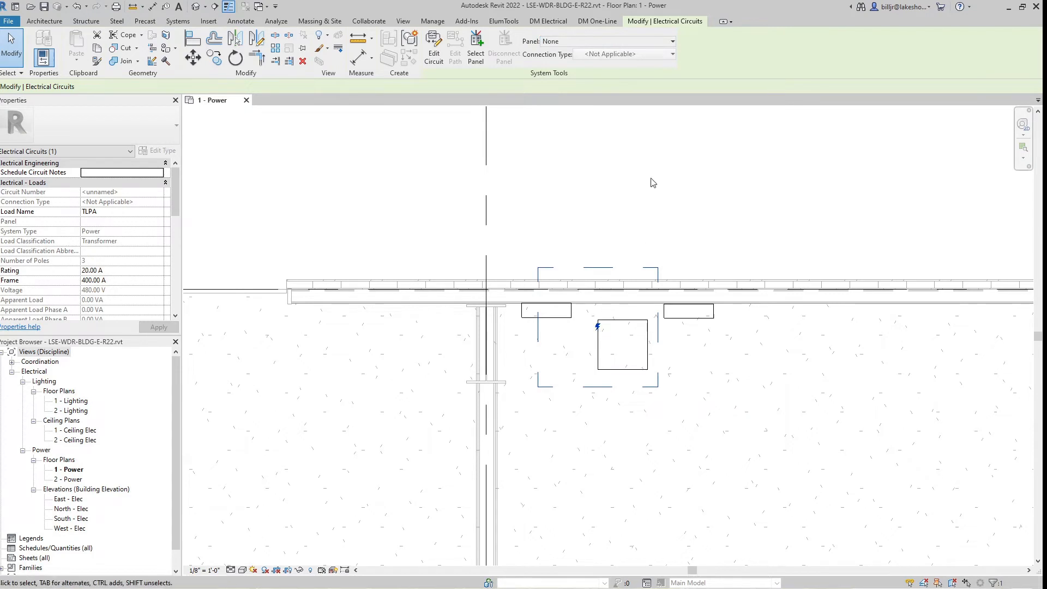
{"action": "left_click", "coordinate": [617, 41]}
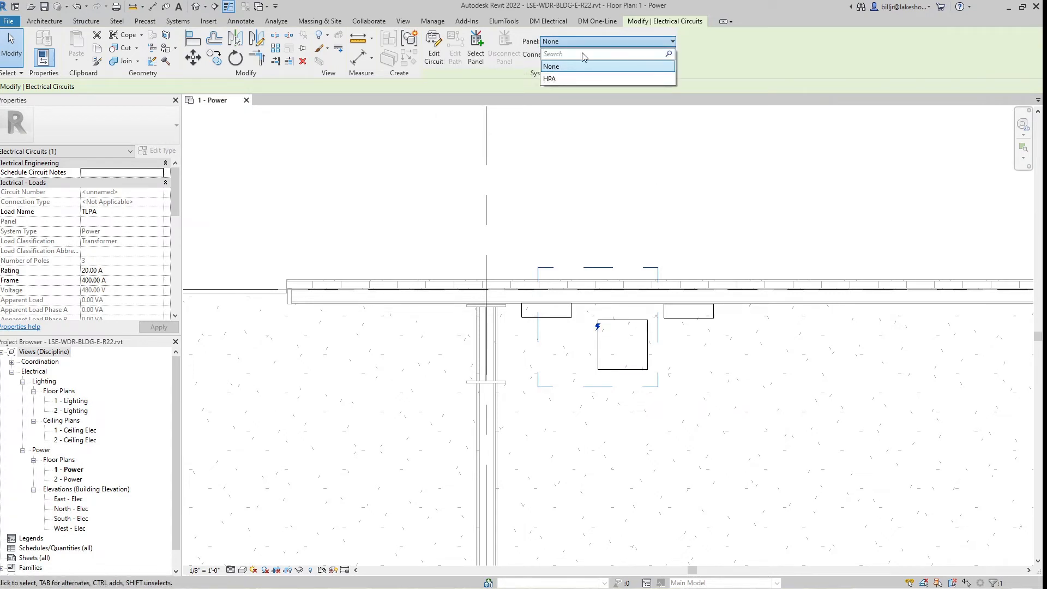
{"action": "left_click", "coordinate": [554, 79]}
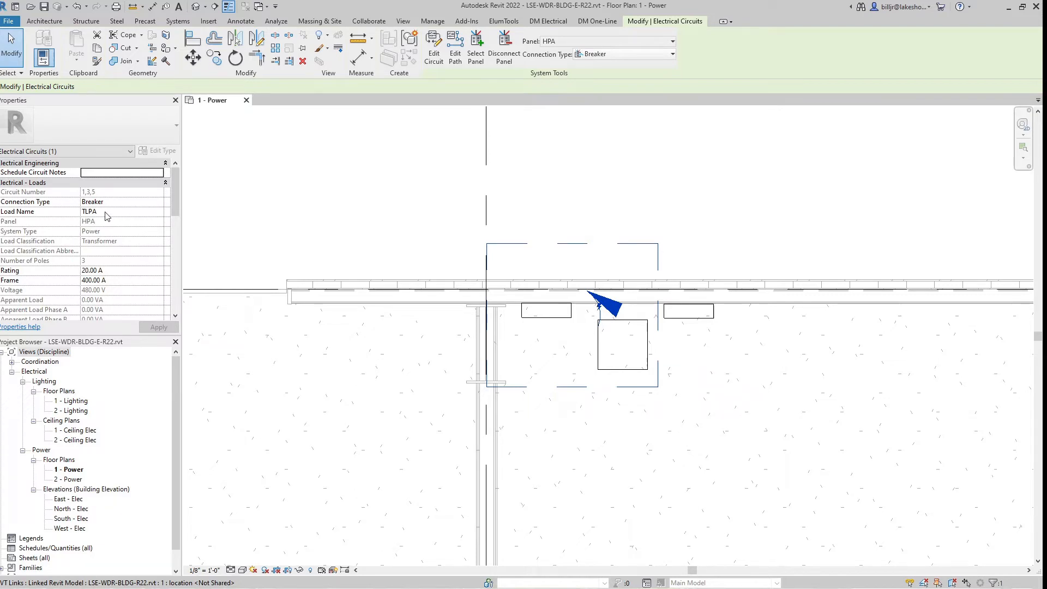
Step: Set both the rating and the frame of the TLPA circuit to 90 A and look through its wire properties
{"action": "left_click", "coordinate": [117, 269]}
{"action": "type", "text": "90"}
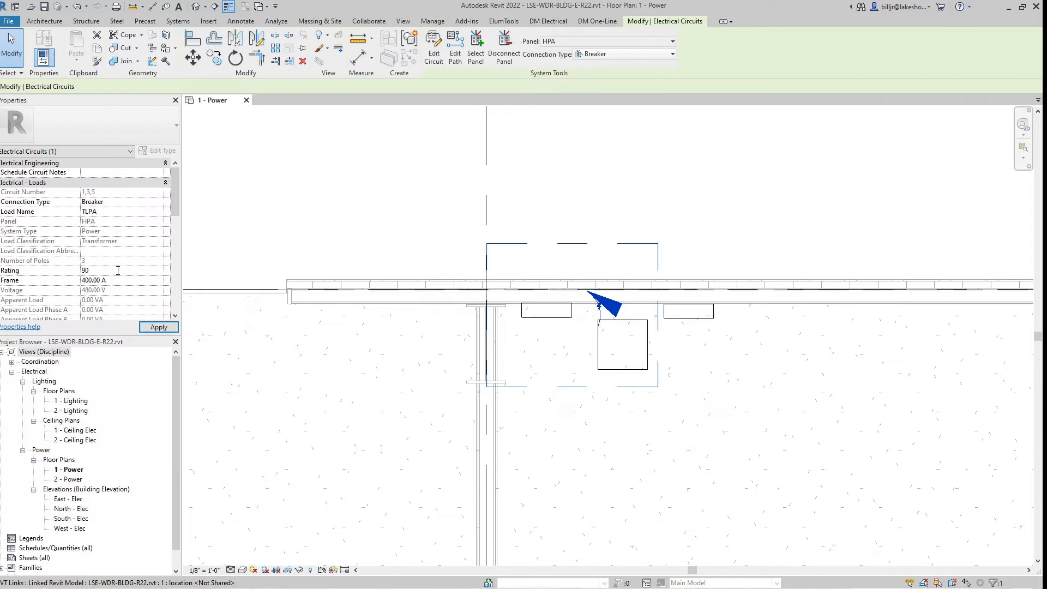
{"action": "key", "text": "Return"}
{"action": "left_click", "coordinate": [123, 281]}
{"action": "type", "text": "90"}
{"action": "key", "text": "Return"}
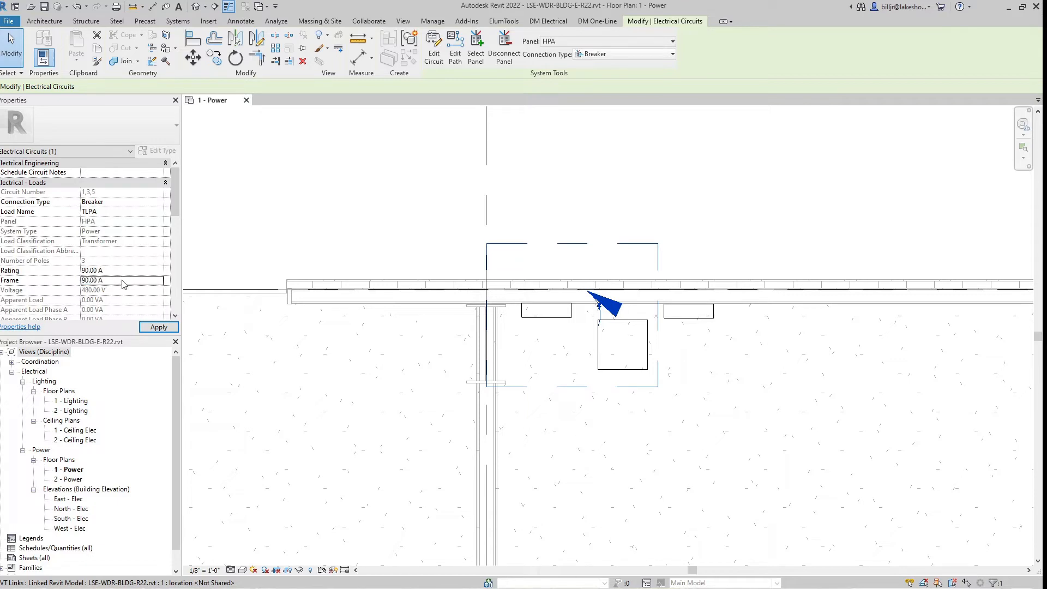
{"action": "scroll", "coordinate": [175, 288], "scroll_direction": "down", "scroll_amount": 1}
{"action": "scroll", "coordinate": [175, 287], "scroll_direction": "down", "scroll_amount": 10}
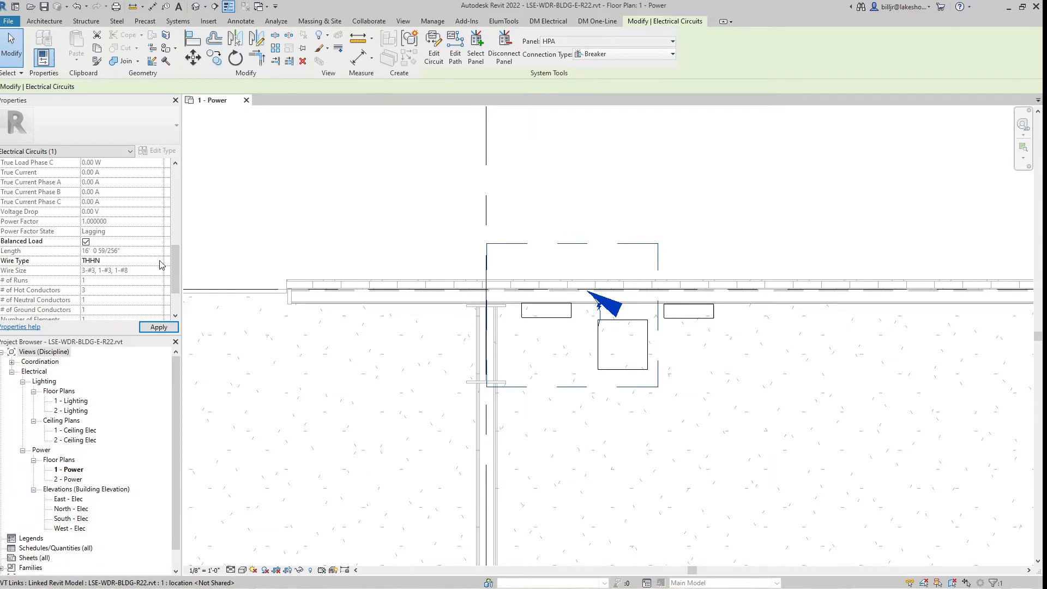
Step: Try XHHW-AL as the wire type of the TLPA circuit, set it back to THHN, apply it and deselect the circuit
{"action": "left_click", "coordinate": [159, 264]}
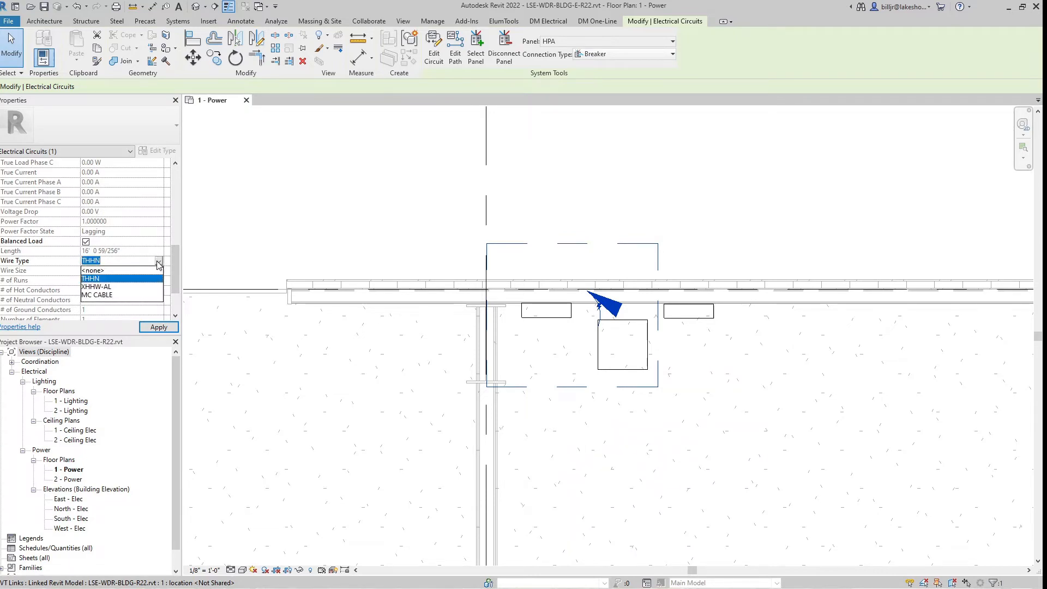
{"action": "left_click", "coordinate": [106, 287]}
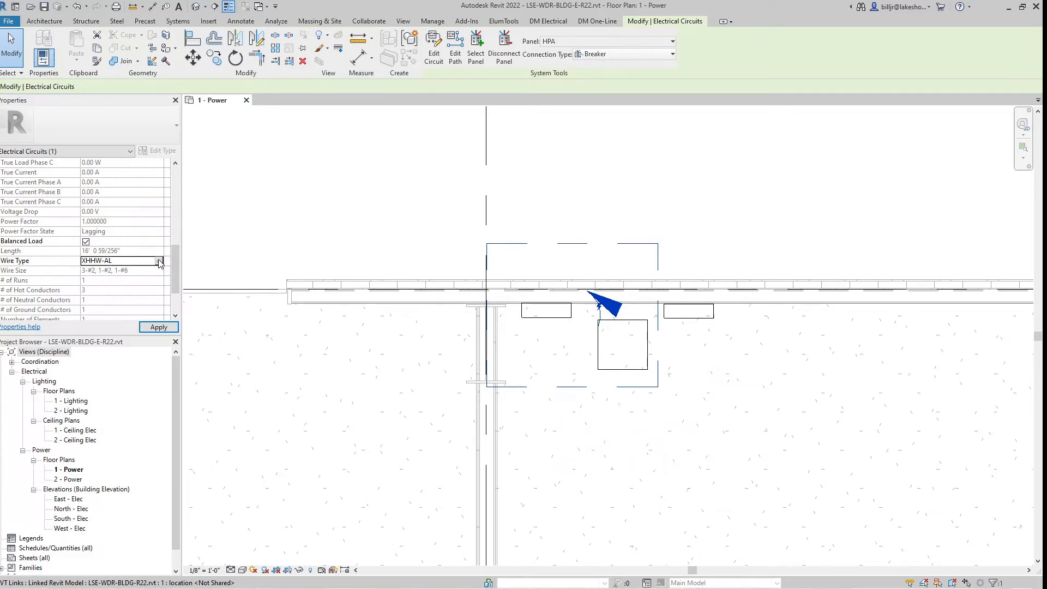
{"action": "left_click", "coordinate": [159, 261]}
{"action": "left_click", "coordinate": [99, 278]}
{"action": "left_click", "coordinate": [159, 328]}
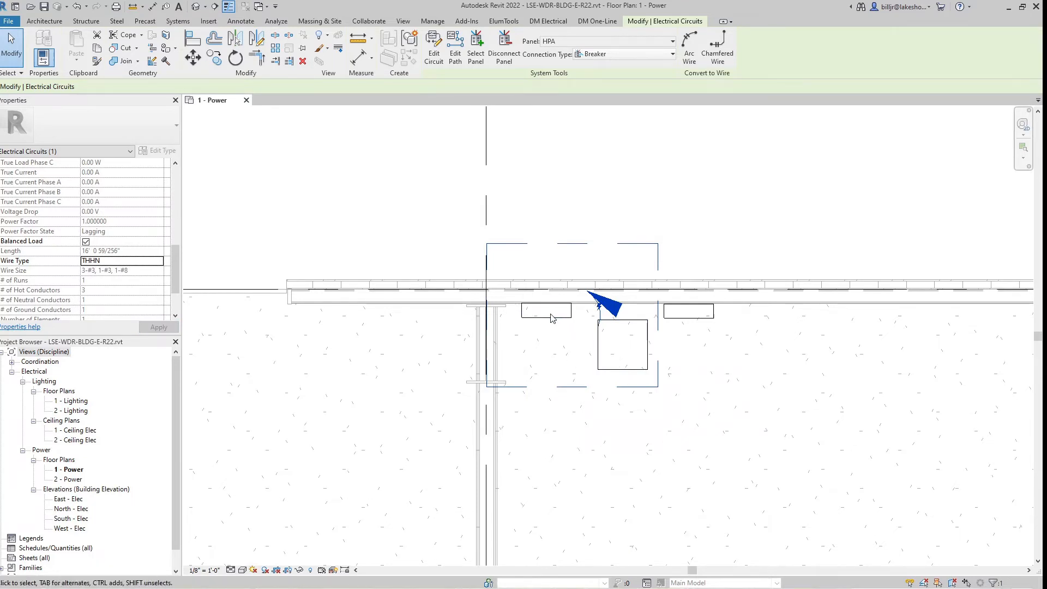
{"action": "key", "text": "Escape"}
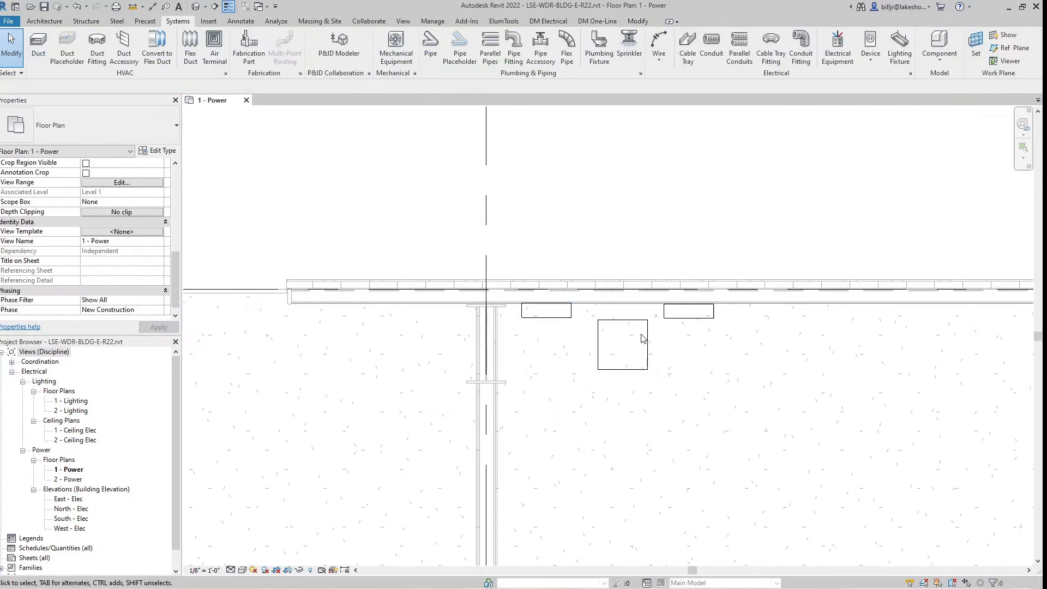
Step: Create a power circuit for panelboard LPA and connect it to transformer TLPA
{"action": "left_click", "coordinate": [710, 319]}
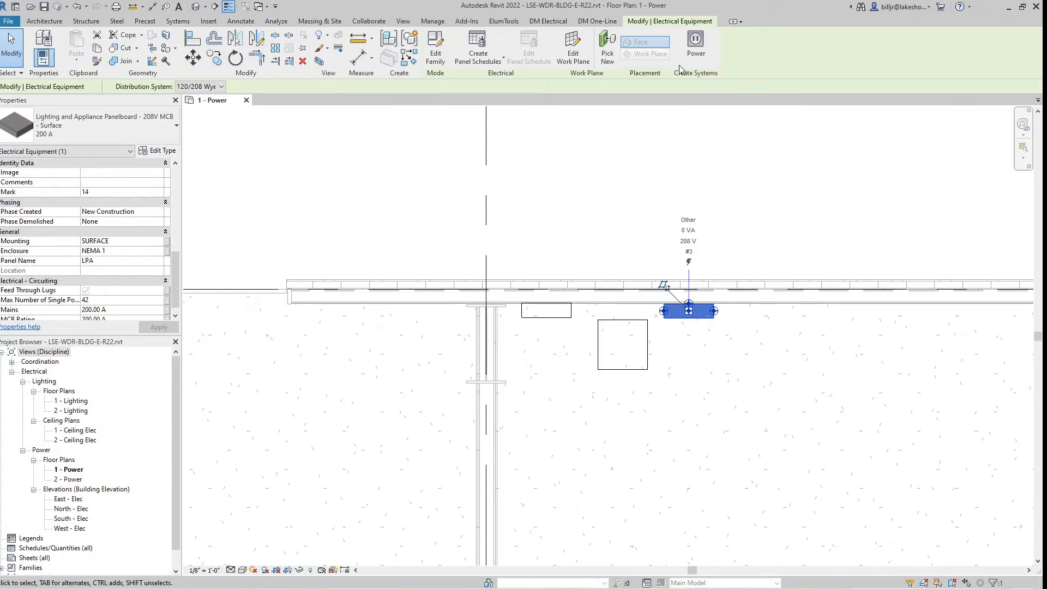
{"action": "left_click", "coordinate": [696, 41]}
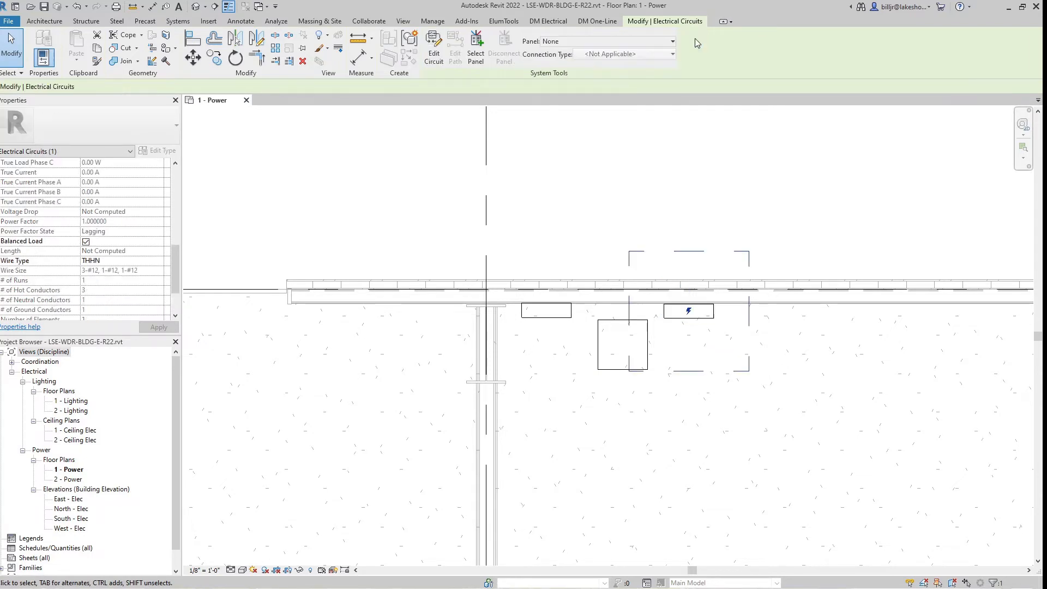
{"action": "left_click", "coordinate": [562, 43]}
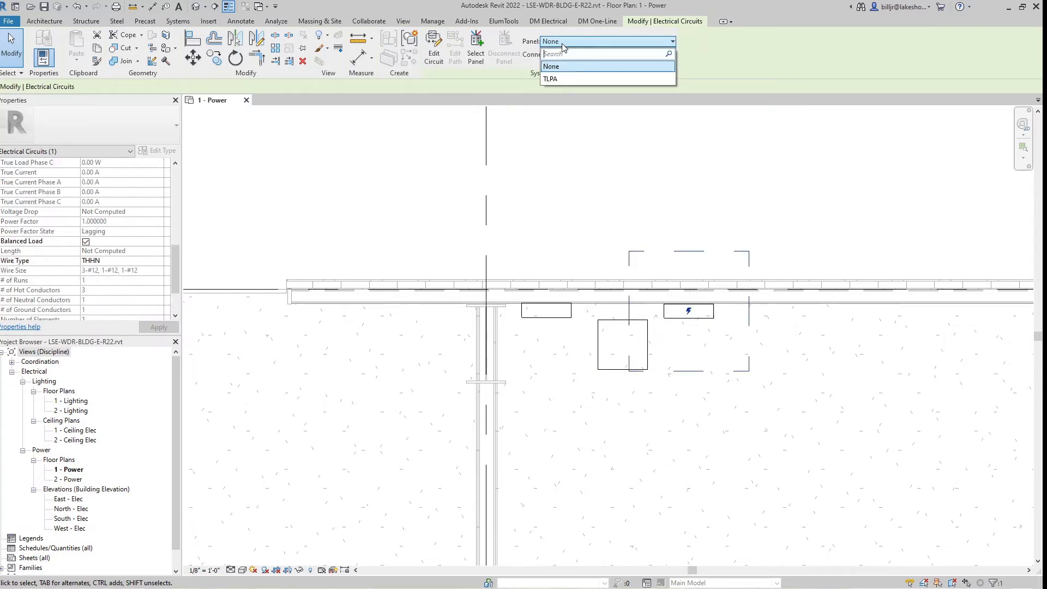
{"action": "left_click", "coordinate": [570, 78]}
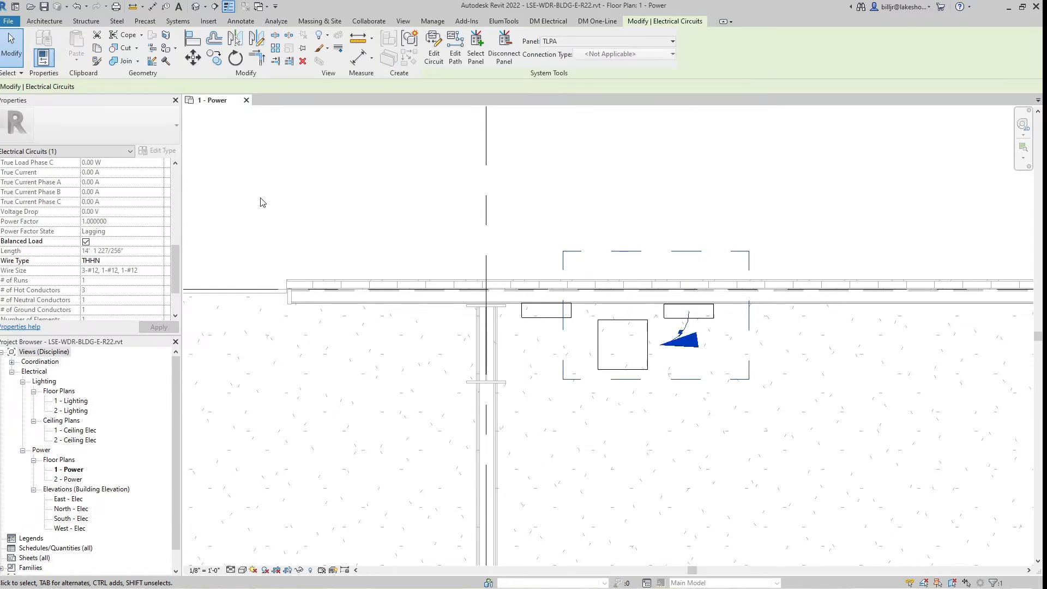
Step: Set both the rating and the frame of the LPA circuit to 200 A
{"action": "scroll", "coordinate": [172, 267], "scroll_direction": "down", "scroll_amount": 2}
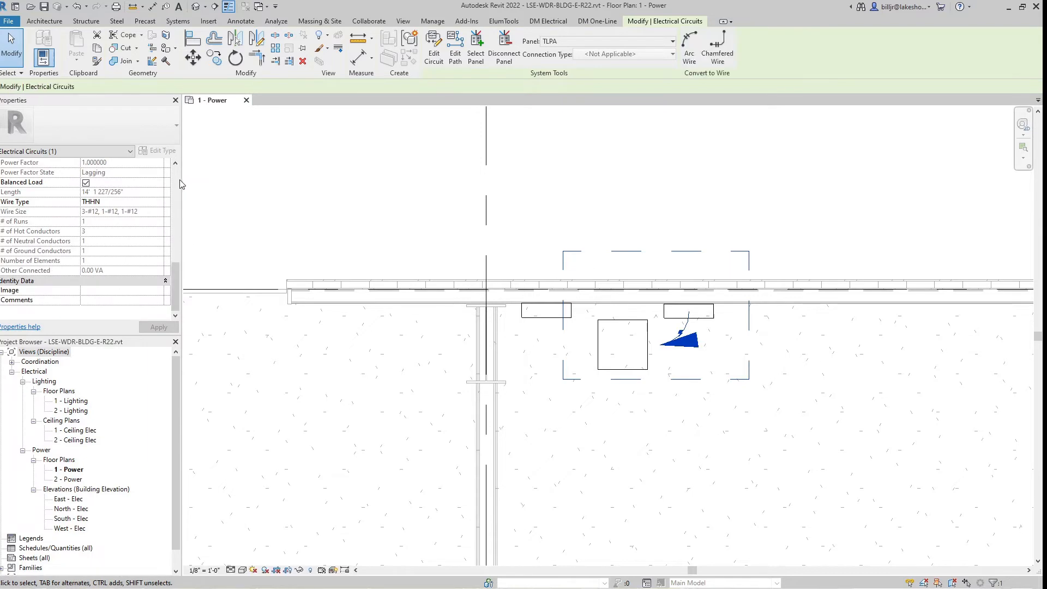
{"action": "scroll", "coordinate": [178, 173], "scroll_direction": "up", "scroll_amount": 5}
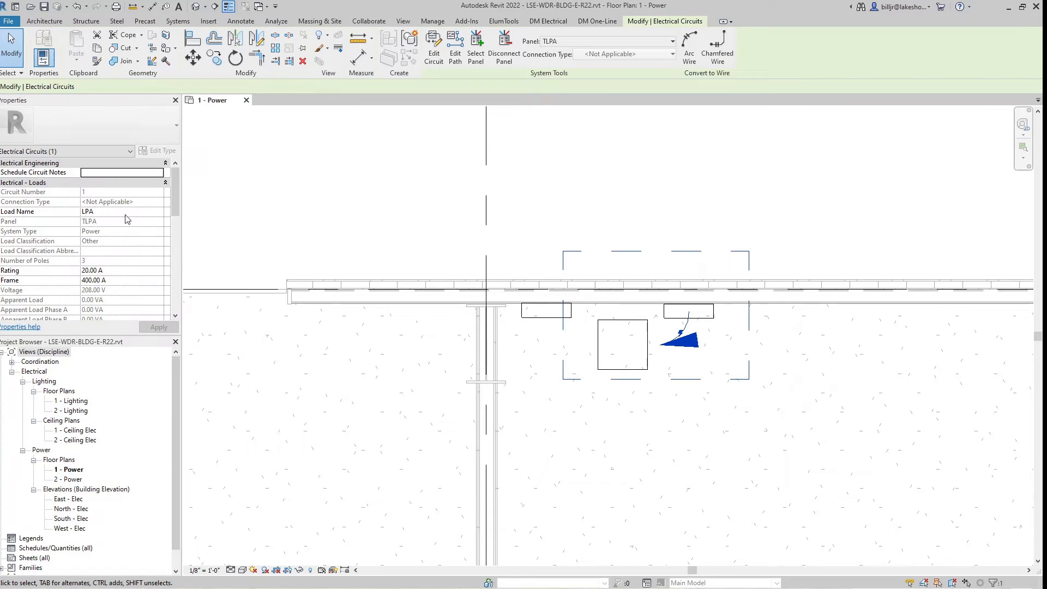
{"action": "left_click", "coordinate": [123, 269]}
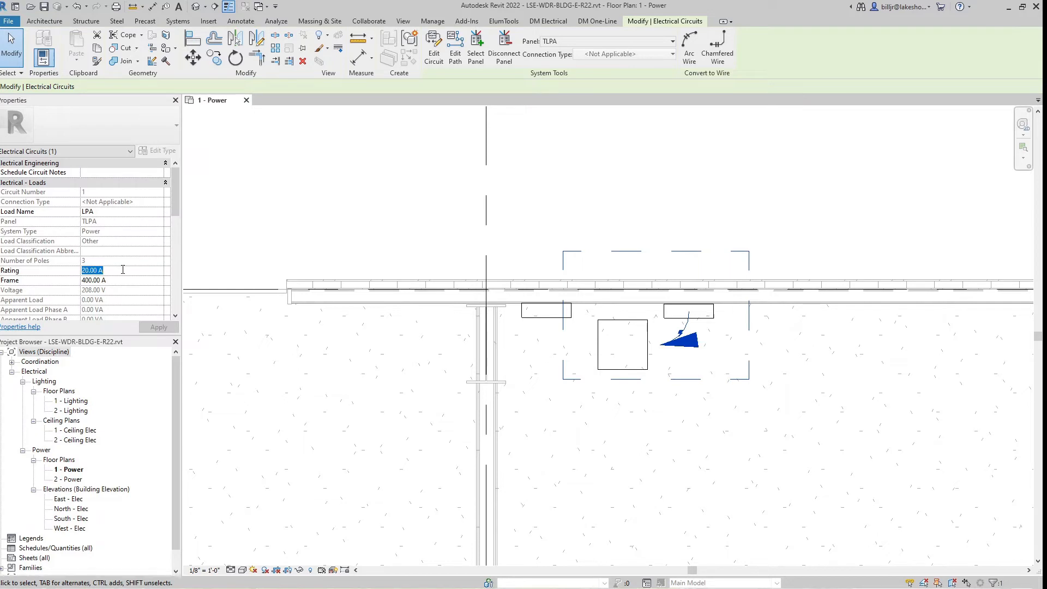
{"action": "type", "text": "200"}
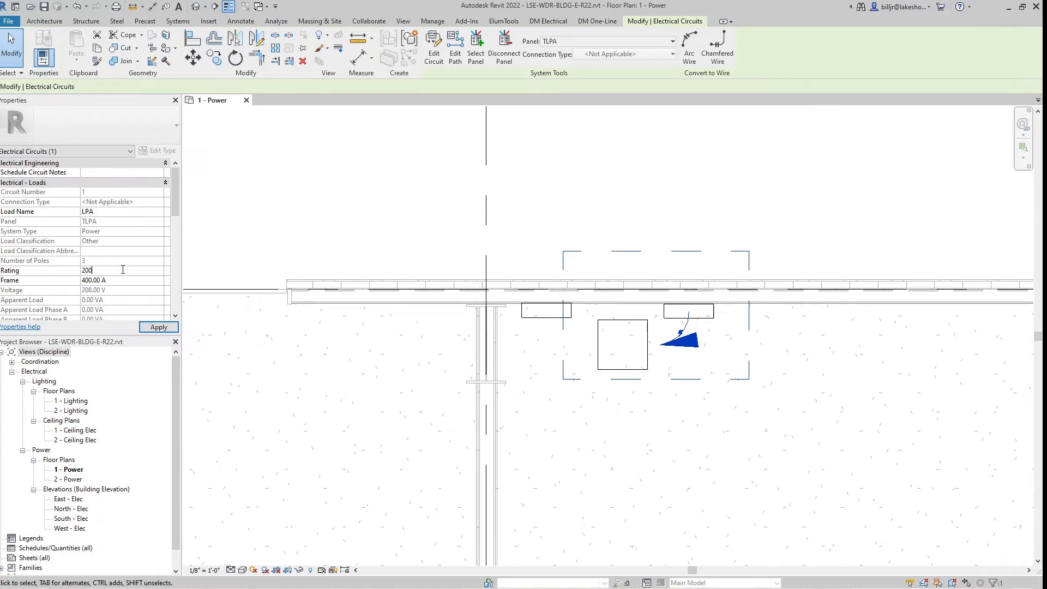
{"action": "key", "text": "Return"}
{"action": "left_click", "coordinate": [126, 280]}
{"action": "type", "text": "200"}
{"action": "key", "text": "Return"}
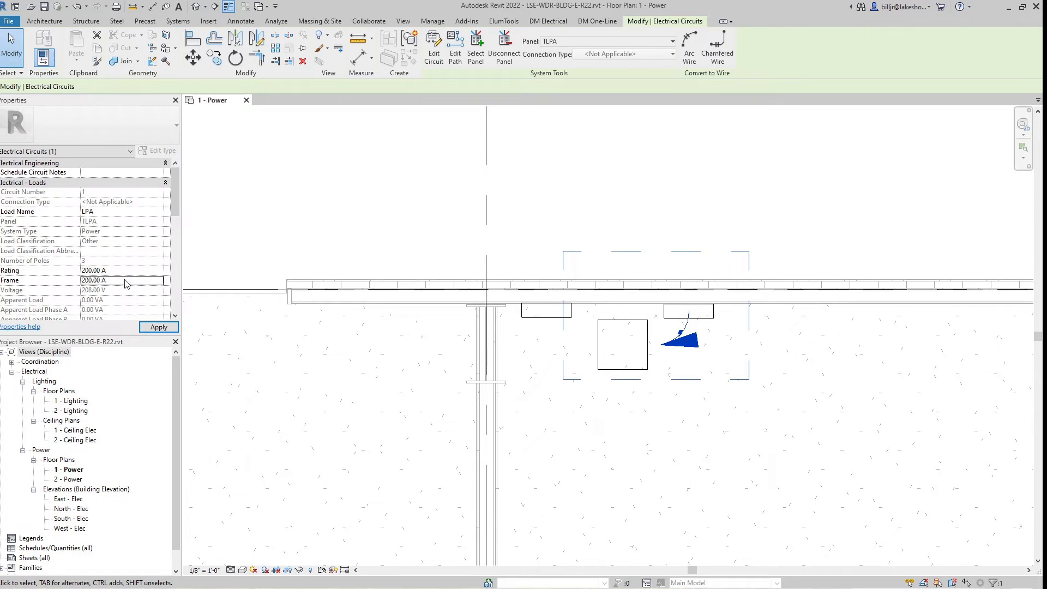
Step: Try XHHW-AL as the wire type of the LPA circuit, return it to THHN, apply it and deselect the circuit
{"action": "left_click_drag", "start_coordinate": [176, 189], "coordinate": [177, 280]}
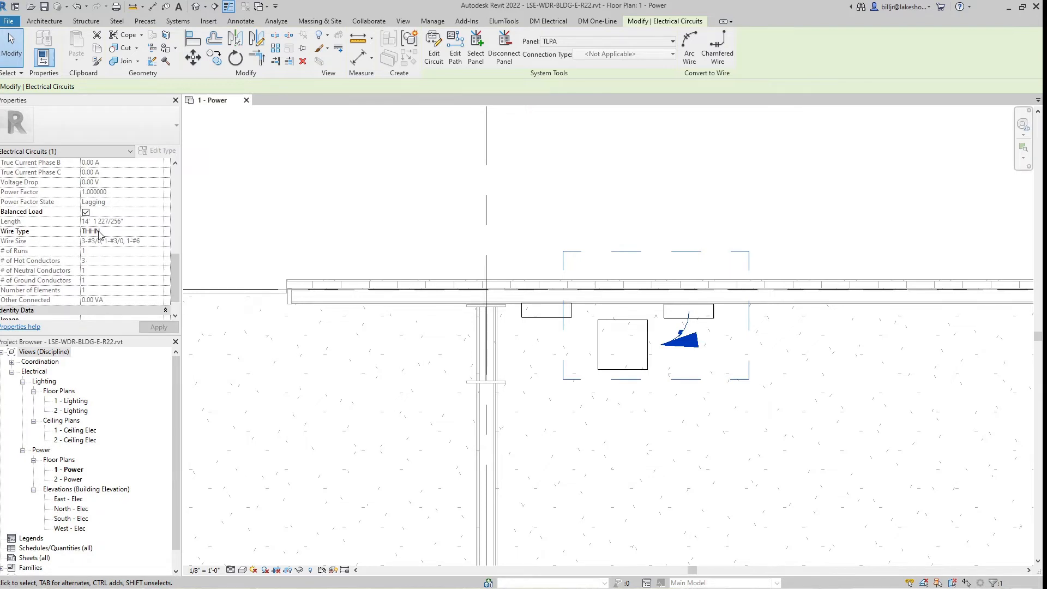
{"action": "left_click", "coordinate": [161, 231]}
{"action": "left_click", "coordinate": [158, 231]}
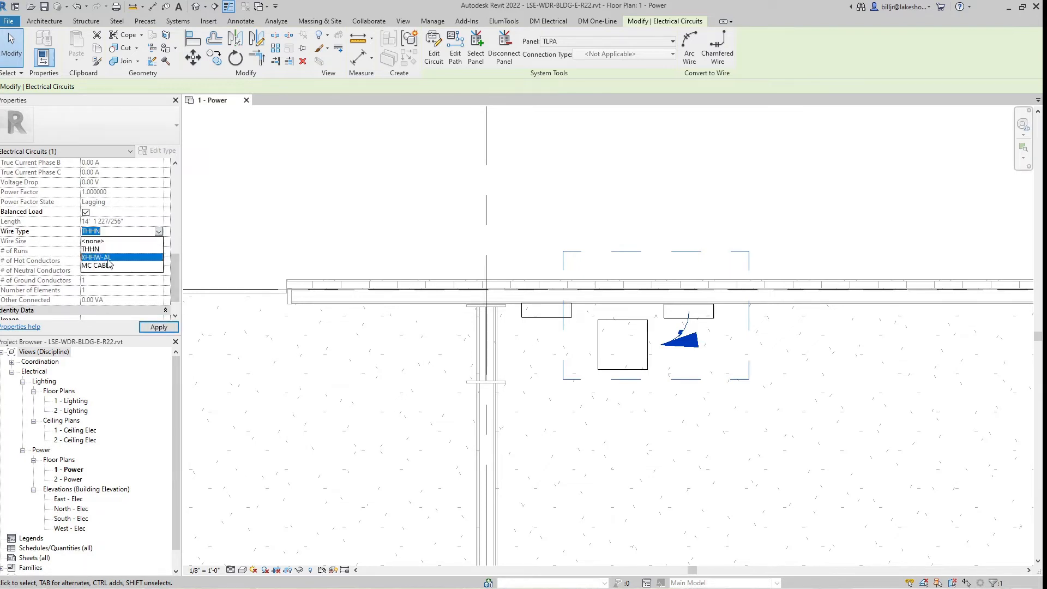
{"action": "left_click", "coordinate": [146, 271]}
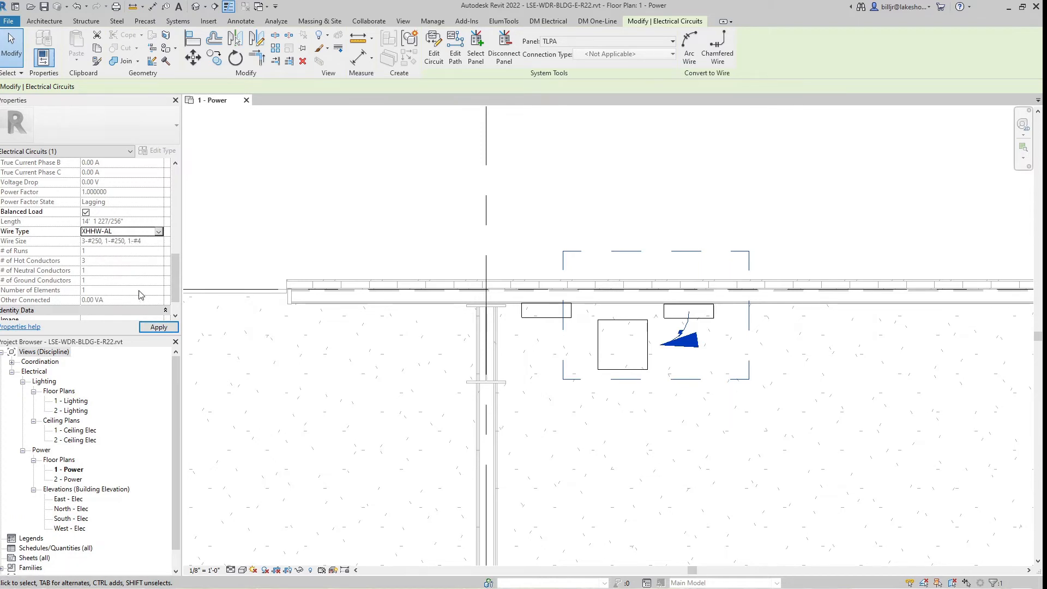
{"action": "left_click", "coordinate": [160, 232]}
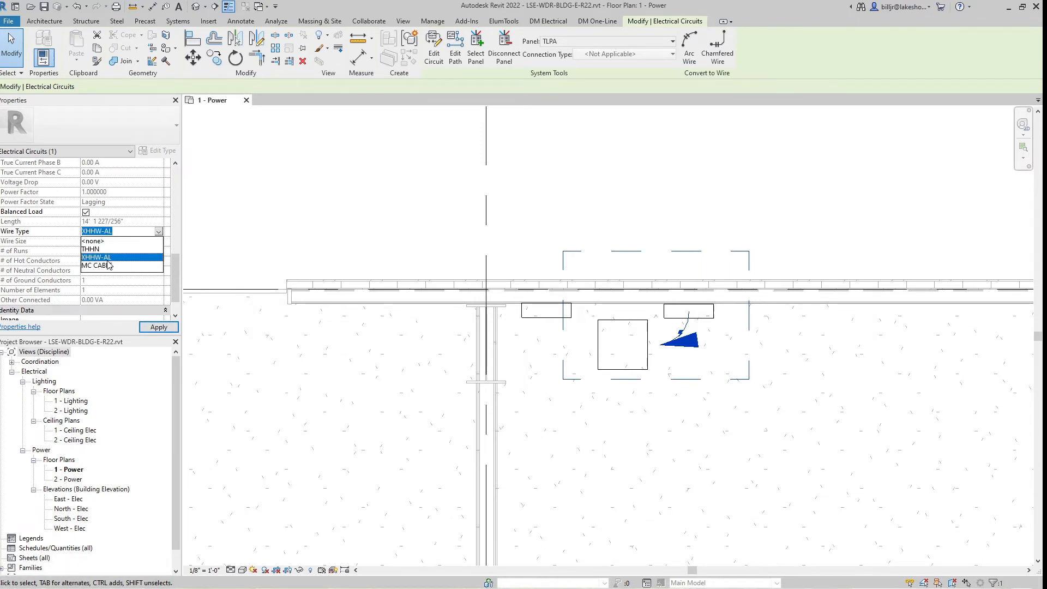
{"action": "left_click", "coordinate": [107, 249]}
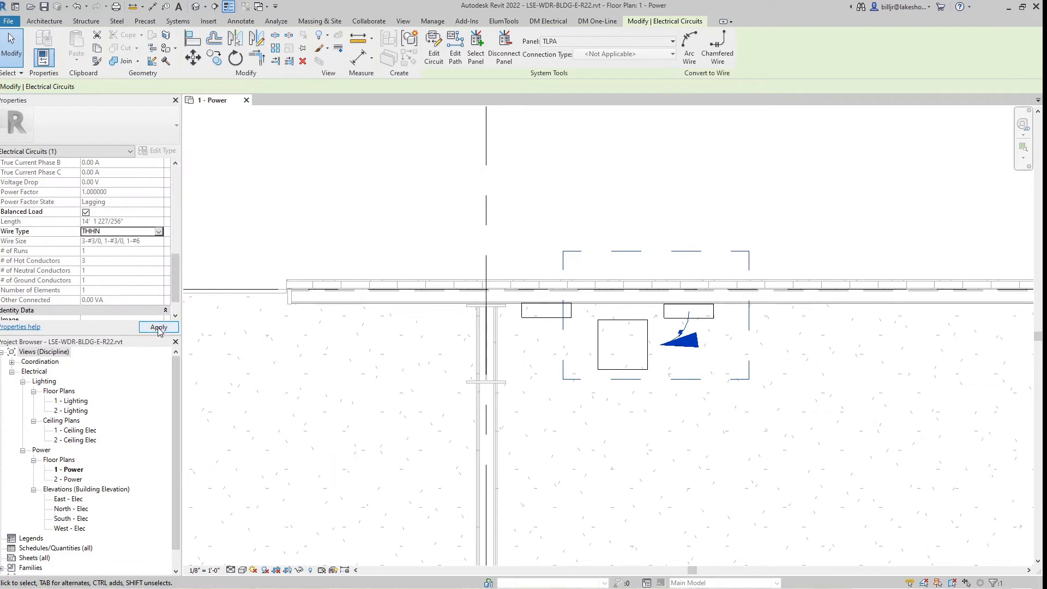
{"action": "left_click", "coordinate": [158, 327]}
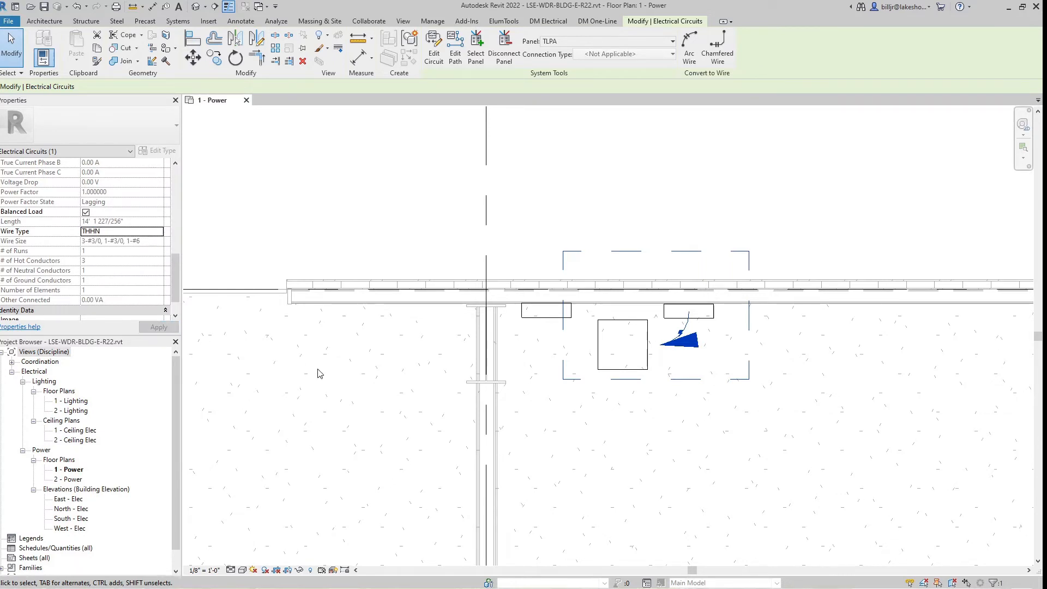
{"action": "left_click", "coordinate": [720, 405]}
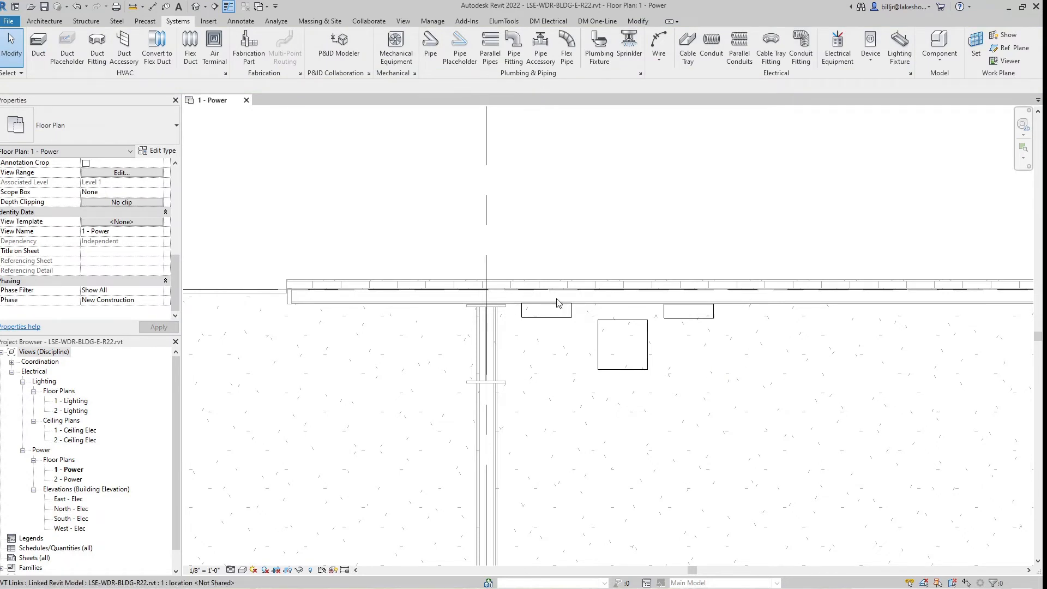
Step: Tag panelboard LPA by category with a horizontal tag on a free-end leader that runs down from the panel and bends right
{"action": "scroll", "coordinate": [666, 378], "scroll_direction": "down", "scroll_amount": 2}
{"action": "scroll", "coordinate": [719, 366], "scroll_direction": "up", "scroll_amount": 3}
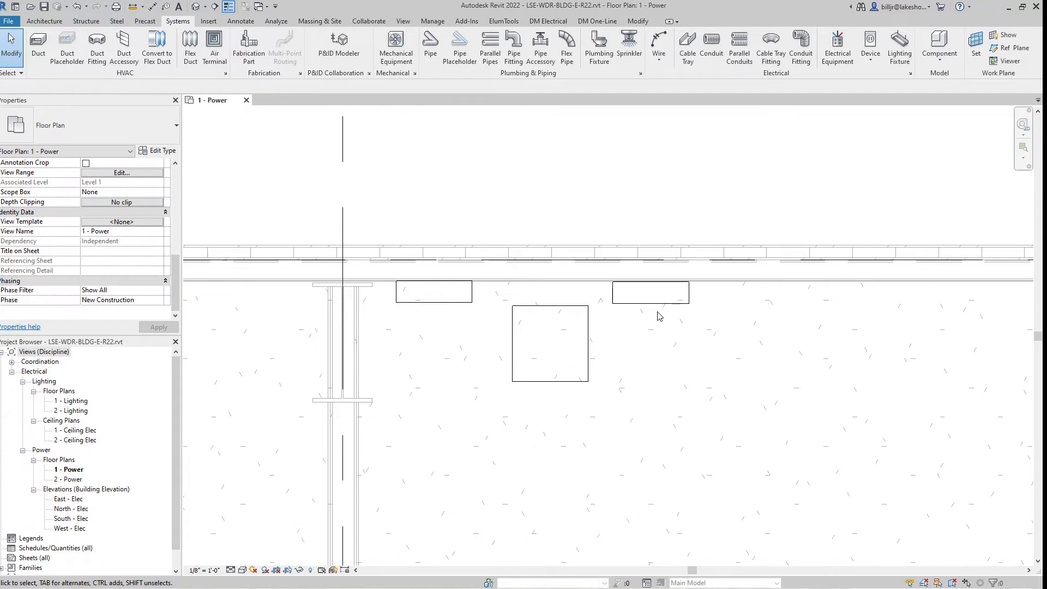
{"action": "left_click", "coordinate": [240, 22]}
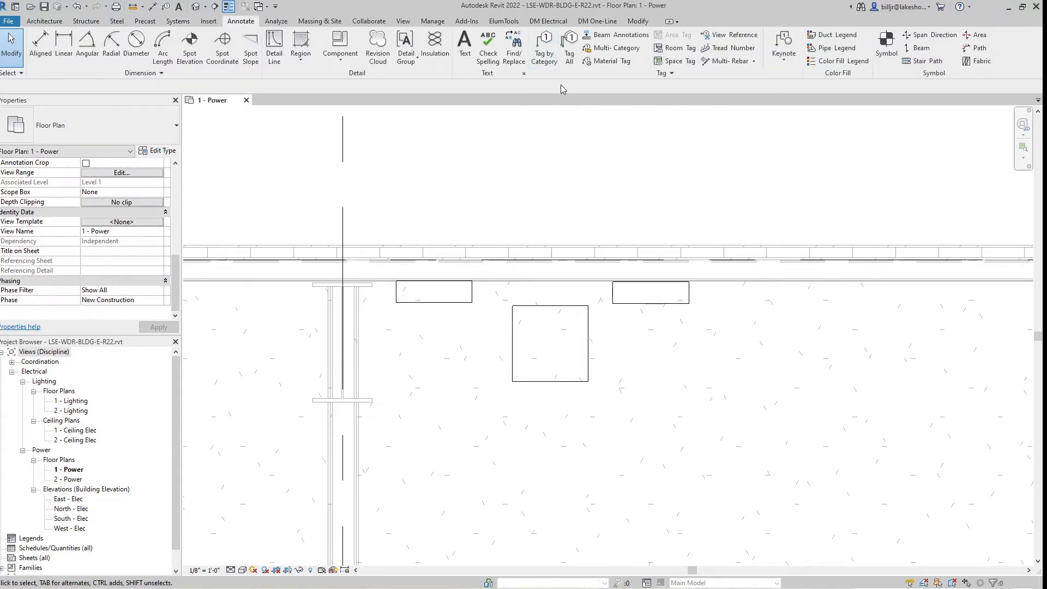
{"action": "left_click", "coordinate": [544, 55]}
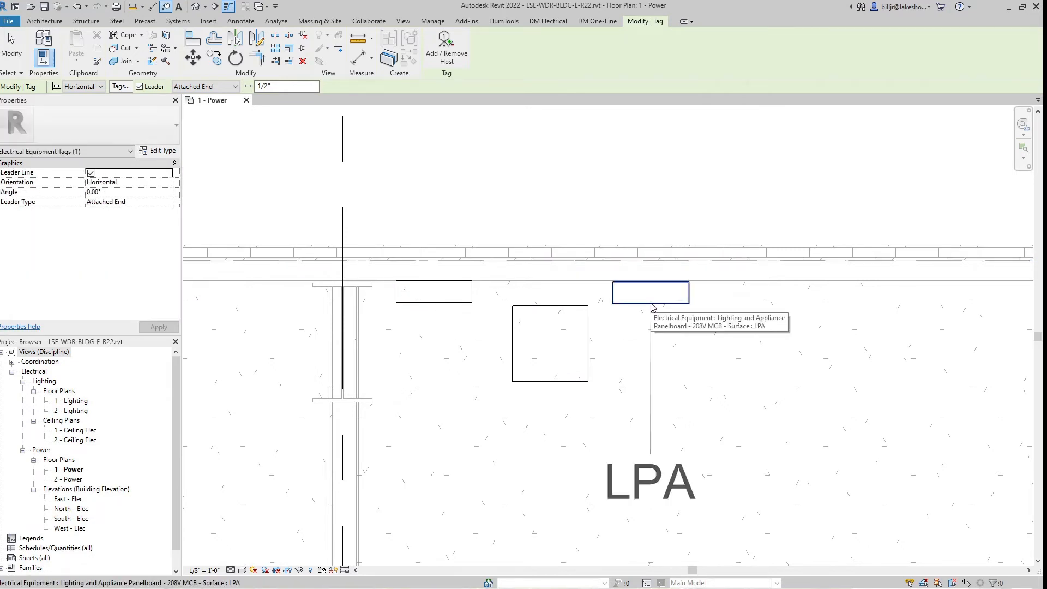
{"action": "left_click", "coordinate": [140, 86]}
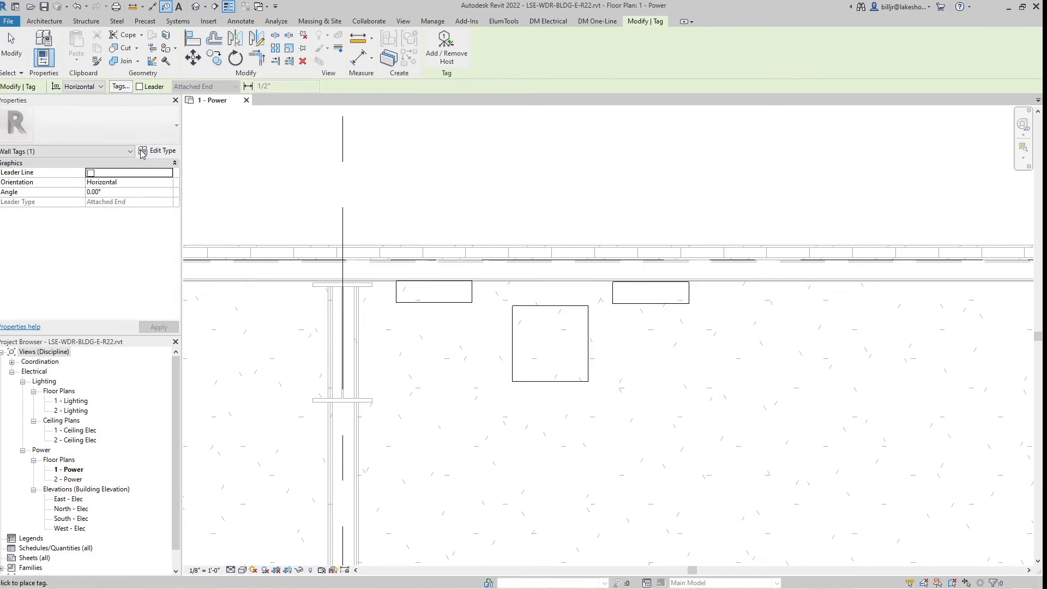
{"action": "left_click", "coordinate": [140, 86]}
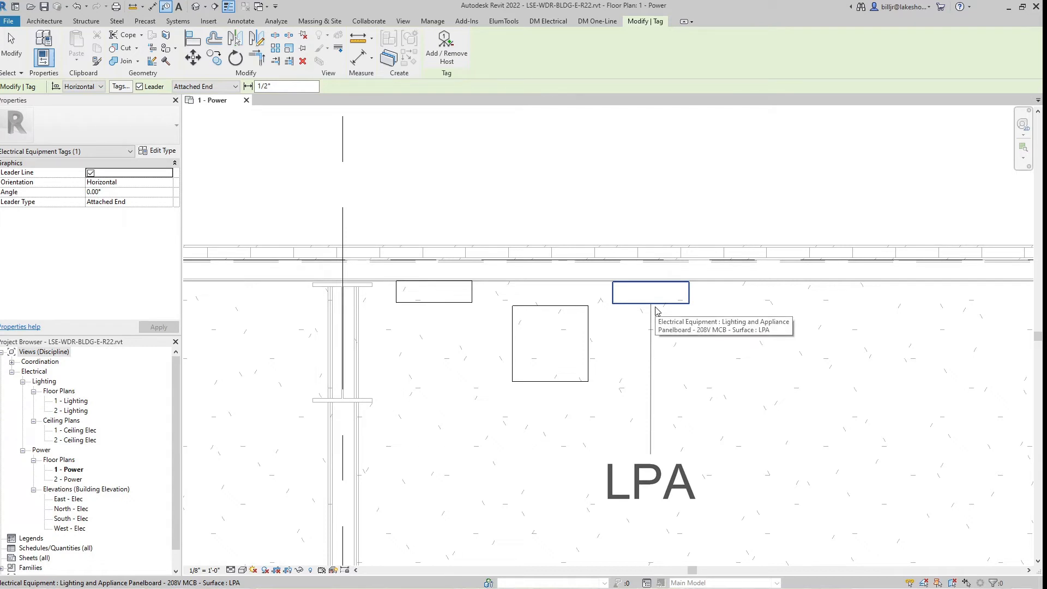
{"action": "left_click", "coordinate": [236, 88]}
{"action": "left_click", "coordinate": [206, 109]}
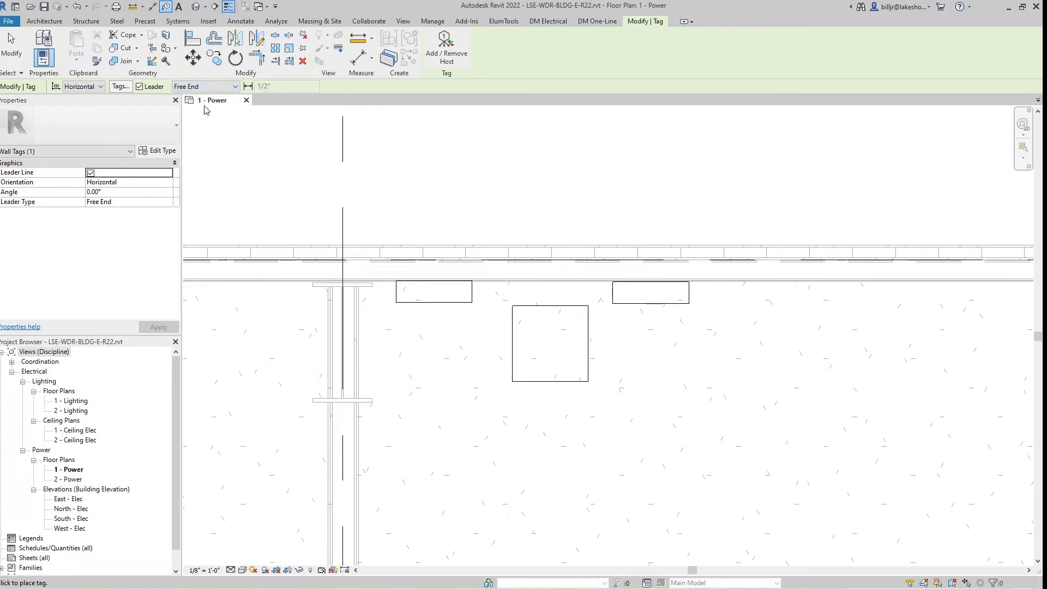
{"action": "left_click", "coordinate": [653, 307]}
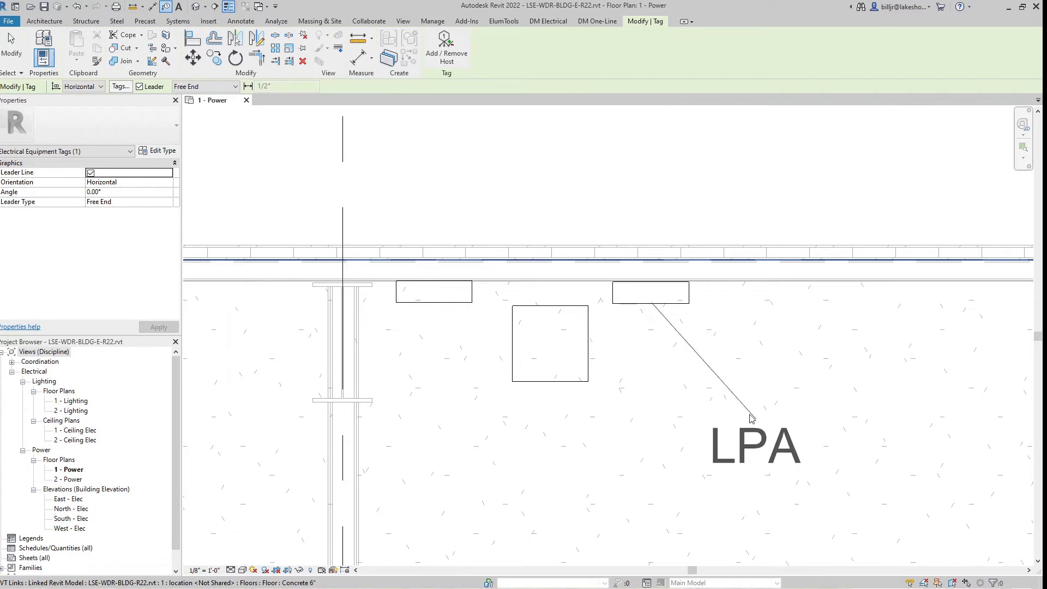
{"action": "left_click", "coordinate": [652, 378]}
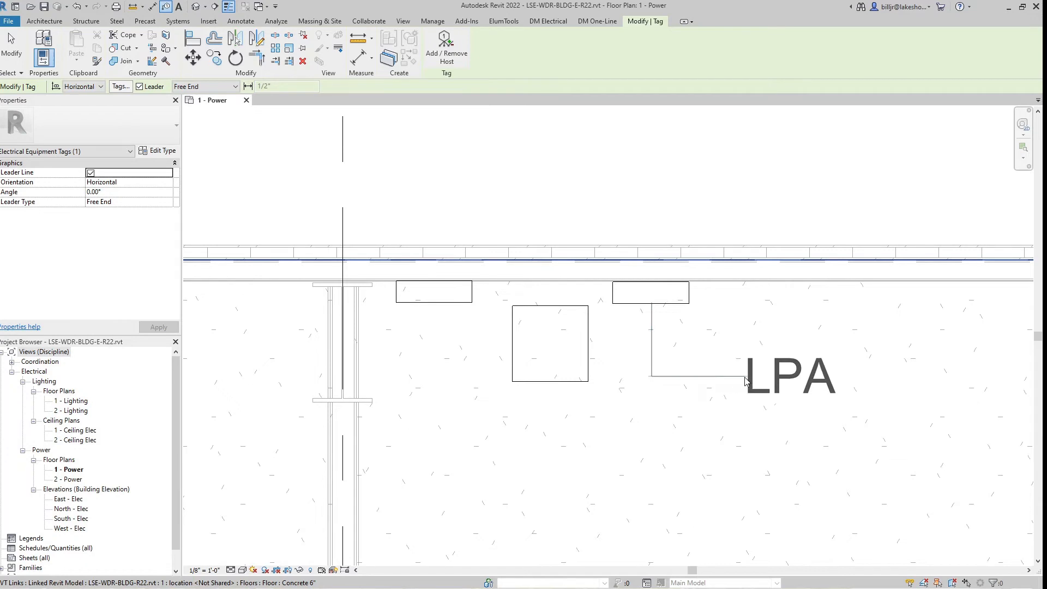
{"action": "left_click", "coordinate": [746, 380]}
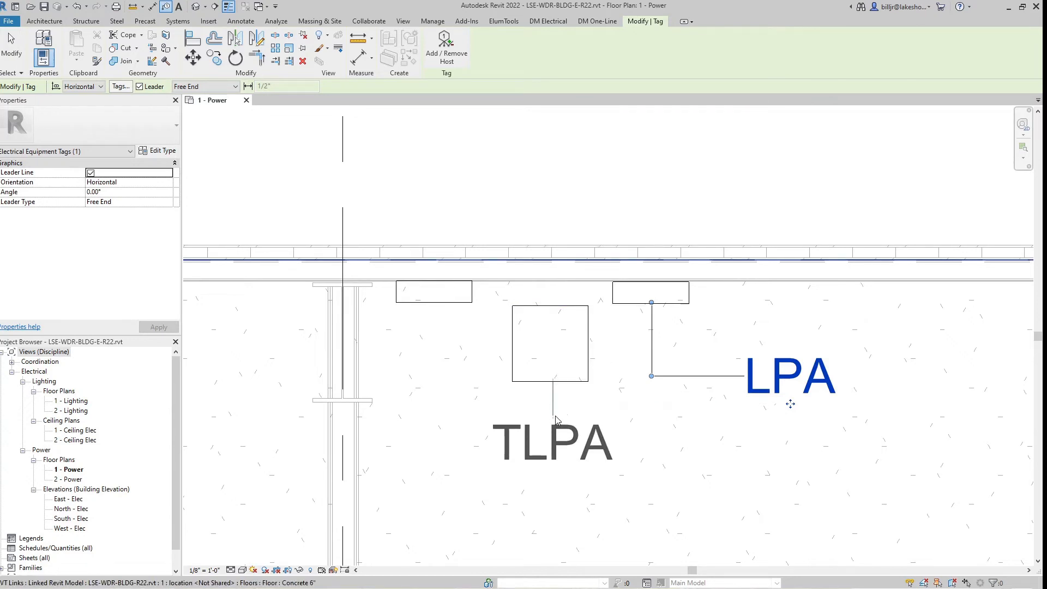
Step: Tag transformer TLPA and panelboard HPA with bent free-end leaders, stacking both tags below the LPA tag, and end tagging
{"action": "left_click", "coordinate": [554, 423]}
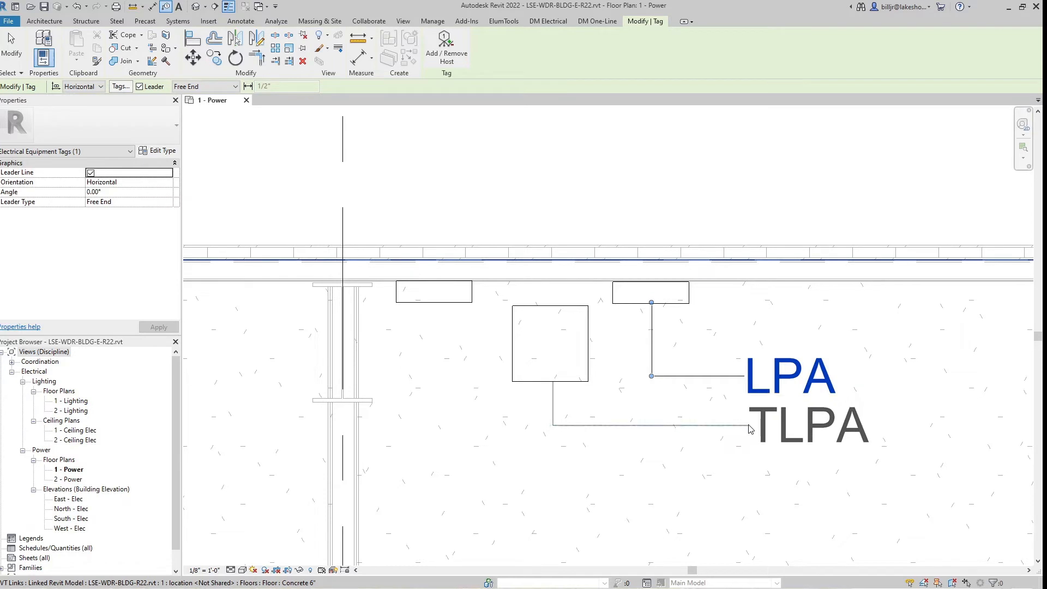
{"action": "left_click", "coordinate": [751, 428]}
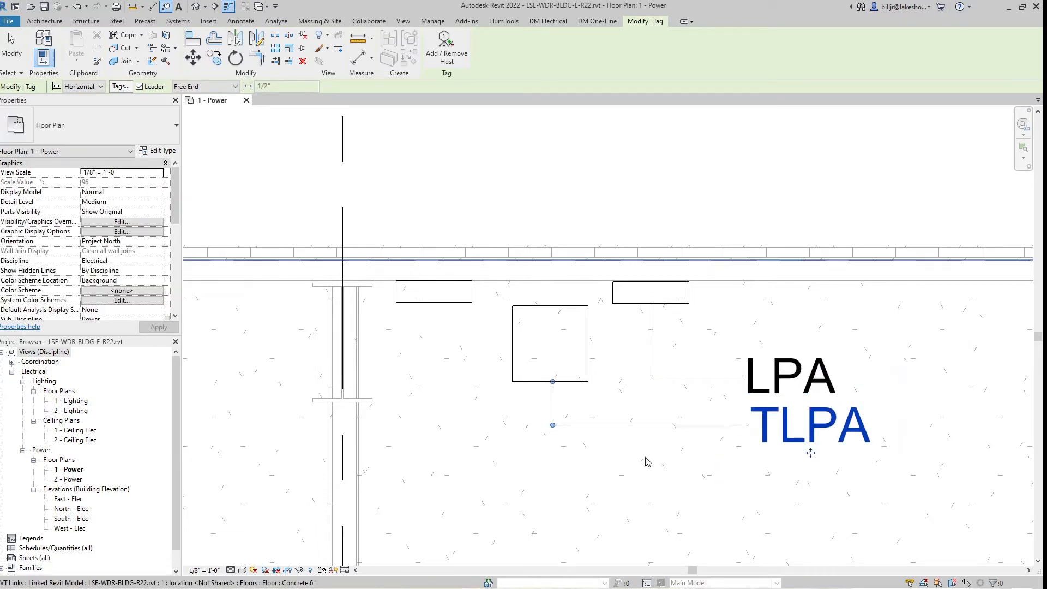
{"action": "left_click", "coordinate": [435, 305]}
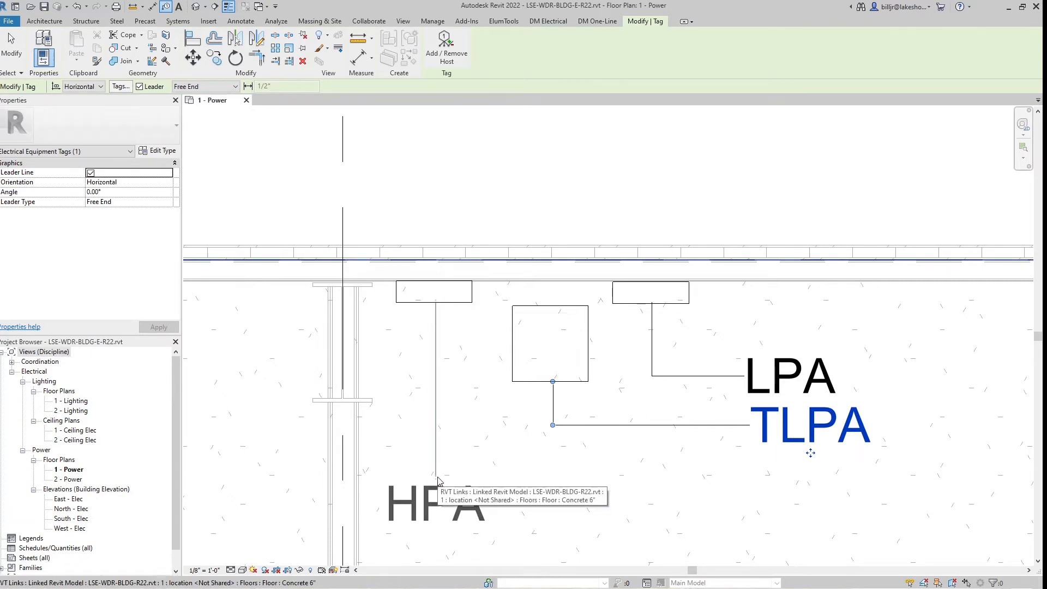
{"action": "left_click", "coordinate": [436, 484]}
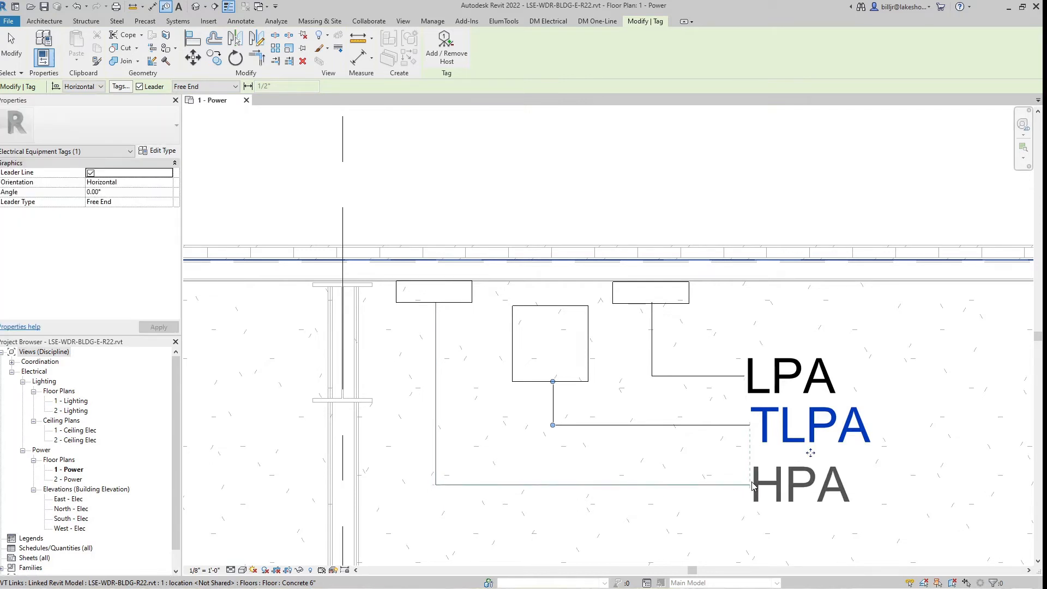
{"action": "left_click", "coordinate": [755, 486]}
{"action": "key", "text": "Escape"}
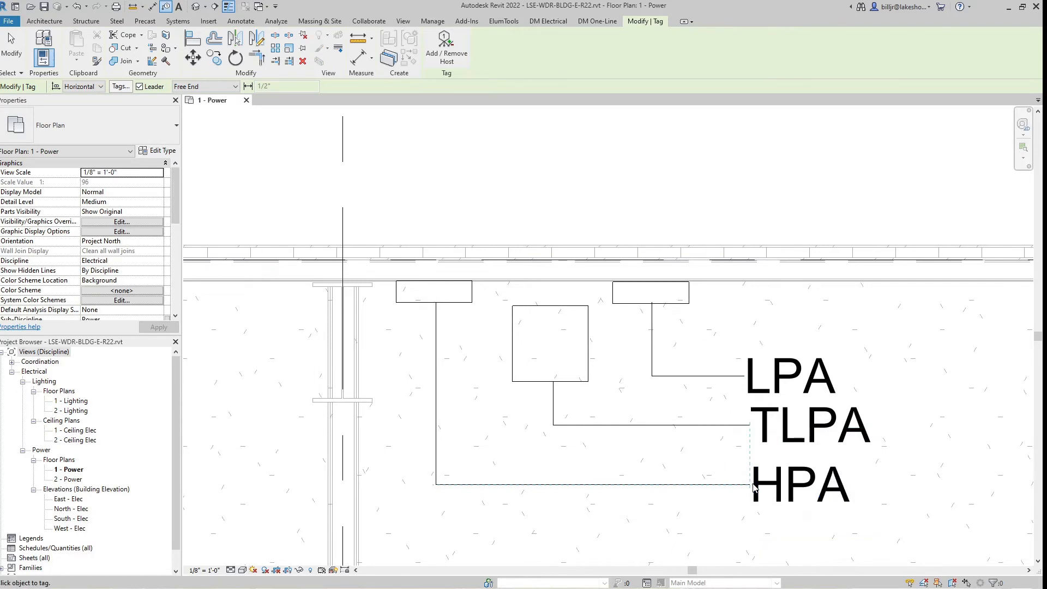
{"action": "key", "text": "Escape"}
{"action": "scroll", "coordinate": [866, 505], "scroll_direction": "down", "scroll_amount": 4}
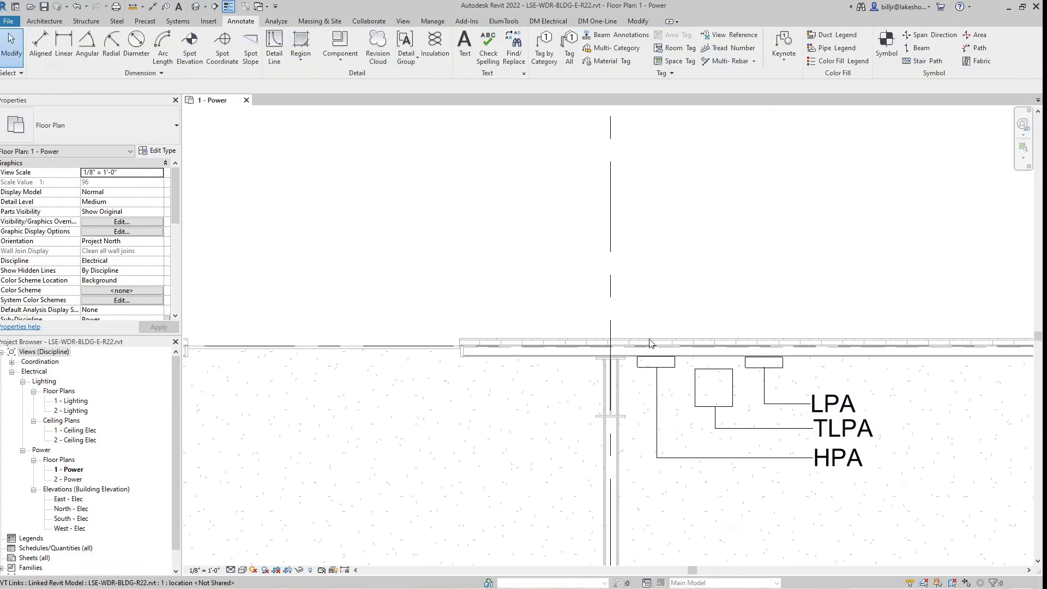
Step: Place a standard Duplex Receptacle on the vertical wall face below panelboard HPA and end device placement
{"action": "scroll", "coordinate": [802, 402], "scroll_direction": "down", "scroll_amount": 3}
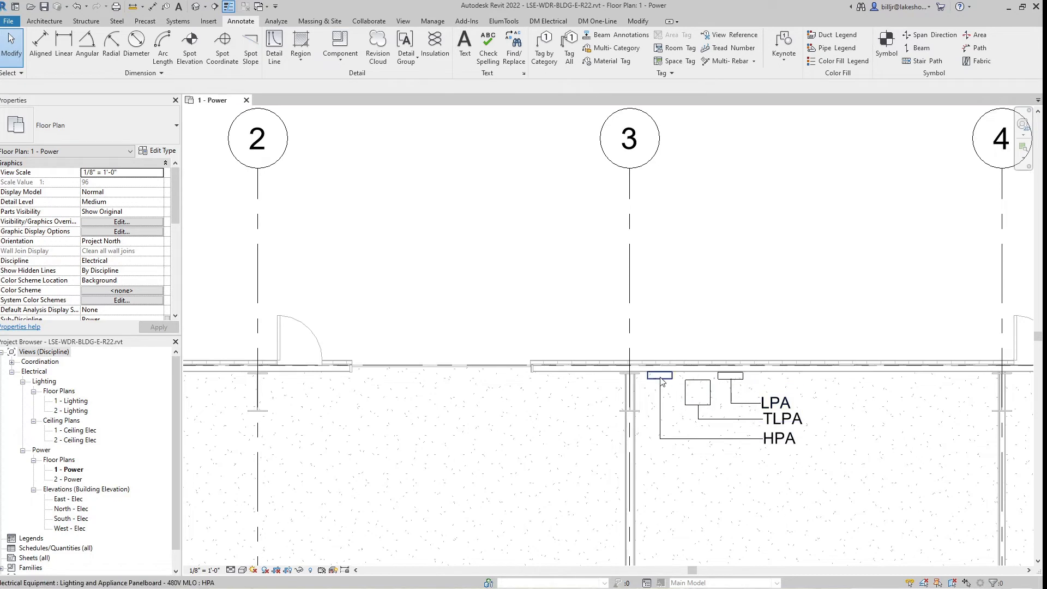
{"action": "scroll", "coordinate": [785, 406], "scroll_direction": "down", "scroll_amount": 3}
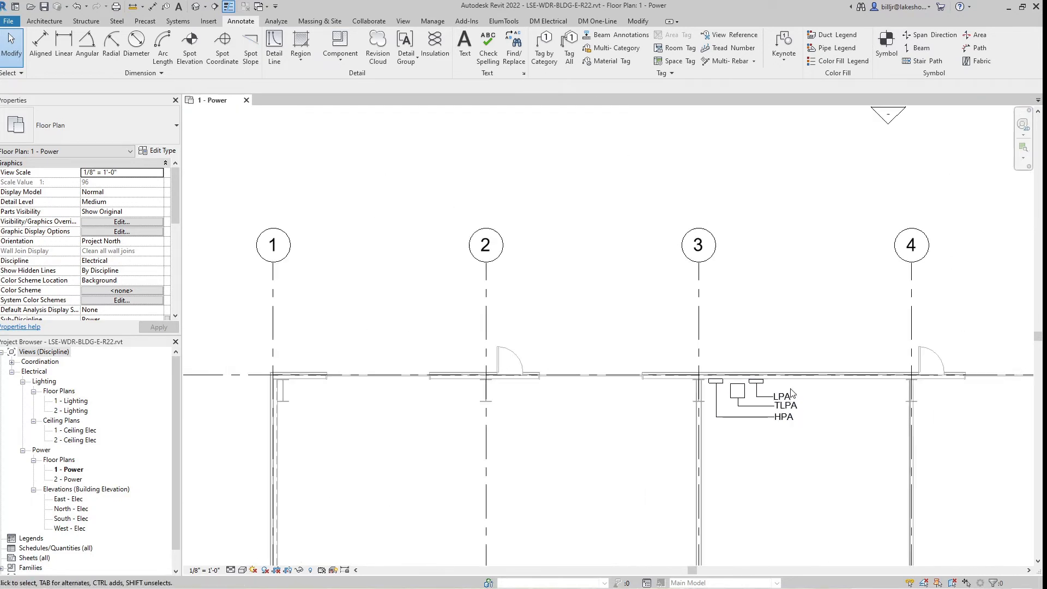
{"action": "scroll", "coordinate": [826, 484], "scroll_direction": "up", "scroll_amount": 4}
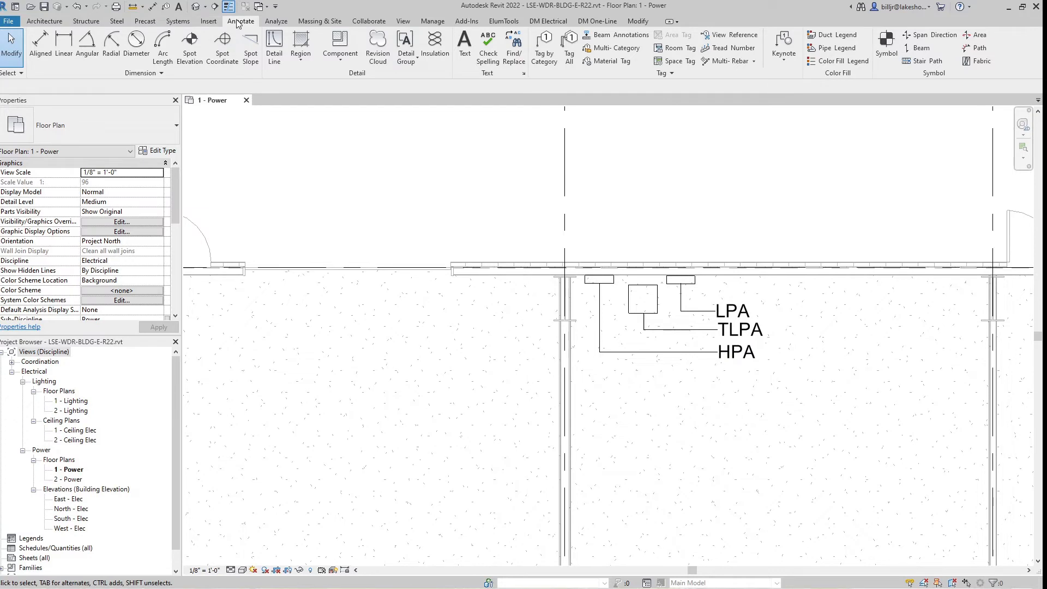
{"action": "left_click", "coordinate": [177, 22]}
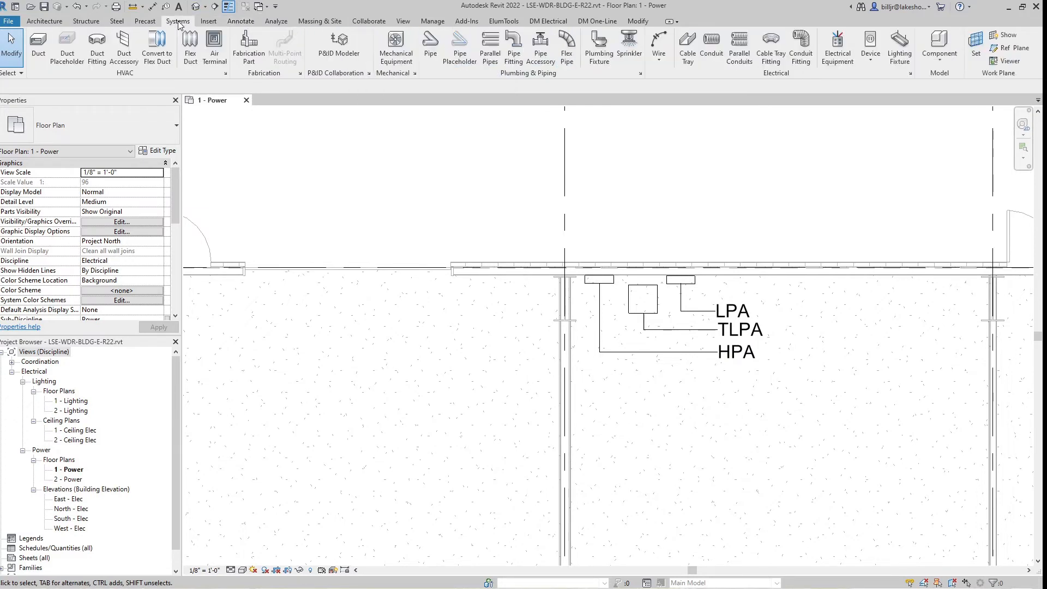
{"action": "left_click", "coordinate": [873, 40]}
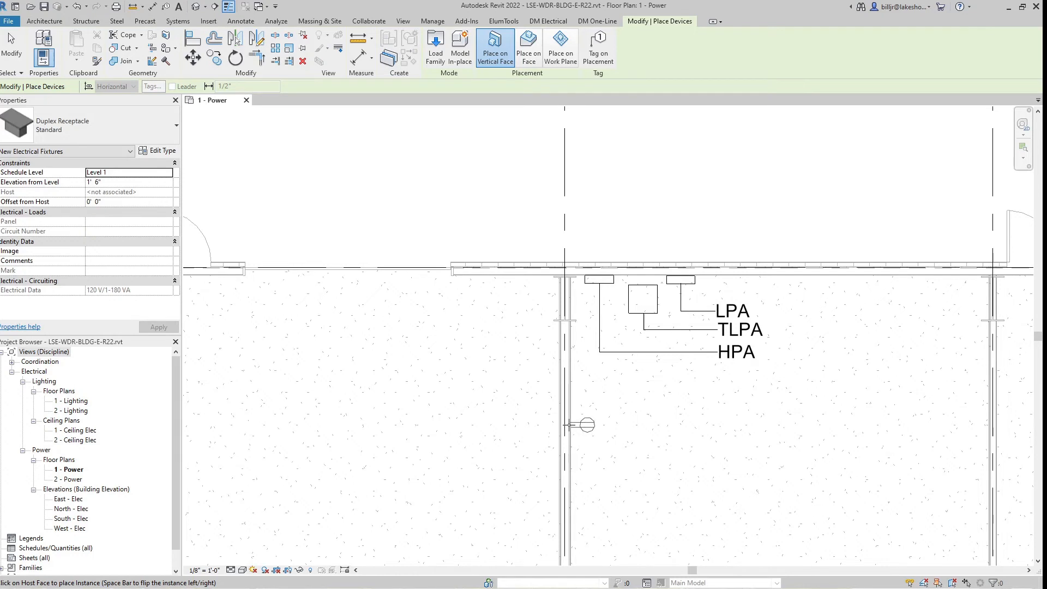
{"action": "left_click", "coordinate": [569, 425]}
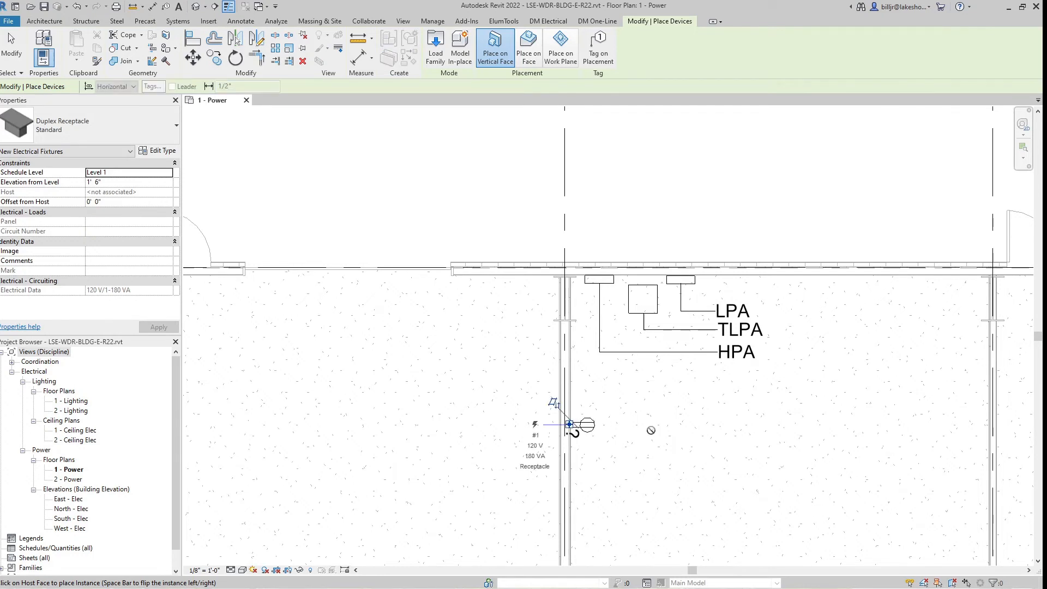
{"action": "key", "text": "Escape"}
{"action": "key", "text": "Escape"}
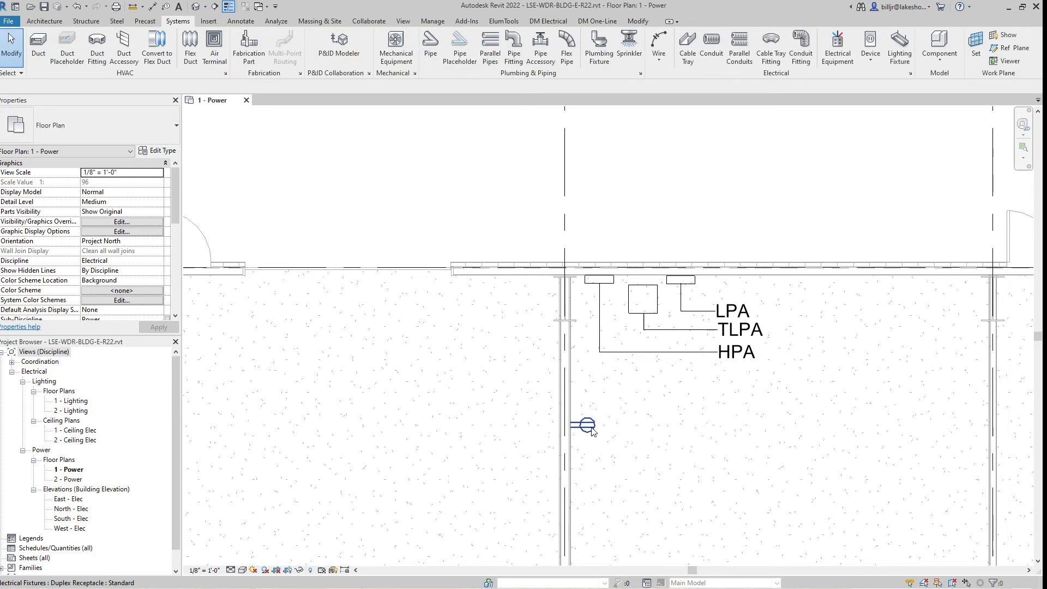
Step: Create a power circuit for the new duplex receptacle and assign it to panel LPA
{"action": "left_click", "coordinate": [591, 429]}
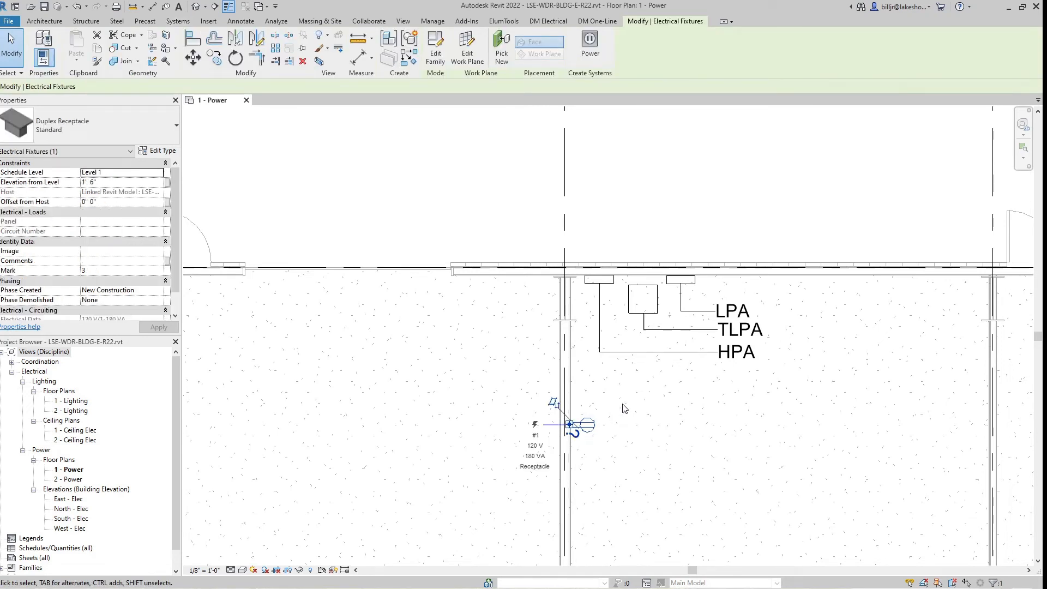
{"action": "left_click", "coordinate": [591, 43]}
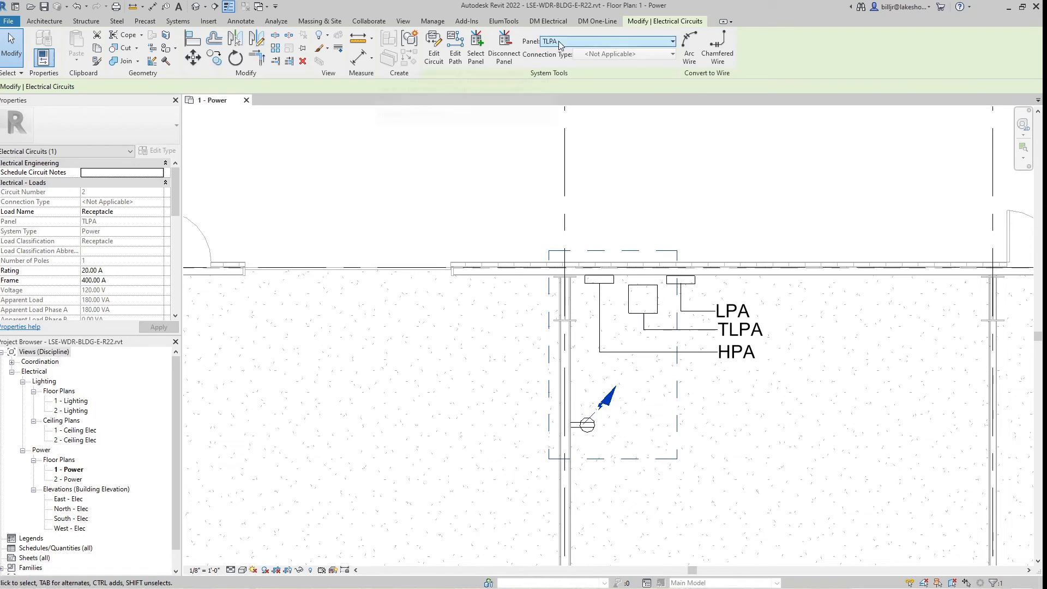
{"action": "left_click", "coordinate": [669, 43]}
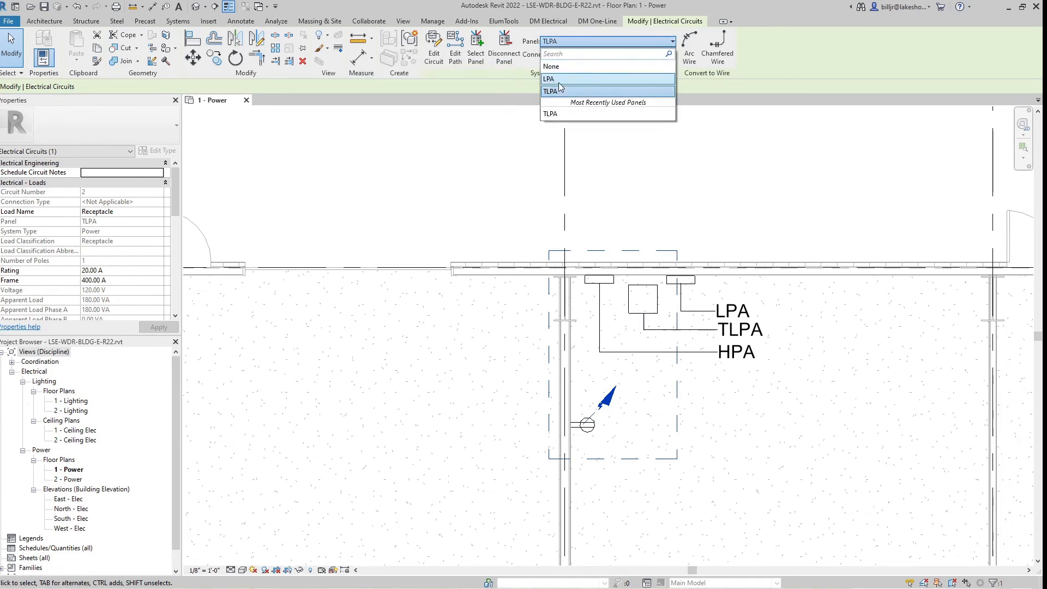
{"action": "left_click", "coordinate": [551, 79]}
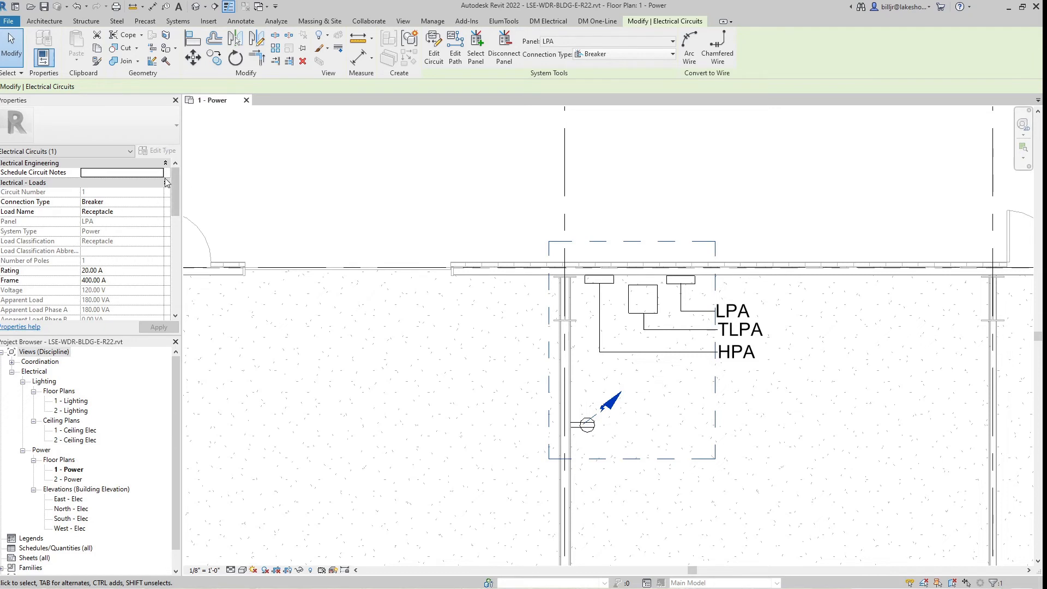
Step: Set the receptacle circuit's load name to SHOP RECEPTACLE and its frame to 20 A, apply the changes and deselect the circuit
{"action": "left_click", "coordinate": [135, 216]}
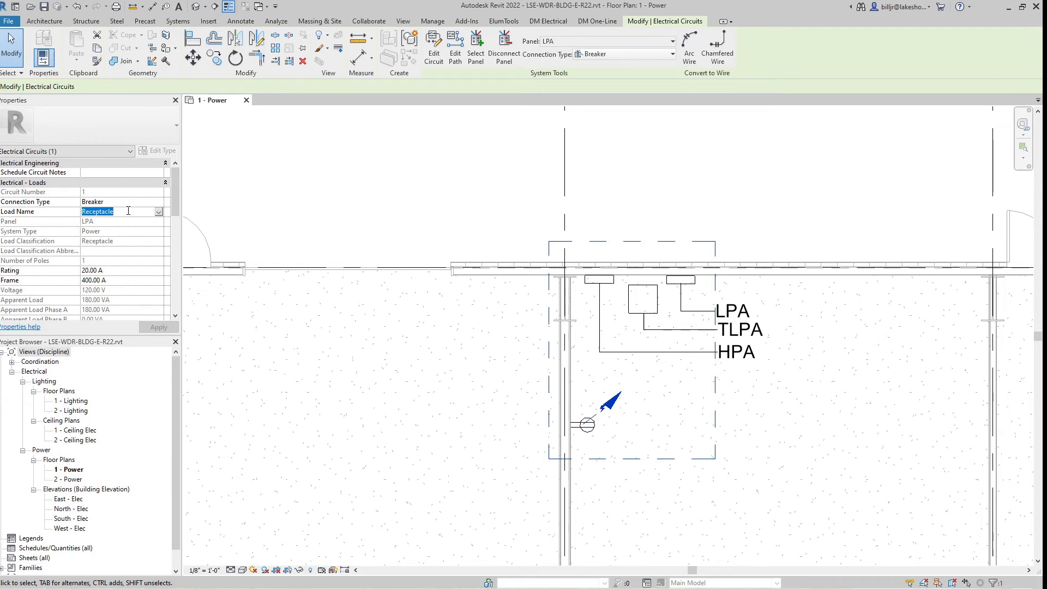
{"action": "type", "text": "SHOP RECEPTACLE"}
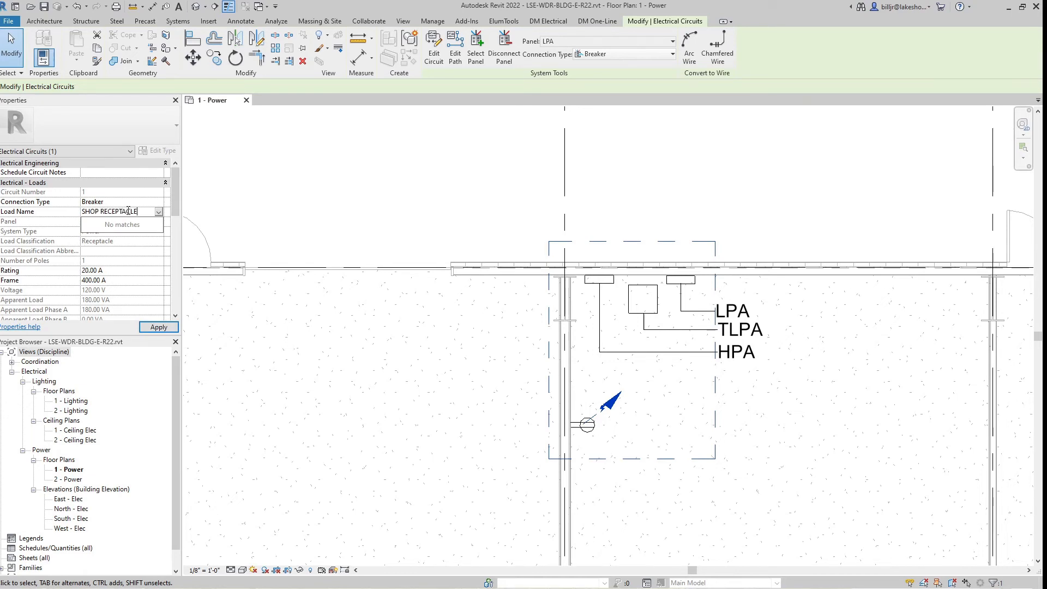
{"action": "key", "text": "Return"}
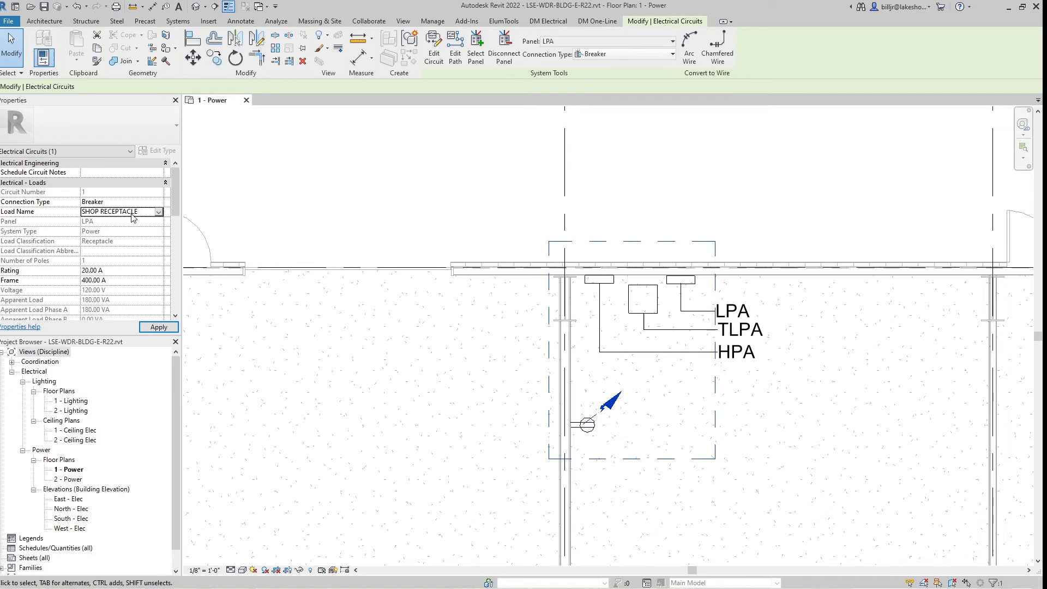
{"action": "left_click", "coordinate": [122, 280]}
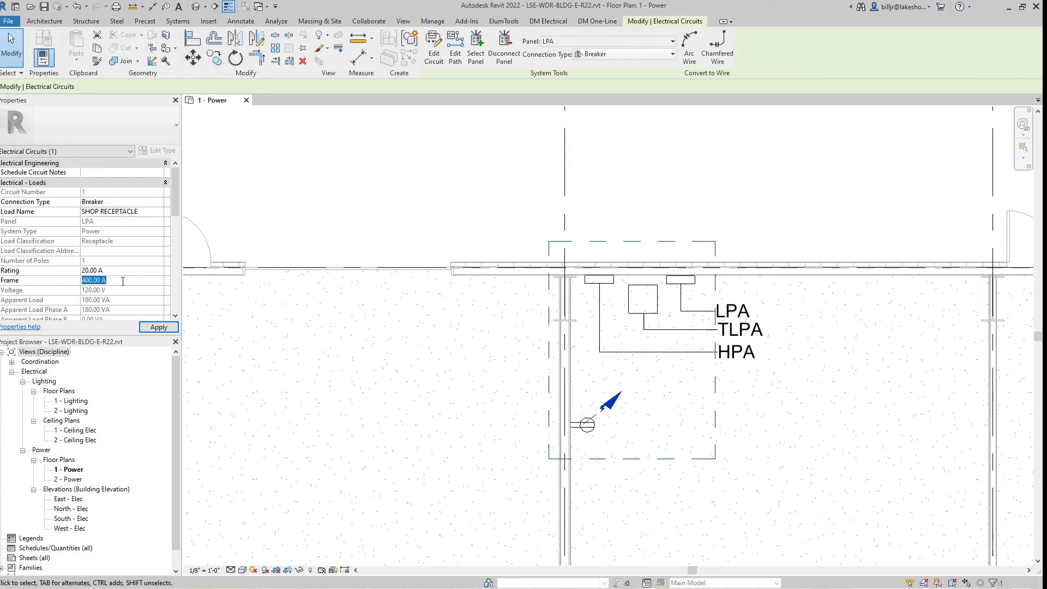
{"action": "type", "text": "20"}
{"action": "key", "text": "Return"}
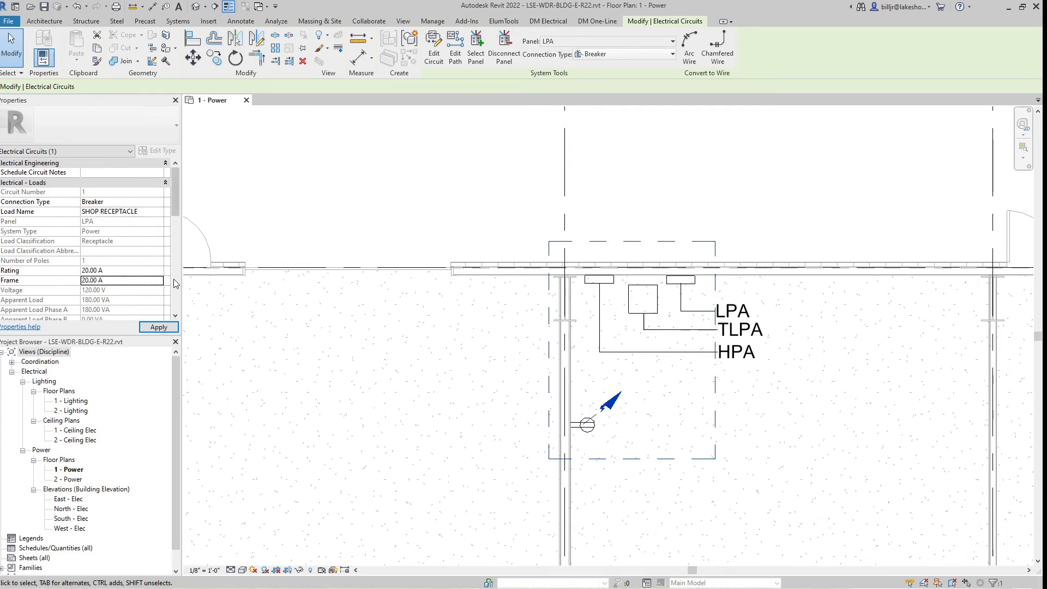
{"action": "scroll", "coordinate": [175, 283], "scroll_direction": "down", "scroll_amount": 6}
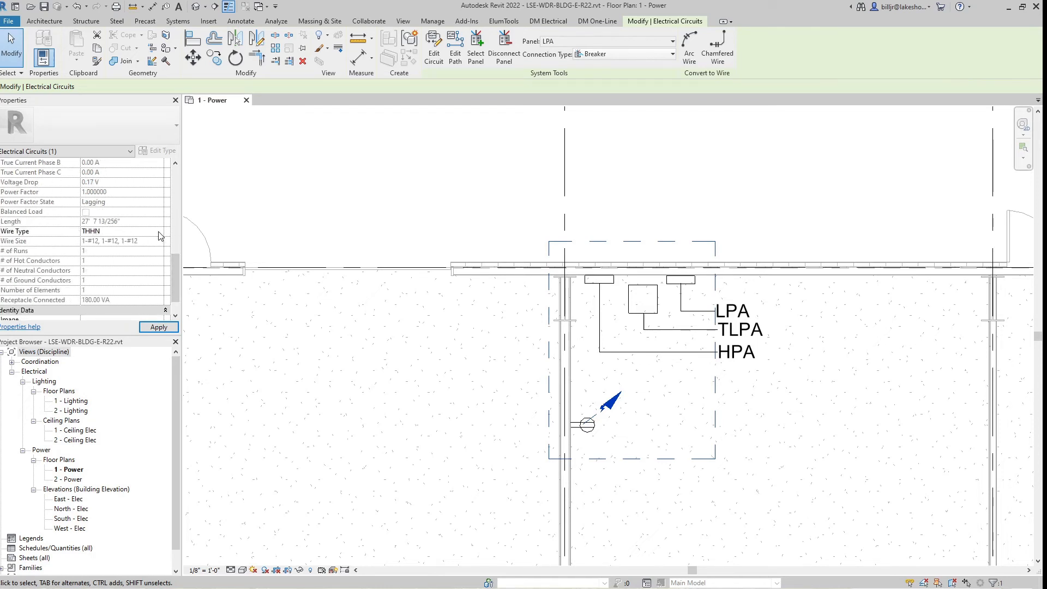
{"action": "left_click", "coordinate": [159, 328]}
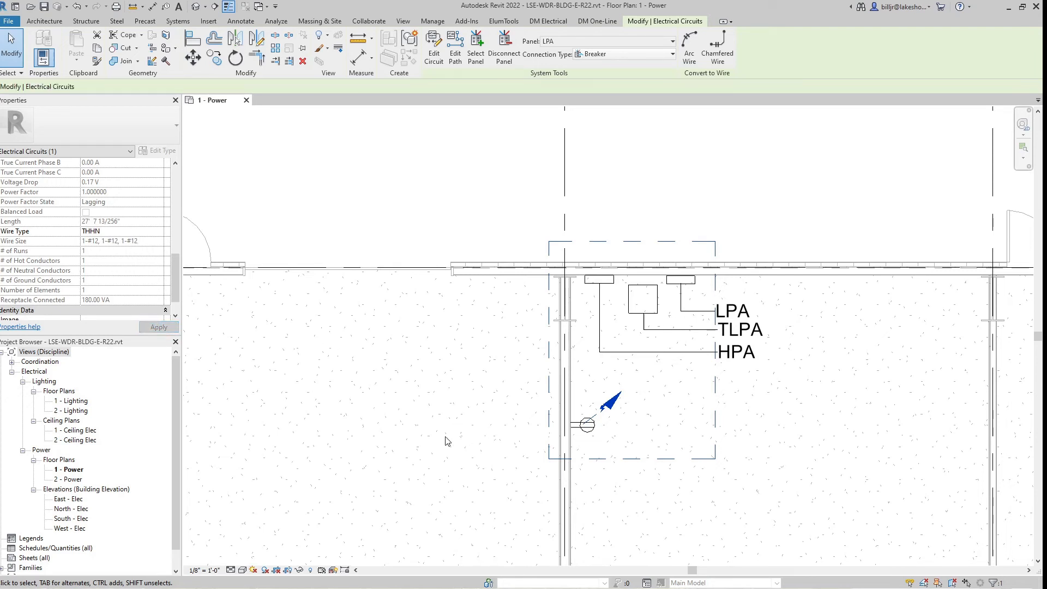
{"action": "left_click", "coordinate": [640, 454]}
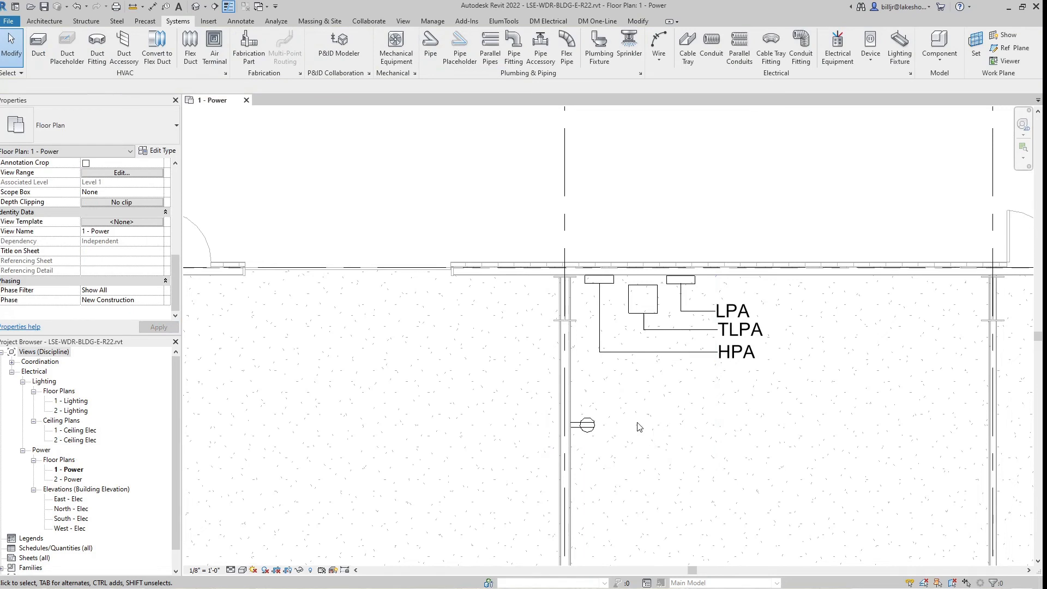
Step: Start an arc wire, keeping the THHN wire type and Calculated tick marks
{"action": "scroll", "coordinate": [625, 436], "scroll_direction": "down", "scroll_amount": 1}
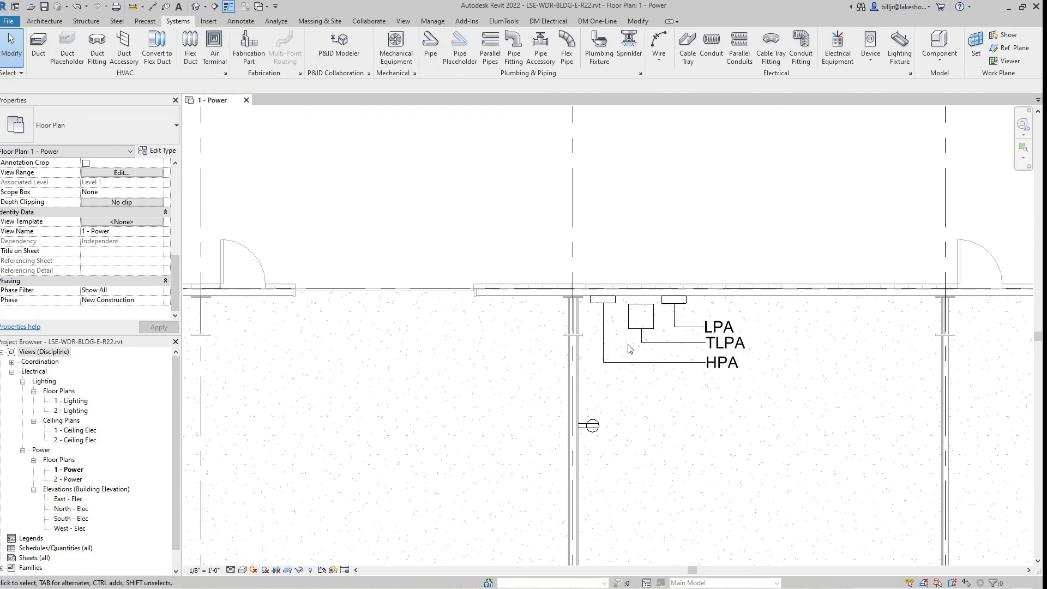
{"action": "left_click", "coordinate": [659, 40]}
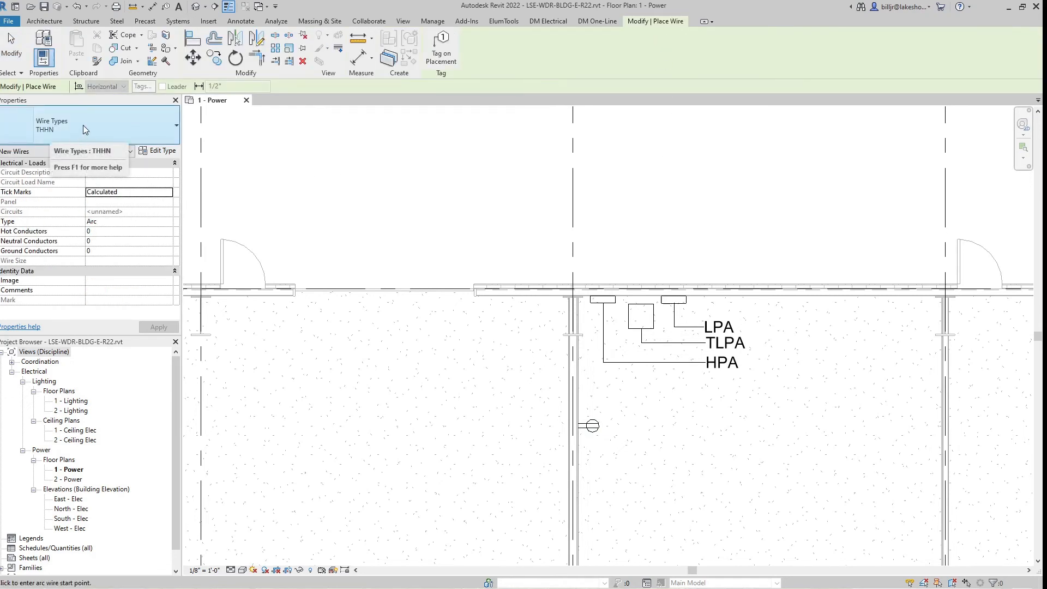
{"action": "left_click", "coordinate": [158, 134]}
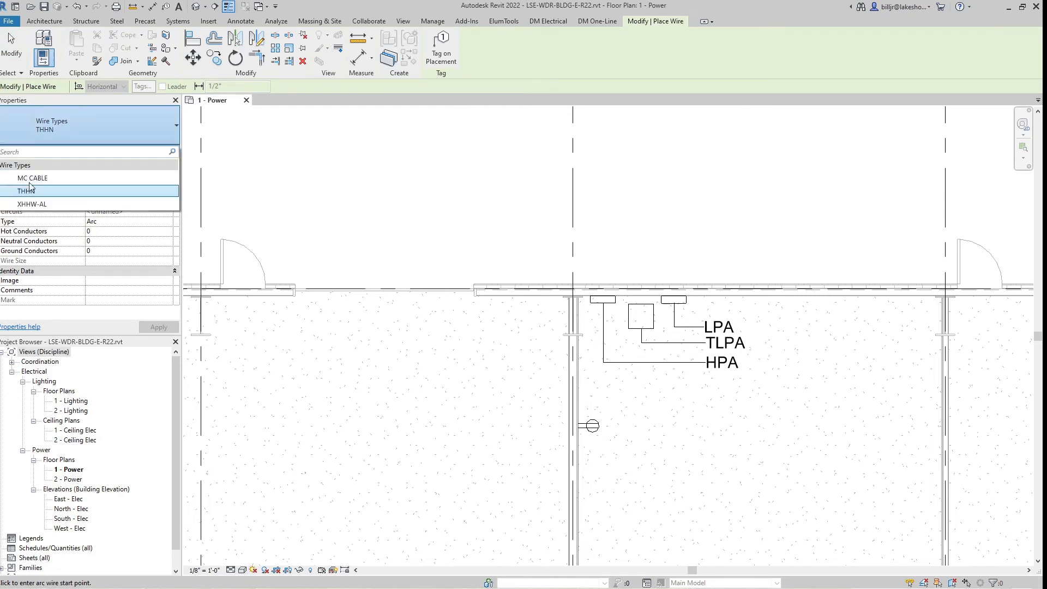
{"action": "left_click", "coordinate": [96, 124]}
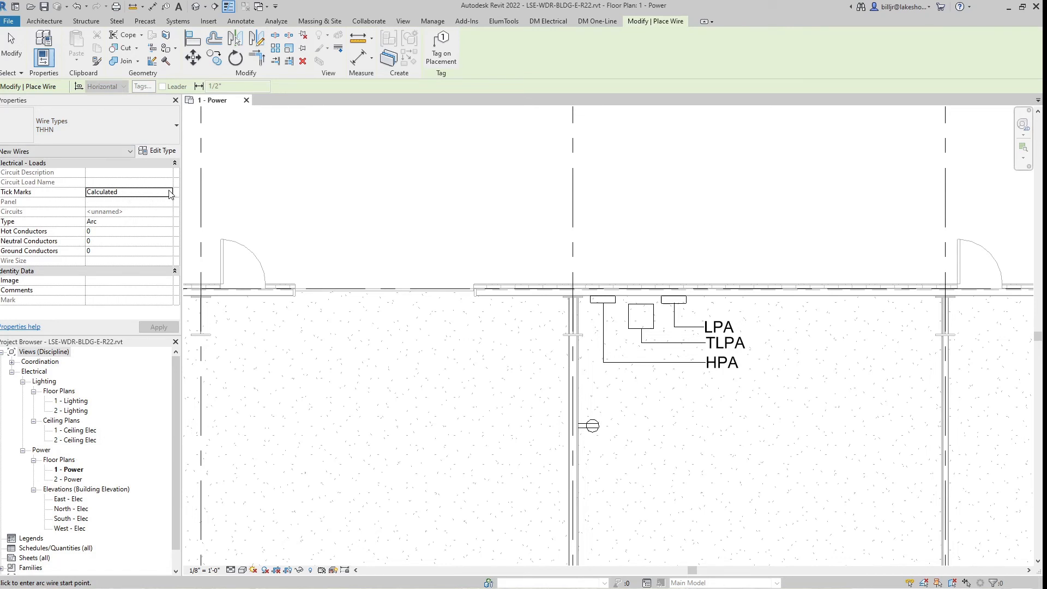
{"action": "left_click", "coordinate": [171, 197]}
{"action": "left_click", "coordinate": [168, 192]}
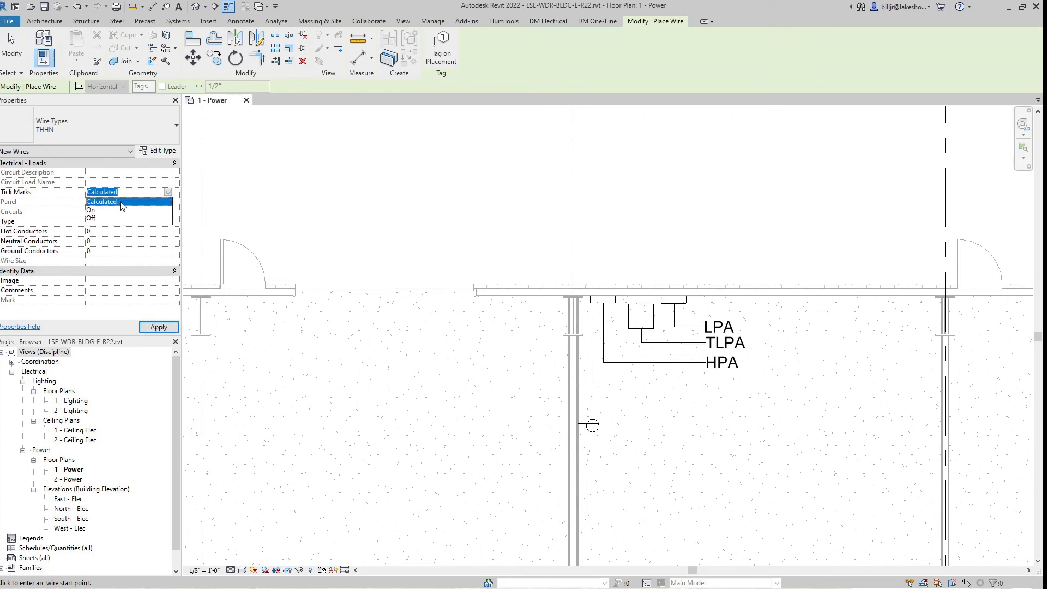
{"action": "left_click", "coordinate": [121, 202]}
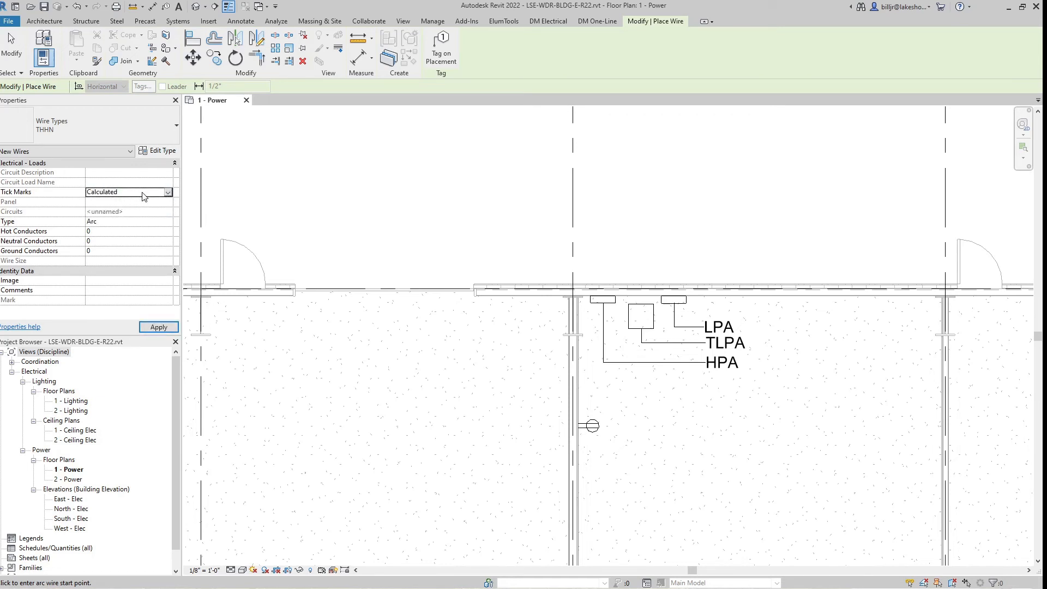
{"action": "left_click", "coordinate": [159, 327]}
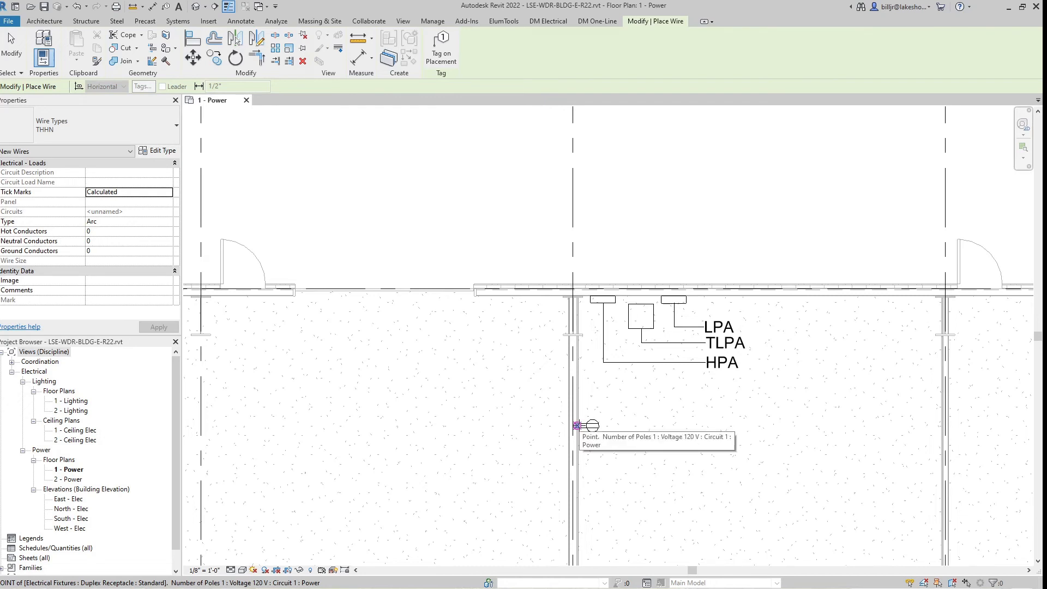
Step: Draw an arc home-run wire from the receptacle's connector, bowing downward and ending directly below panelboard LPA, and end wire placement
{"action": "scroll", "coordinate": [576, 425], "scroll_direction": "up", "scroll_amount": 1}
{"action": "scroll", "coordinate": [577, 425], "scroll_direction": "up", "scroll_amount": 1}
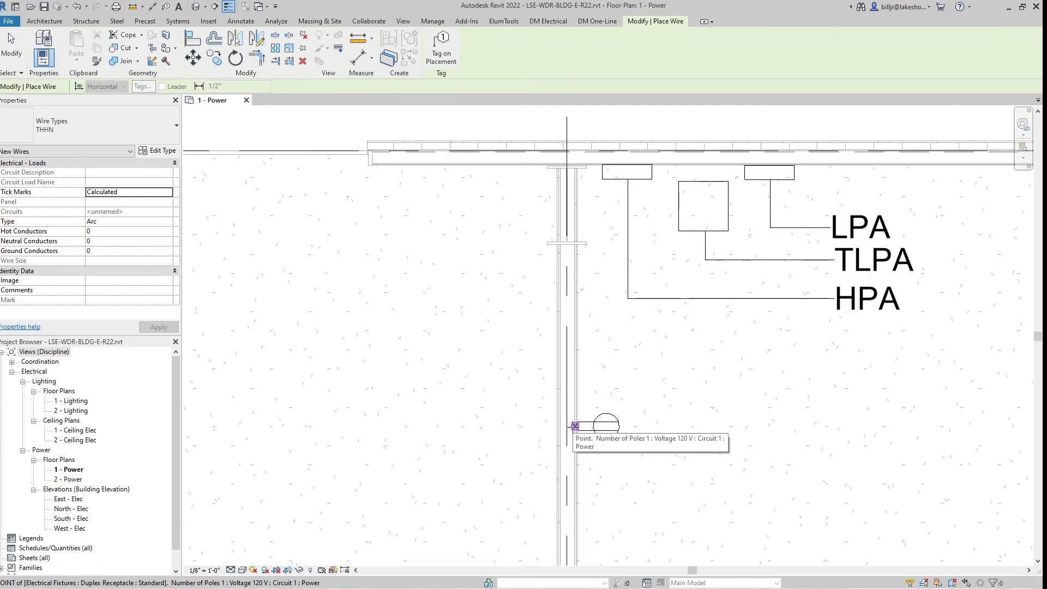
{"action": "scroll", "coordinate": [578, 426], "scroll_direction": "down", "scroll_amount": 1}
{"action": "scroll", "coordinate": [591, 424], "scroll_direction": "up", "scroll_amount": 1}
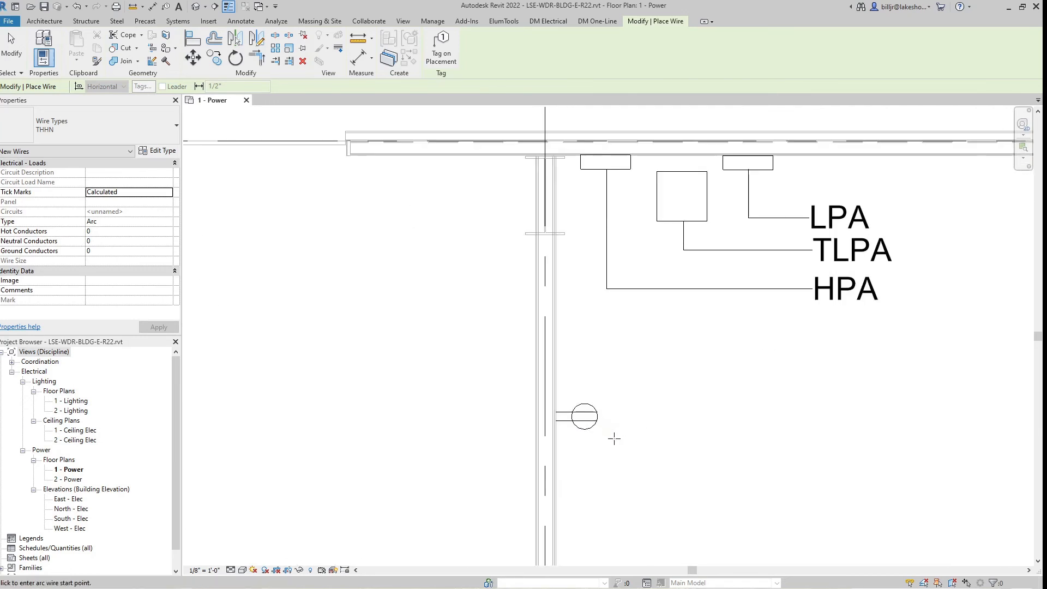
{"action": "left_click", "coordinate": [553, 416]}
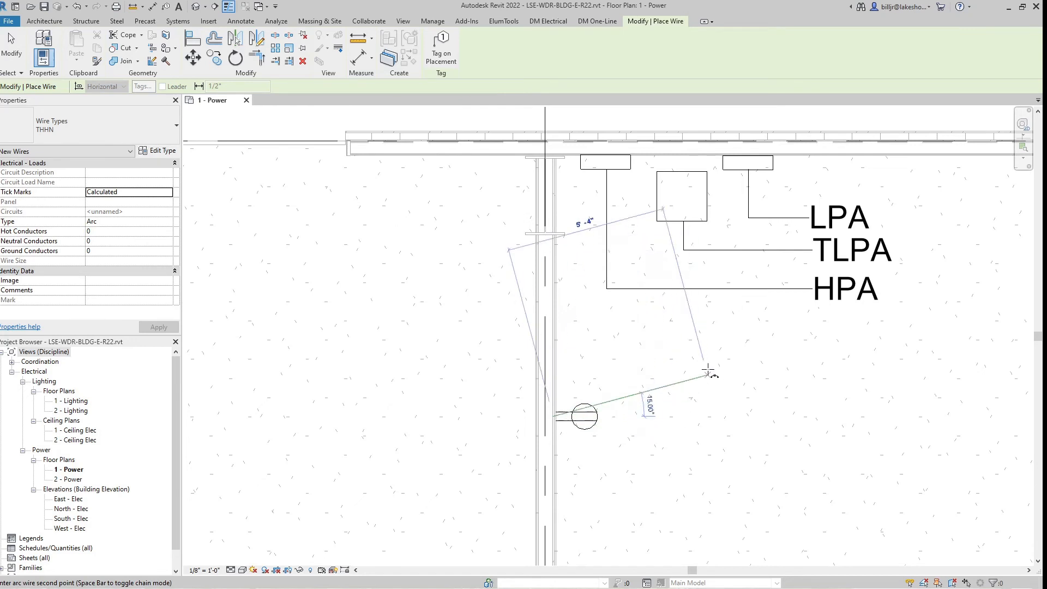
{"action": "left_click", "coordinate": [651, 439]}
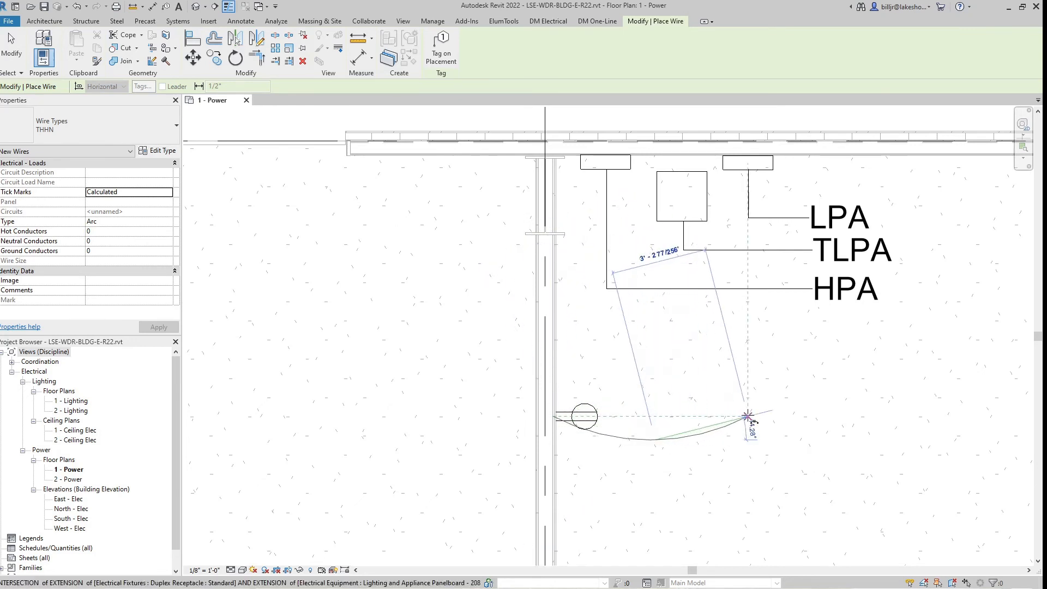
{"action": "left_click", "coordinate": [748, 417]}
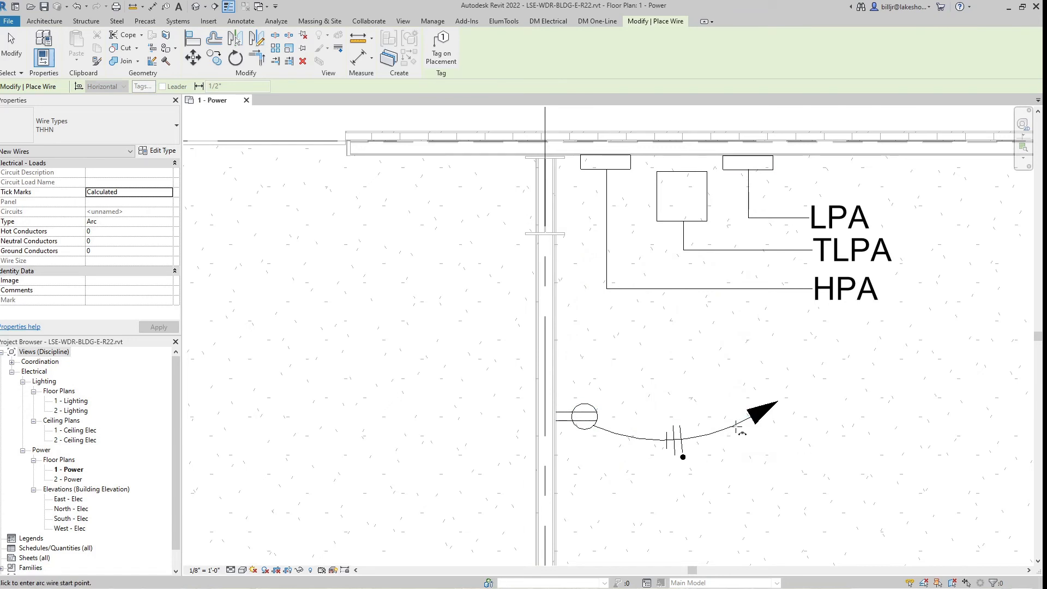
{"action": "key", "text": "Escape"}
{"action": "key", "text": "Escape"}
Step: Tag the receptacle's home-run wire with a horizontal wire tag on a free-end leader, placed just below the home-run arrow, and end tagging
{"action": "scroll", "coordinate": [719, 380], "scroll_direction": "down", "scroll_amount": 1}
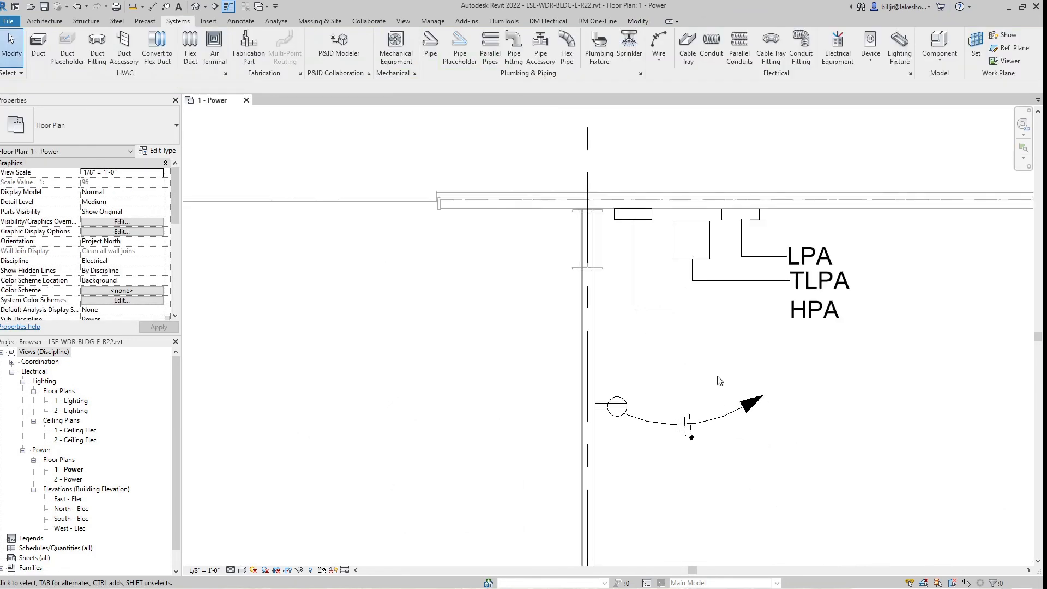
{"action": "scroll", "coordinate": [718, 381], "scroll_direction": "down", "scroll_amount": 2}
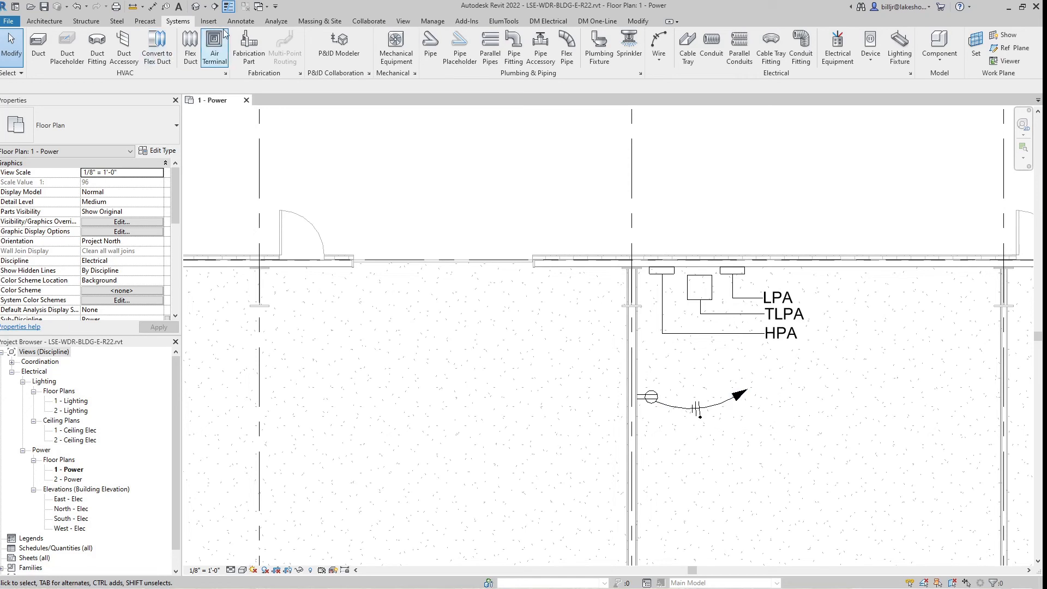
{"action": "left_click", "coordinate": [245, 21]}
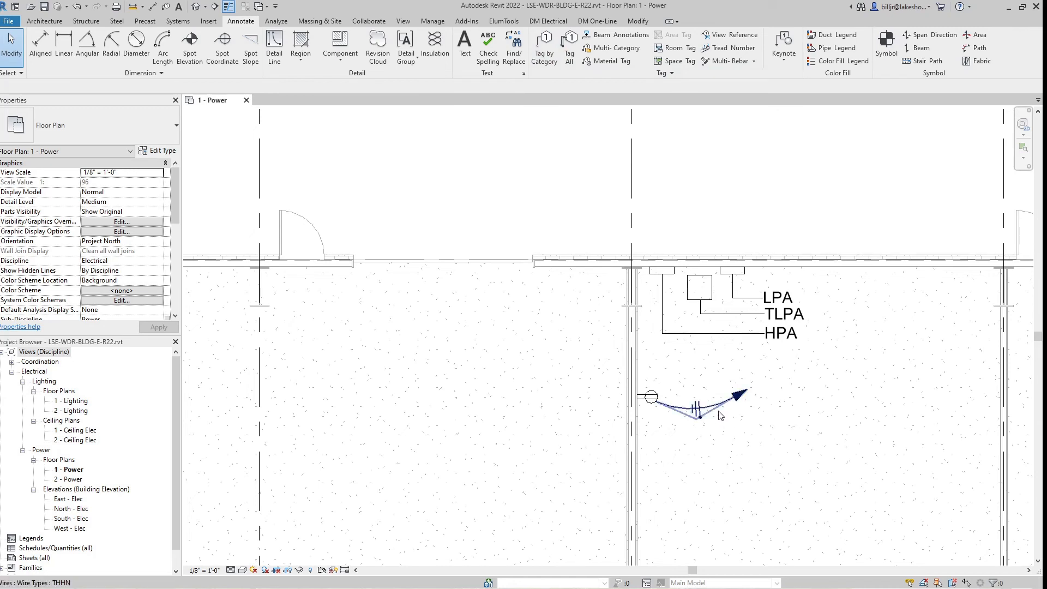
{"action": "key", "text": "t"}
{"action": "key", "text": "g"}
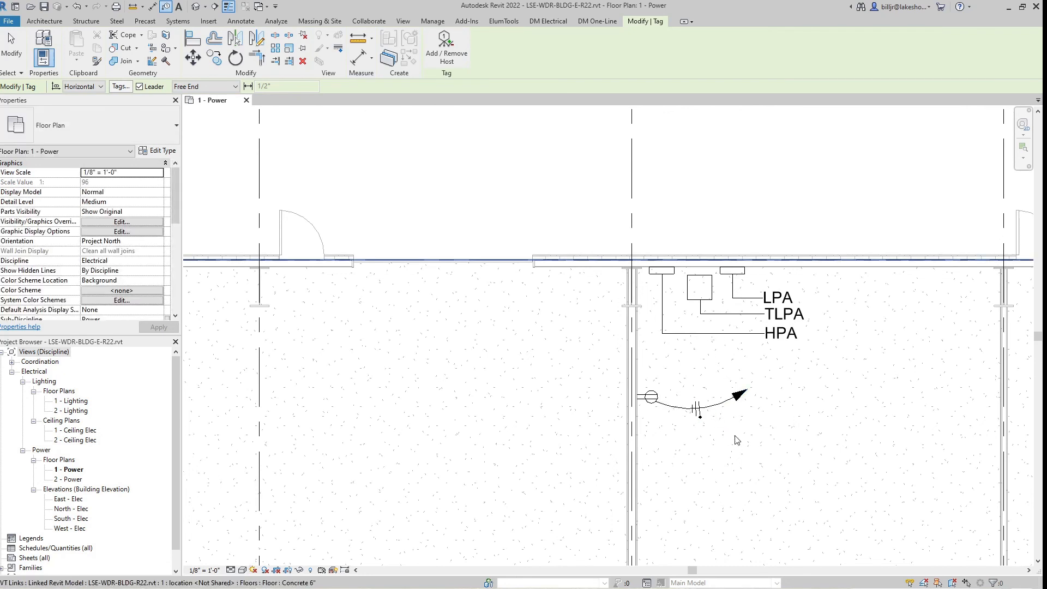
{"action": "left_click", "coordinate": [712, 405]}
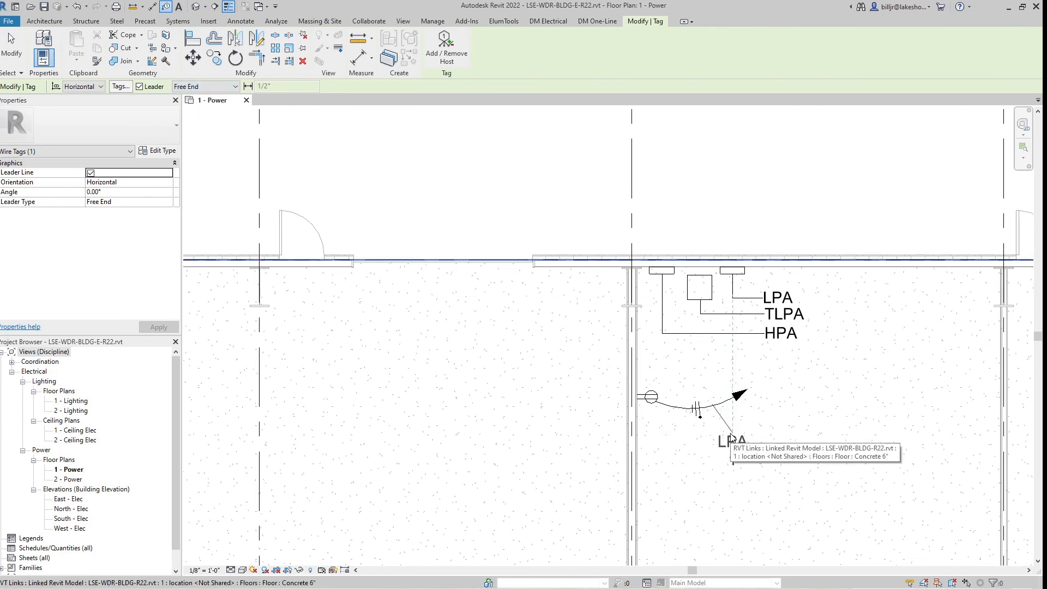
{"action": "left_click", "coordinate": [732, 434]}
{"action": "left_click", "coordinate": [756, 436]}
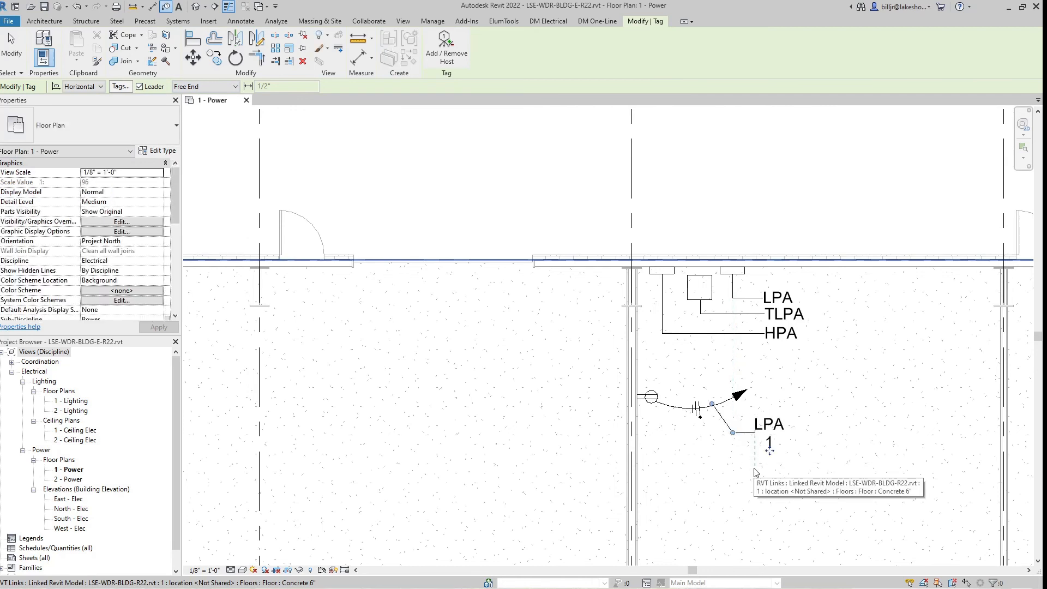
{"action": "key", "text": "Escape"}
{"action": "key", "text": "Escape"}
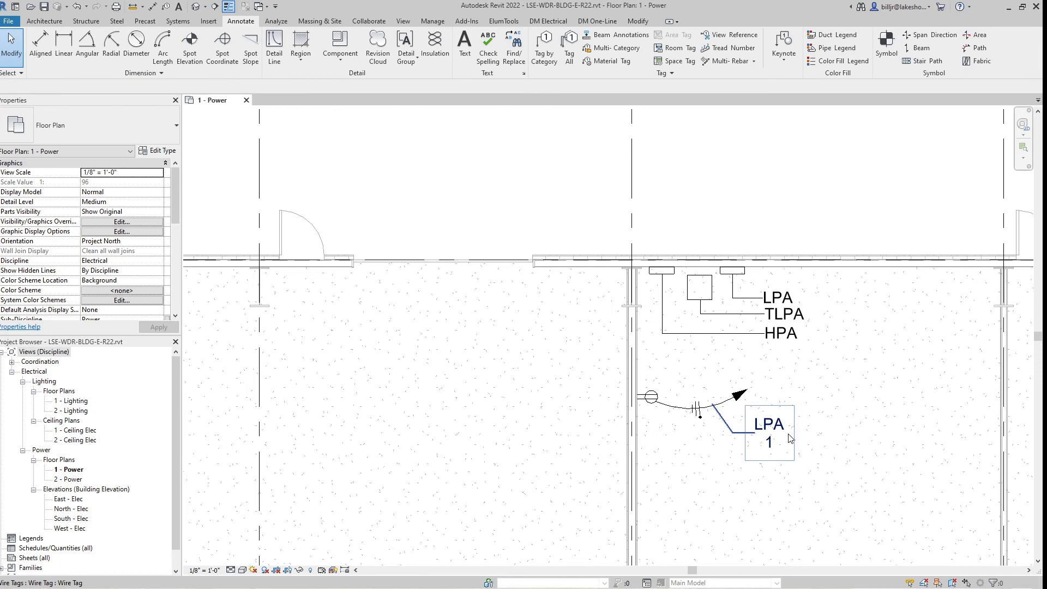
Step: Set the Wire Tag type's leader arrowhead to Dot Open 1/16" and deselect the tag
{"action": "scroll", "coordinate": [787, 436], "scroll_direction": "up", "scroll_amount": 2}
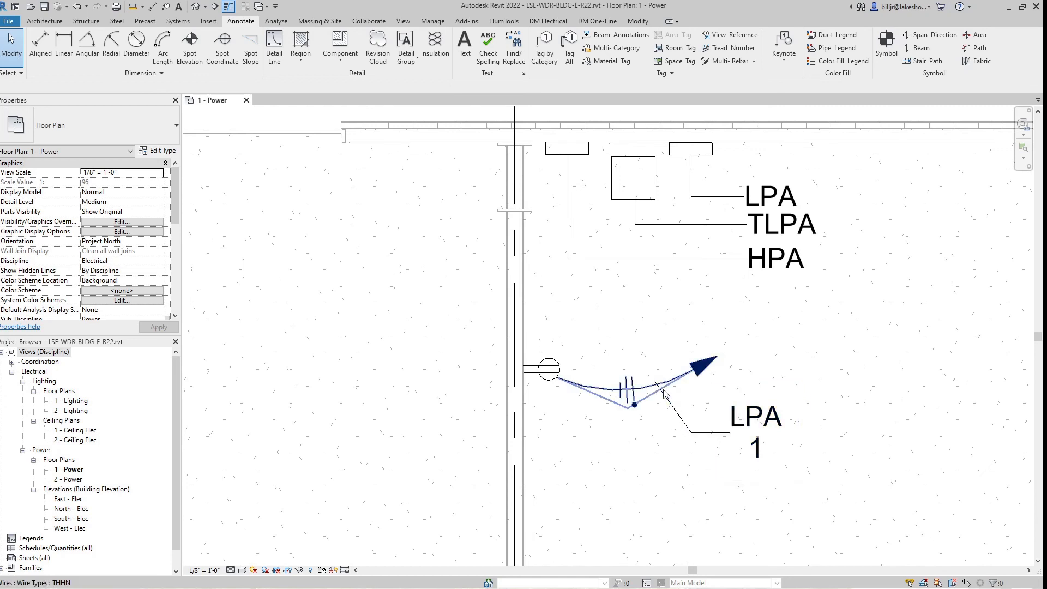
{"action": "left_click", "coordinate": [677, 416]}
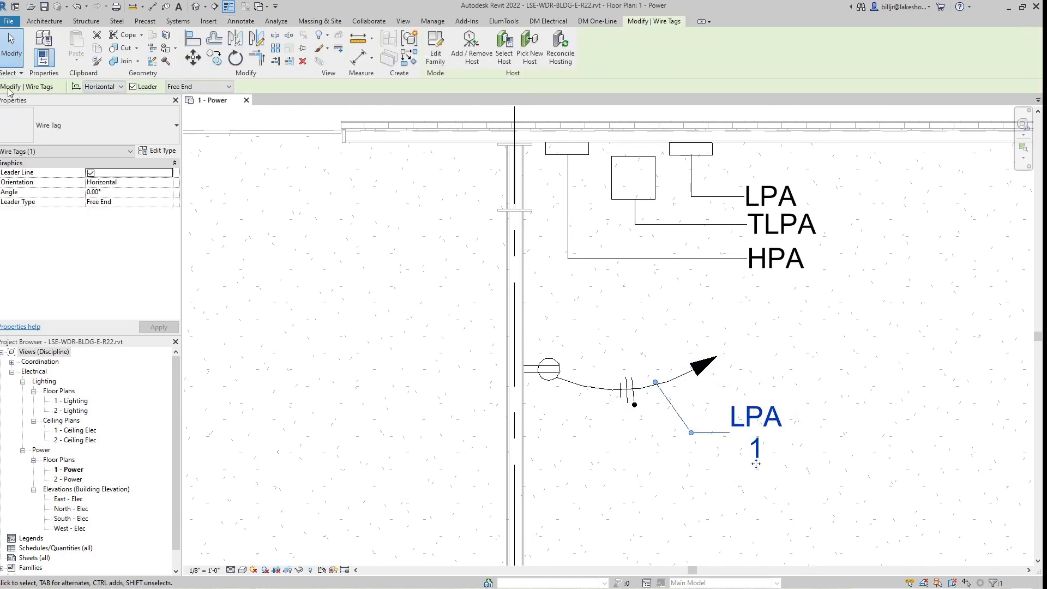
{"action": "left_click", "coordinate": [157, 150]}
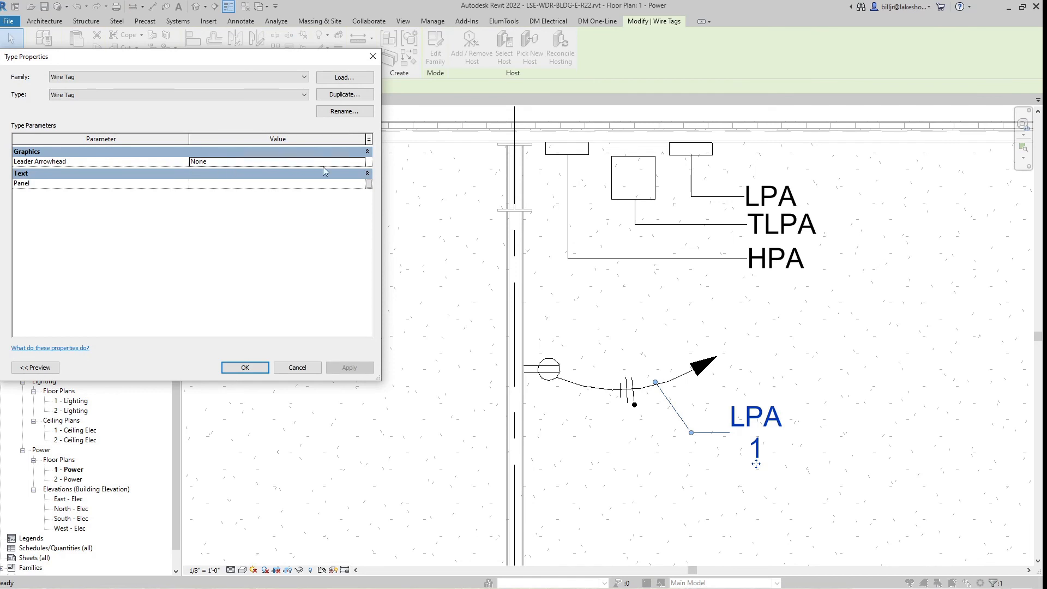
{"action": "left_click", "coordinate": [361, 162]}
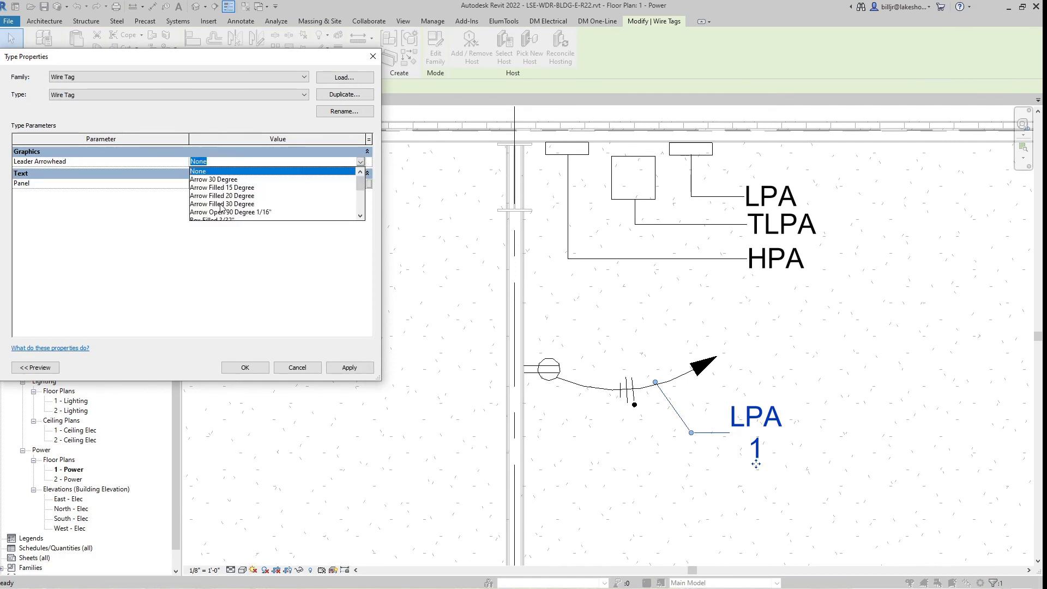
{"action": "scroll", "coordinate": [236, 203], "scroll_direction": "down", "scroll_amount": 1}
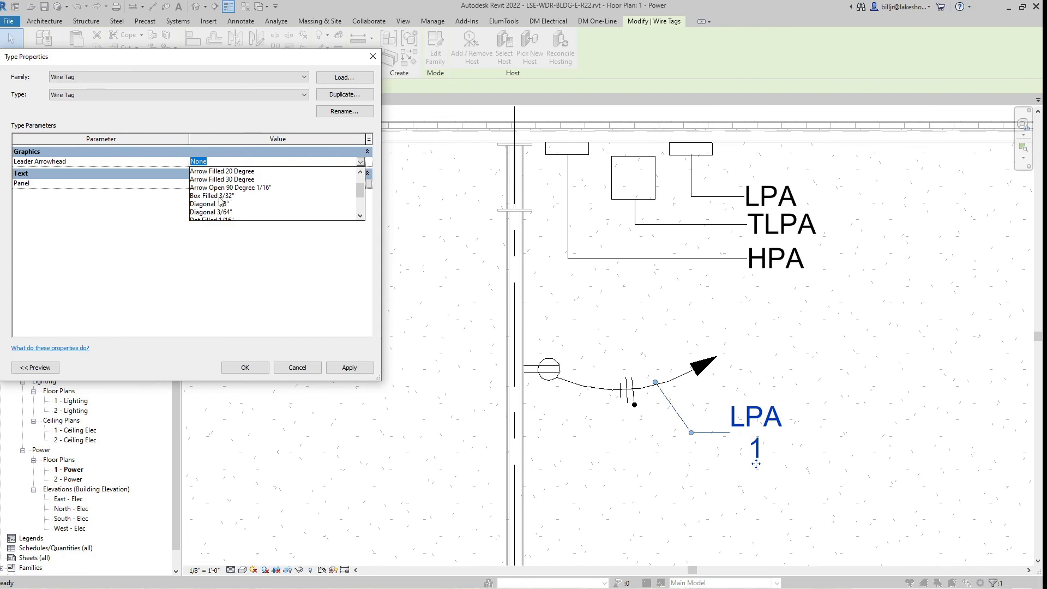
{"action": "scroll", "coordinate": [263, 192], "scroll_direction": "down", "scroll_amount": 1}
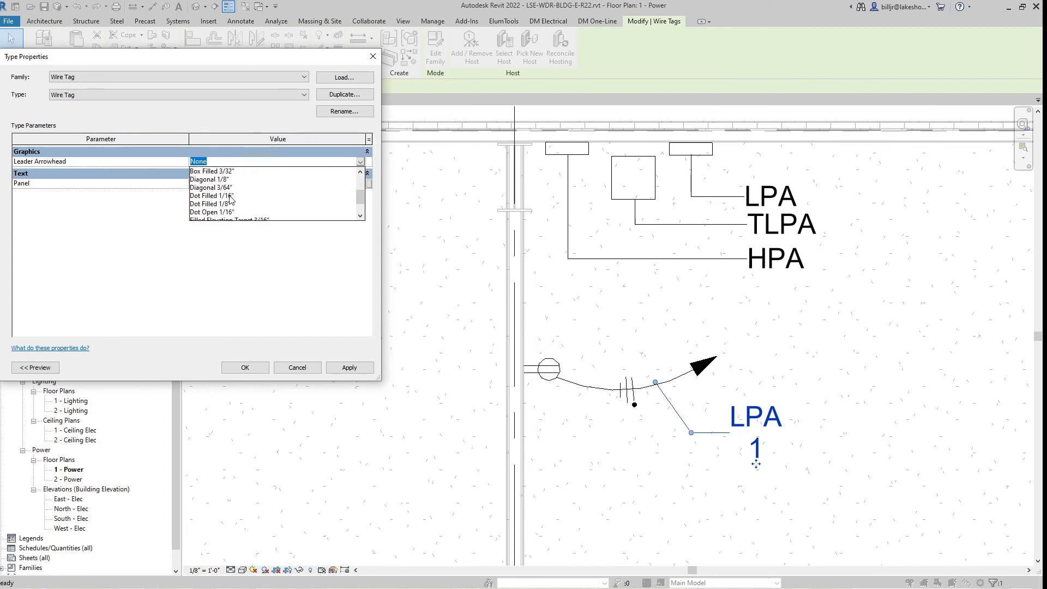
{"action": "scroll", "coordinate": [236, 189], "scroll_direction": "down", "scroll_amount": 1}
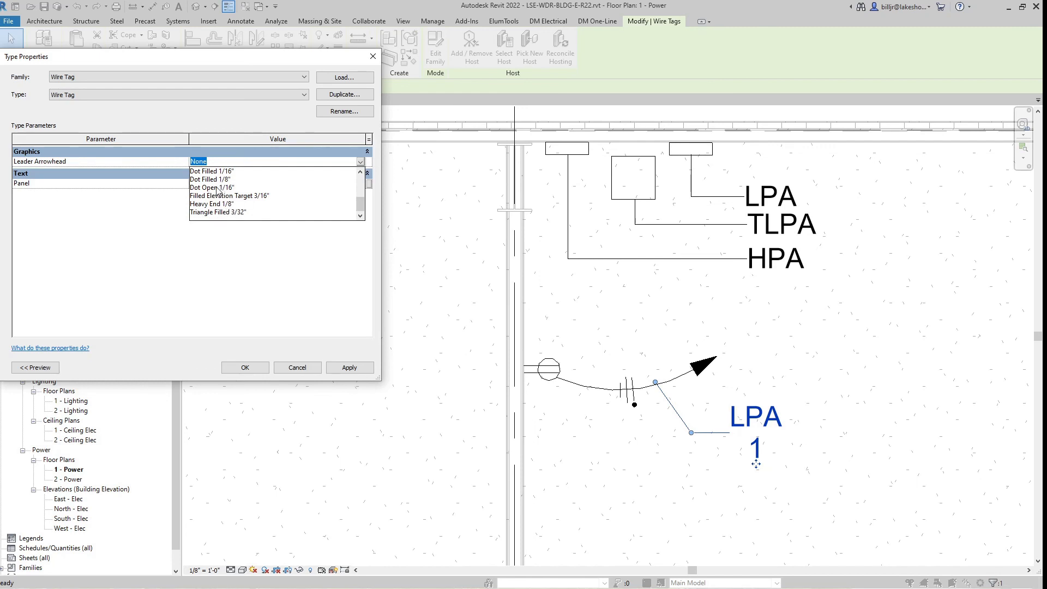
{"action": "left_click", "coordinate": [218, 188]}
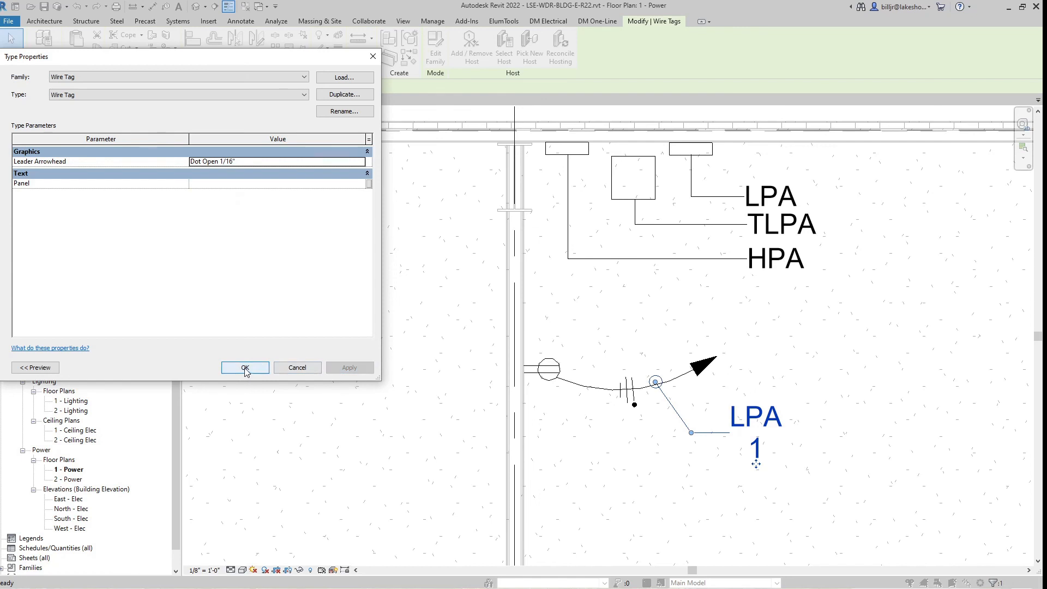
{"action": "left_click", "coordinate": [266, 369]}
{"action": "left_click", "coordinate": [639, 463]}
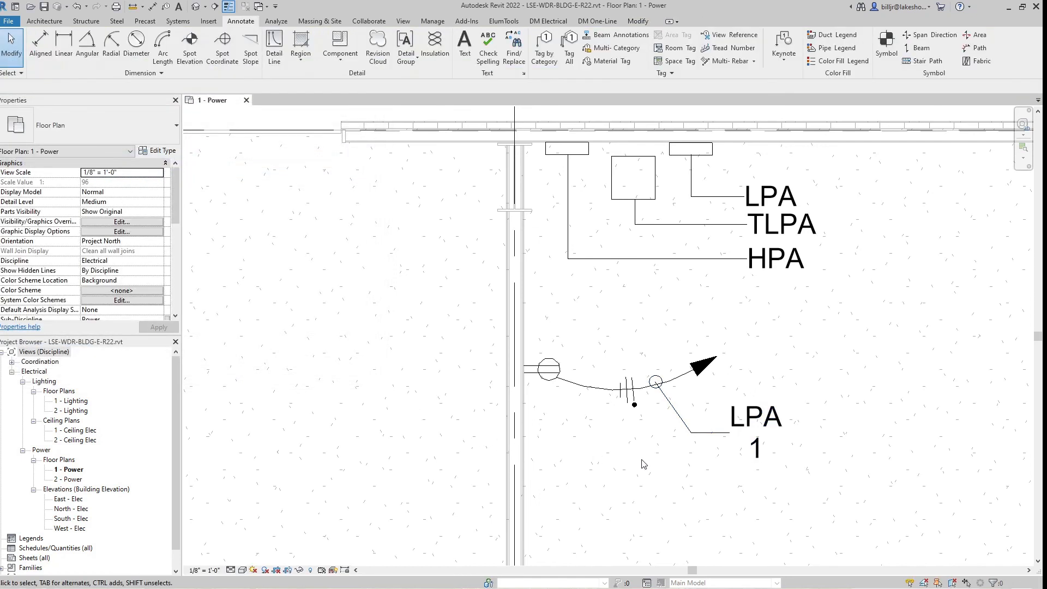
{"action": "scroll", "coordinate": [637, 398], "scroll_direction": "down", "scroll_amount": 3}
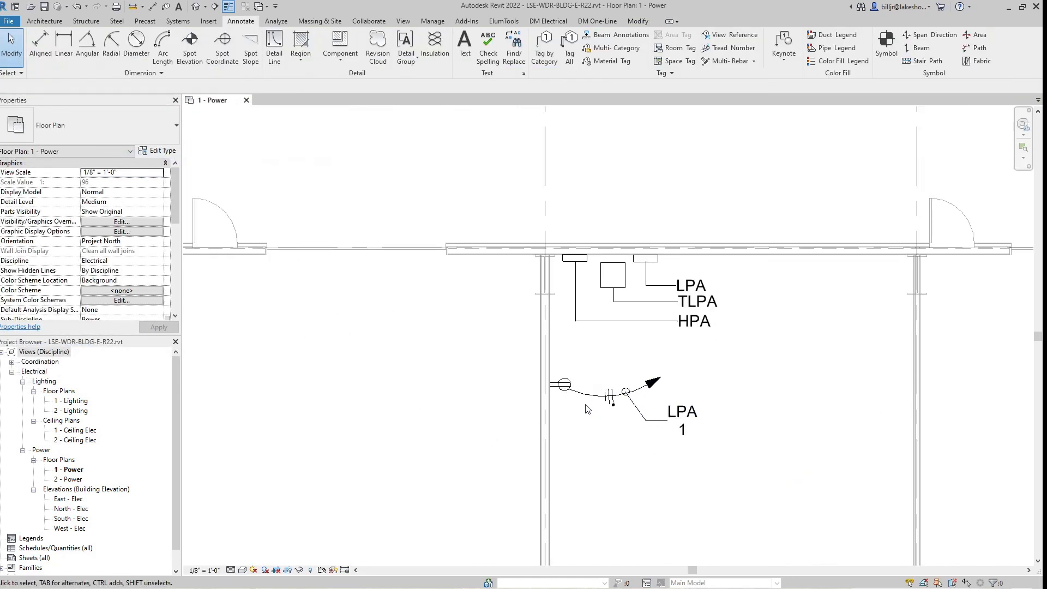
{"action": "scroll", "coordinate": [597, 354], "scroll_direction": "down", "scroll_amount": 2}
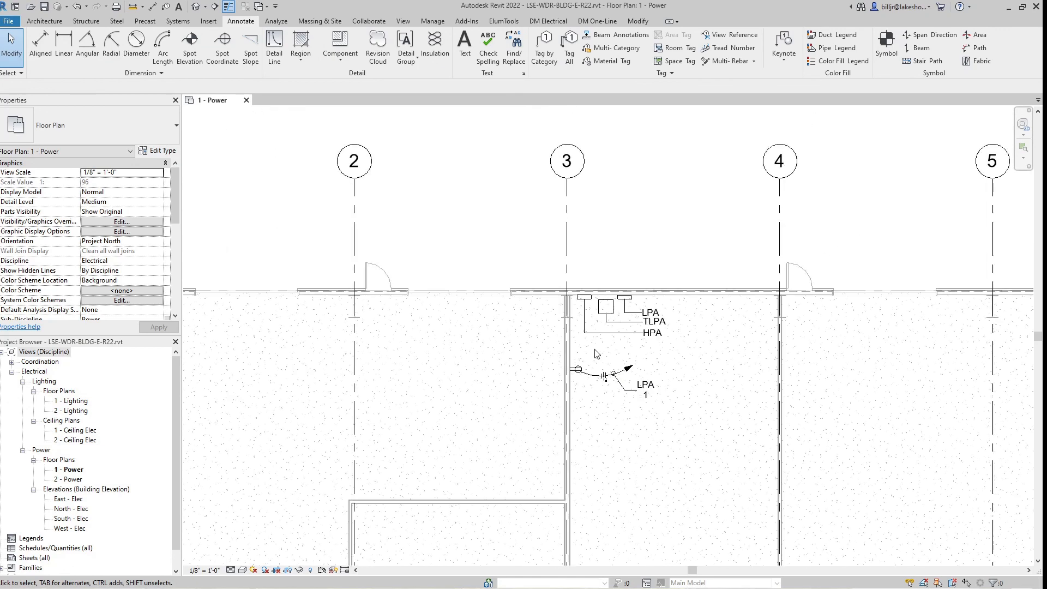
{"action": "scroll", "coordinate": [597, 353], "scroll_direction": "down", "scroll_amount": 2}
{"action": "scroll", "coordinate": [599, 358], "scroll_direction": "down", "scroll_amount": 2}
{"action": "scroll", "coordinate": [640, 352], "scroll_direction": "up", "scroll_amount": 2}
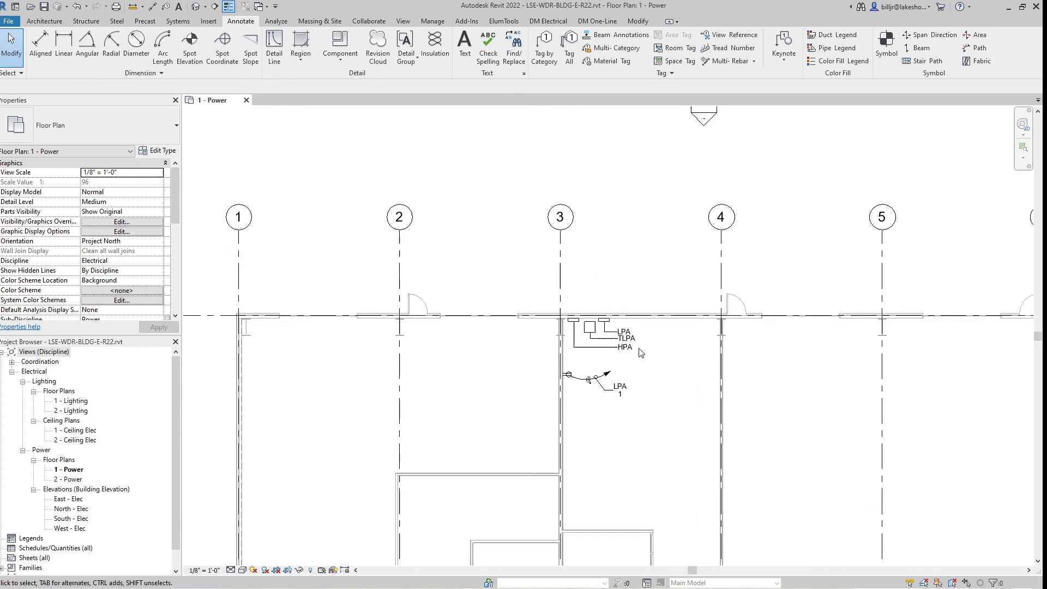
{"action": "scroll", "coordinate": [652, 363], "scroll_direction": "up", "scroll_amount": 3}
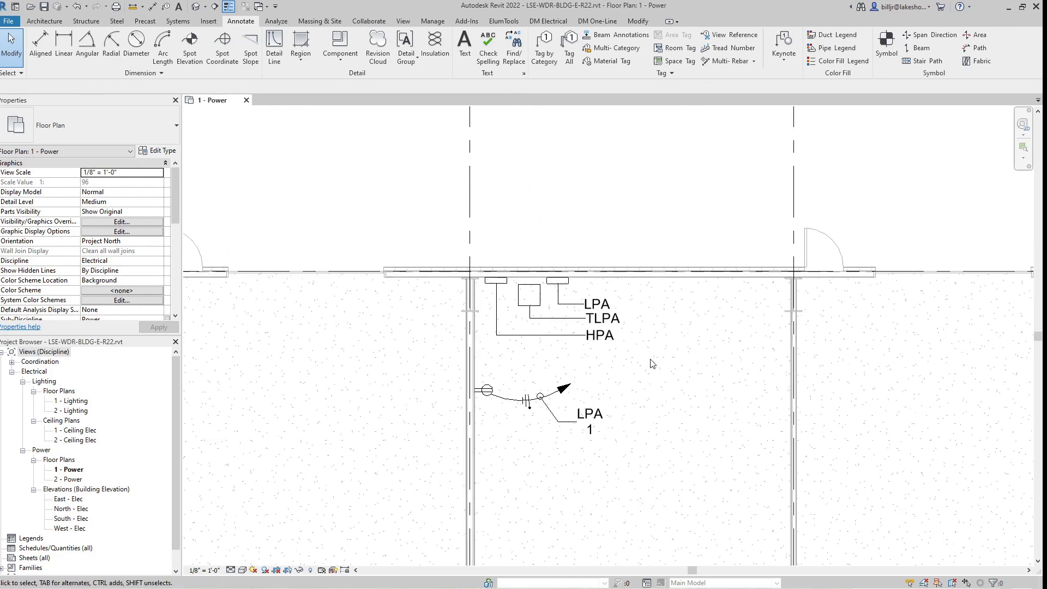